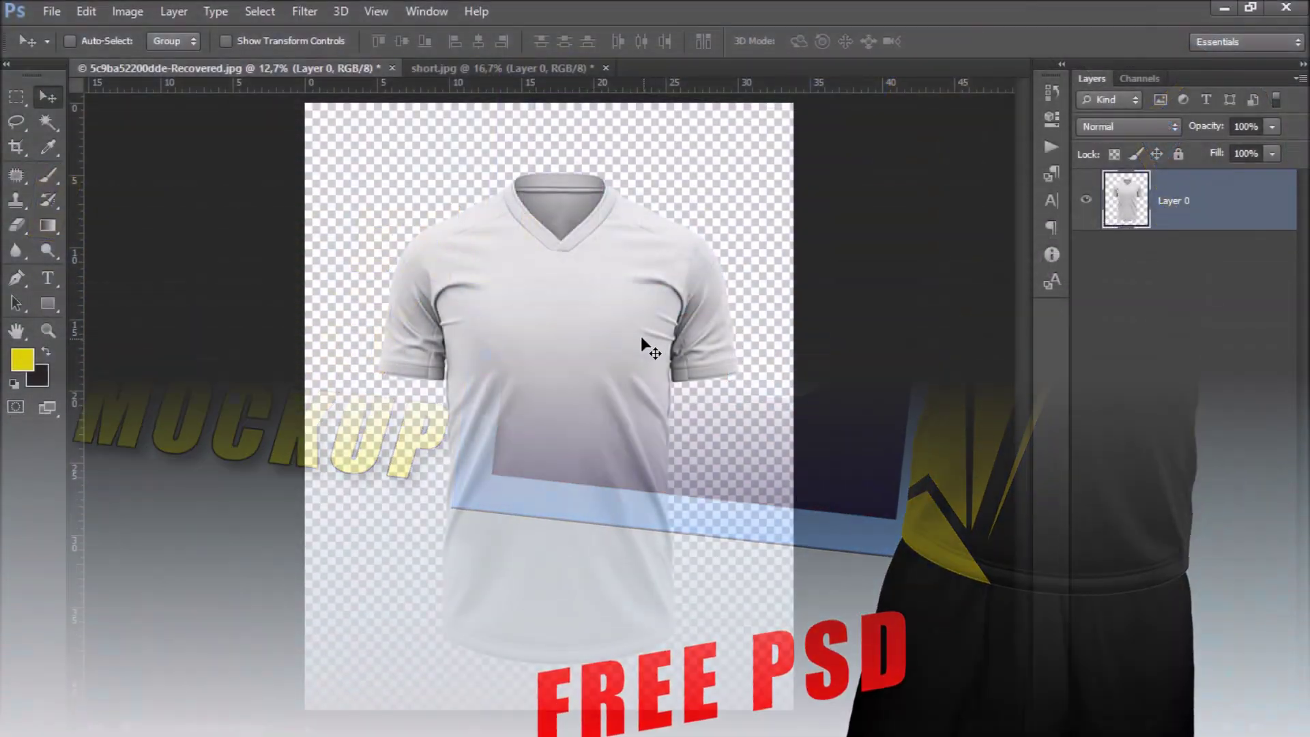
Nudge the shirt left and add a 90/90/90 grey solid fill layer beneath the T-shirt layer.
drag(645, 337, 629, 329)
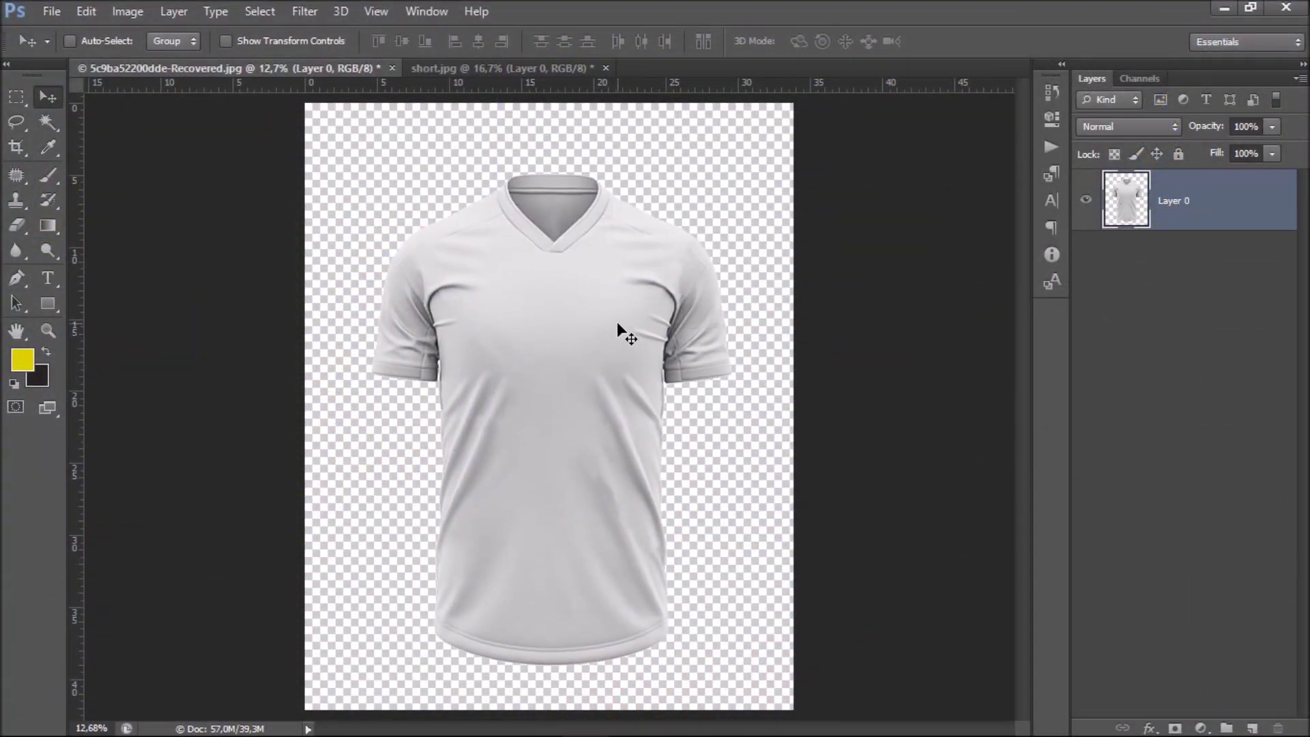
click(1200, 728)
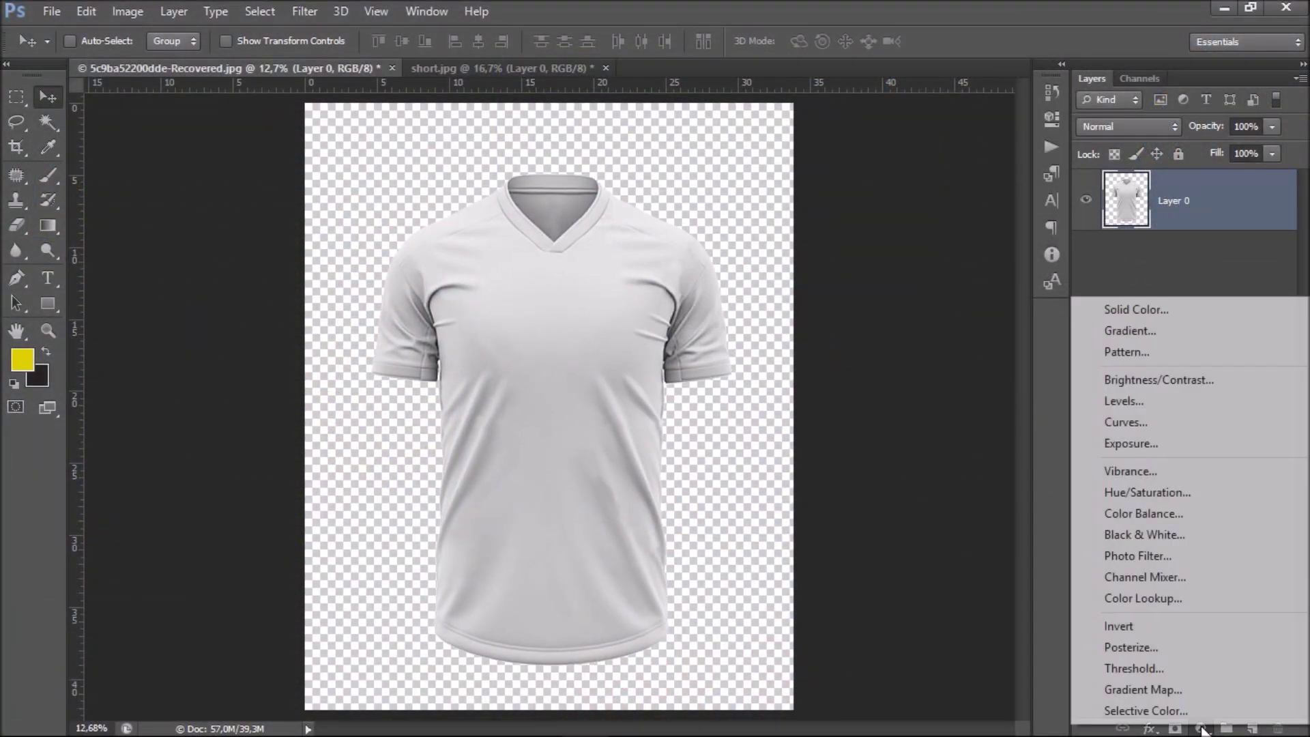
click(1164, 308)
text(90)
key(Tab)
text(90)
key(Tab)
text(90)
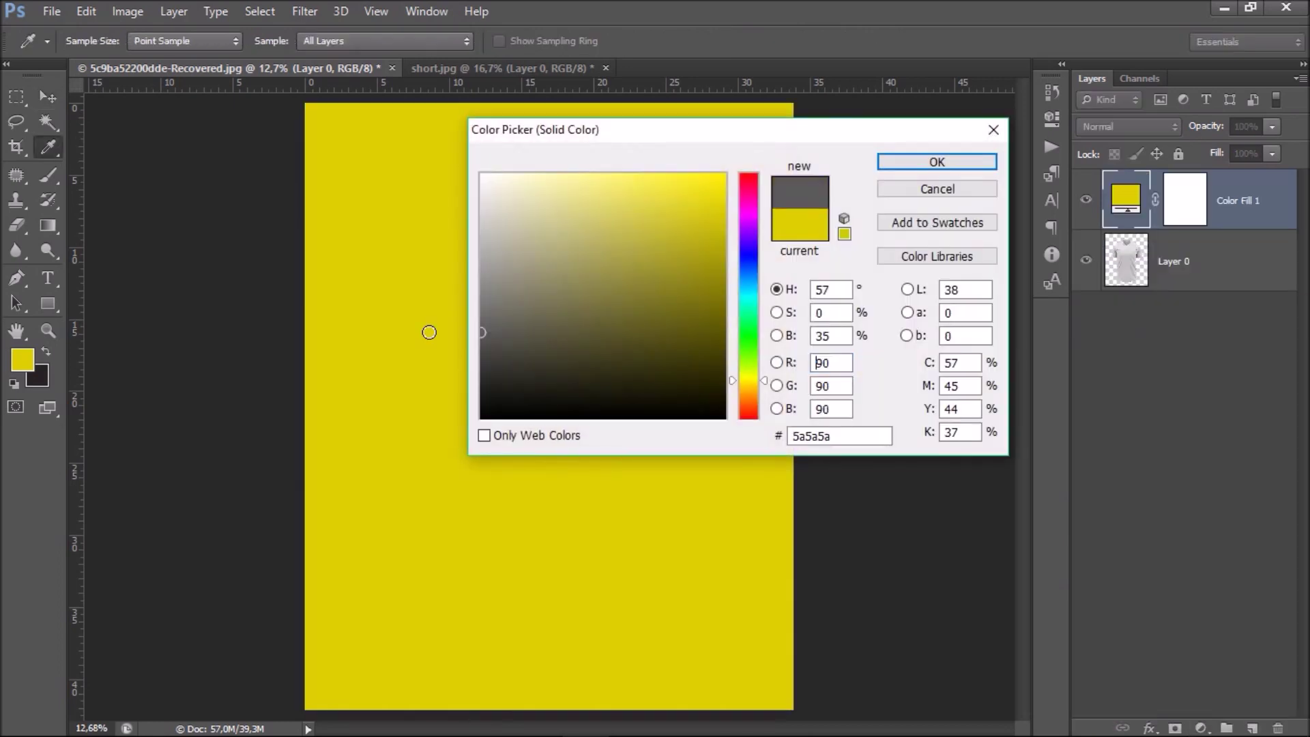
click(902, 161)
drag(1271, 222, 1239, 354)
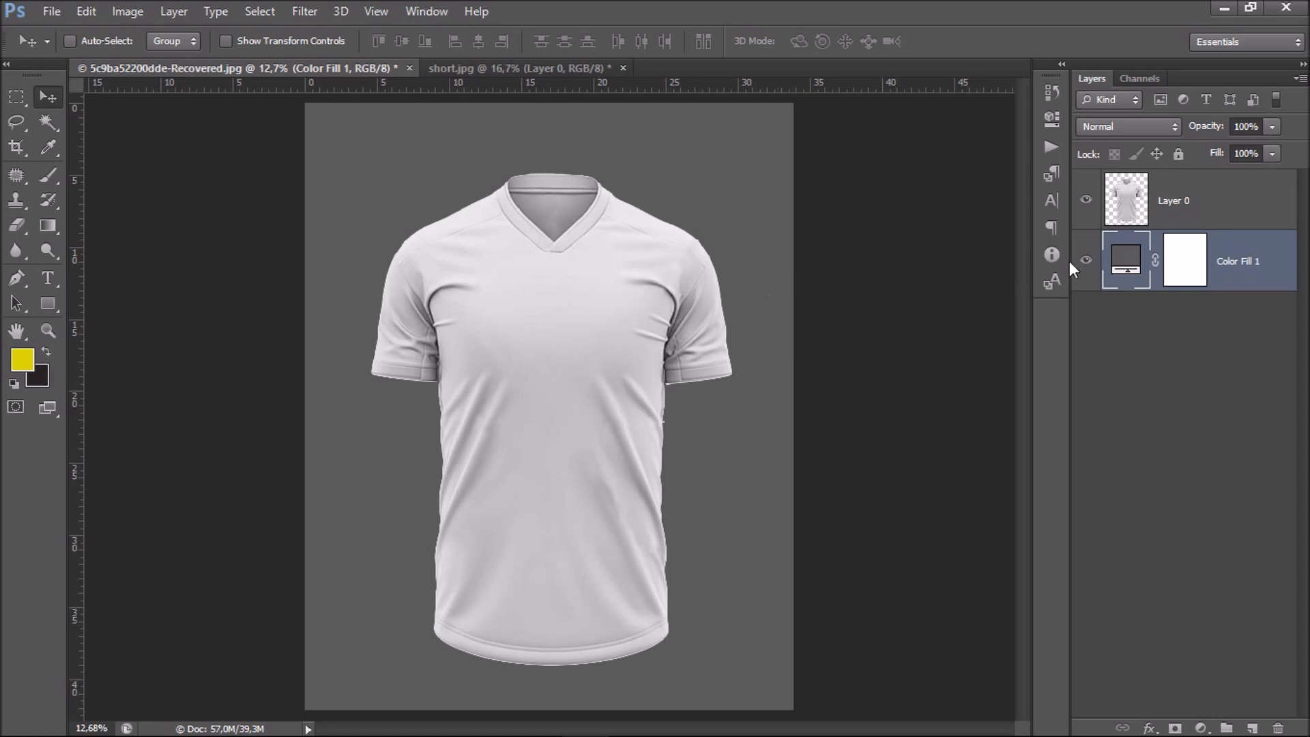
click(1171, 200)
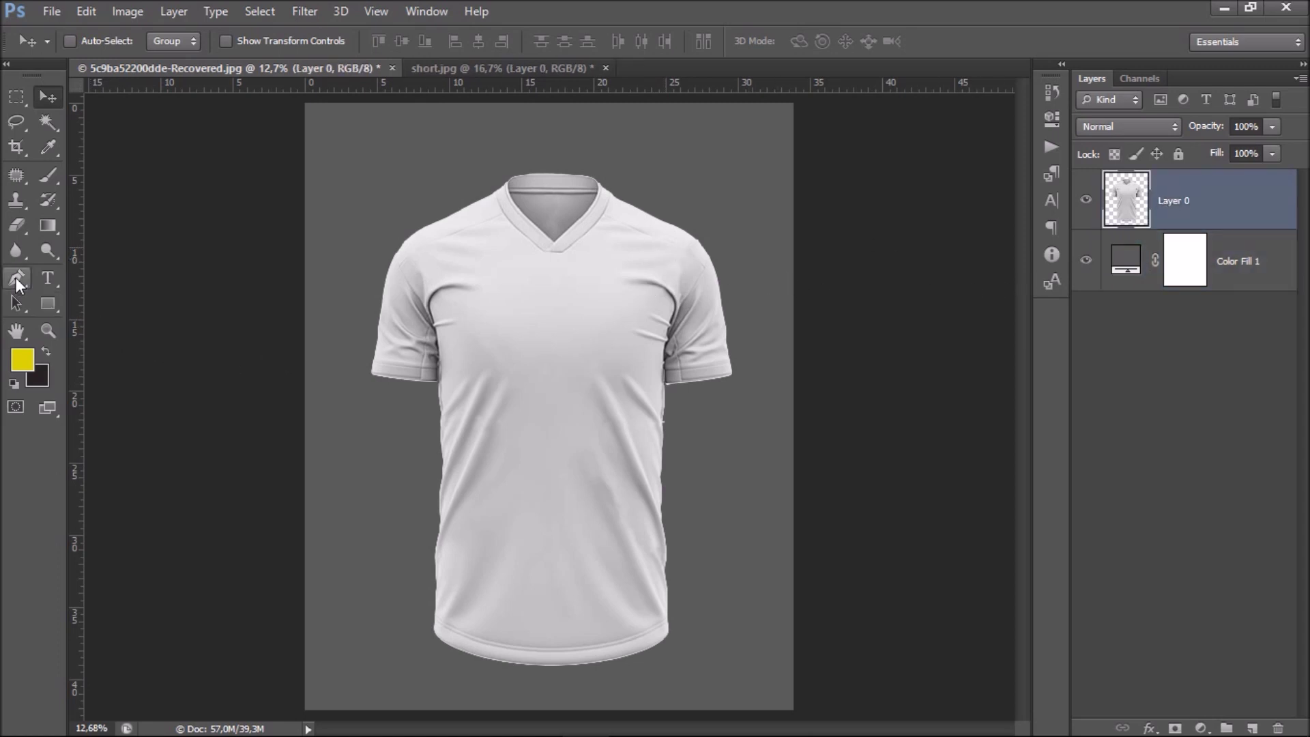
Start the left panel's pen path at the left shoulder, notching down toward the hem.
click(17, 279)
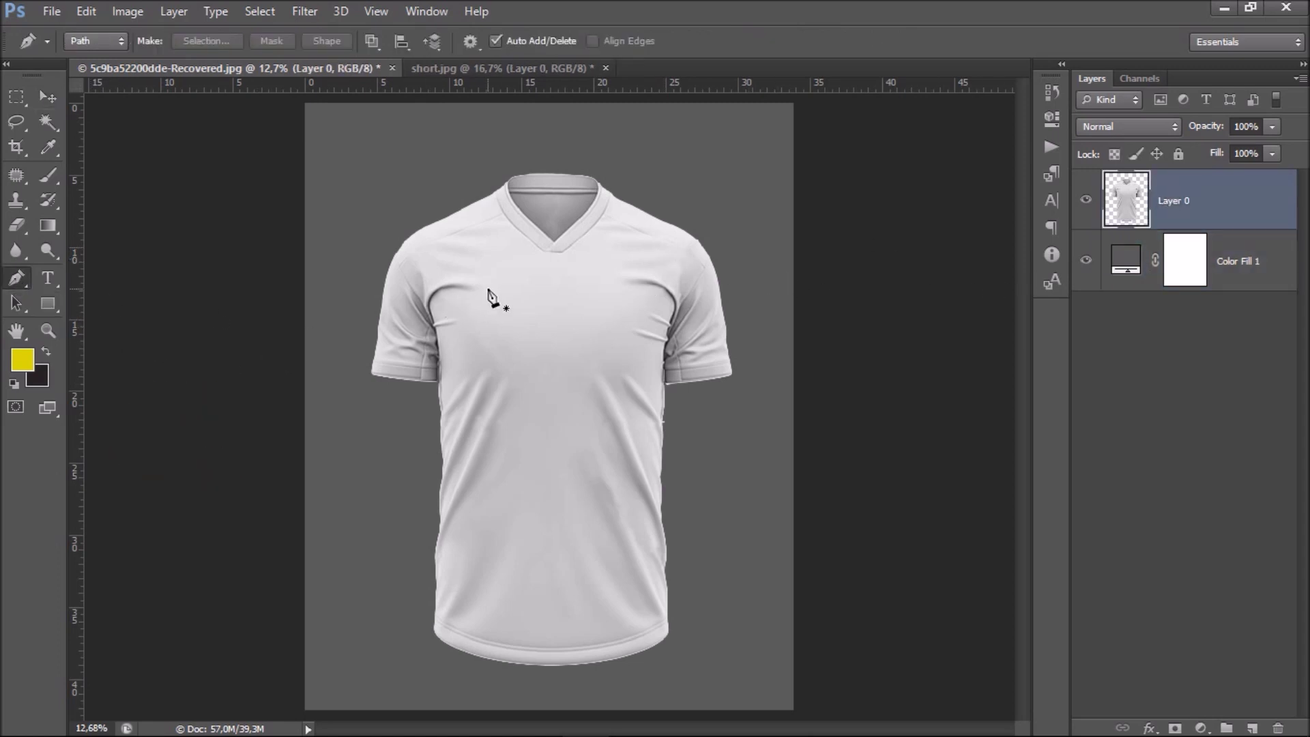
key(ctrl+plus)
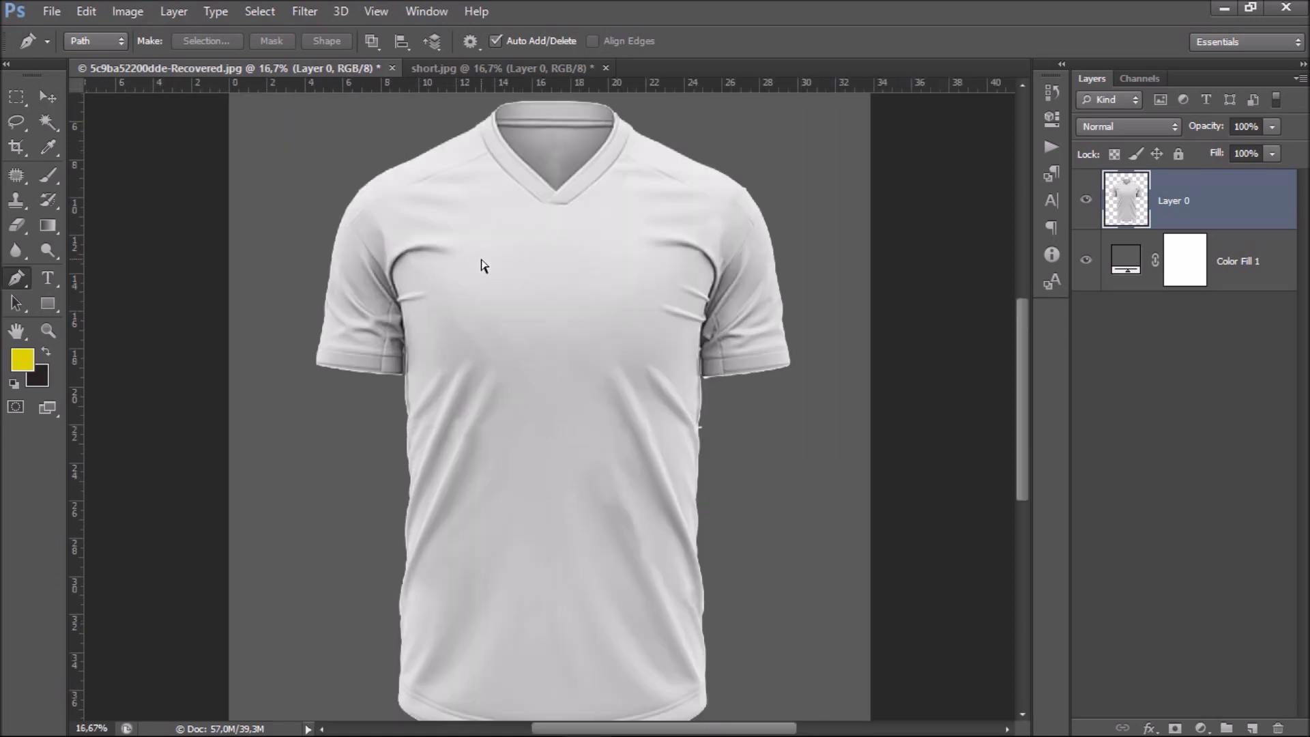
click(433, 146)
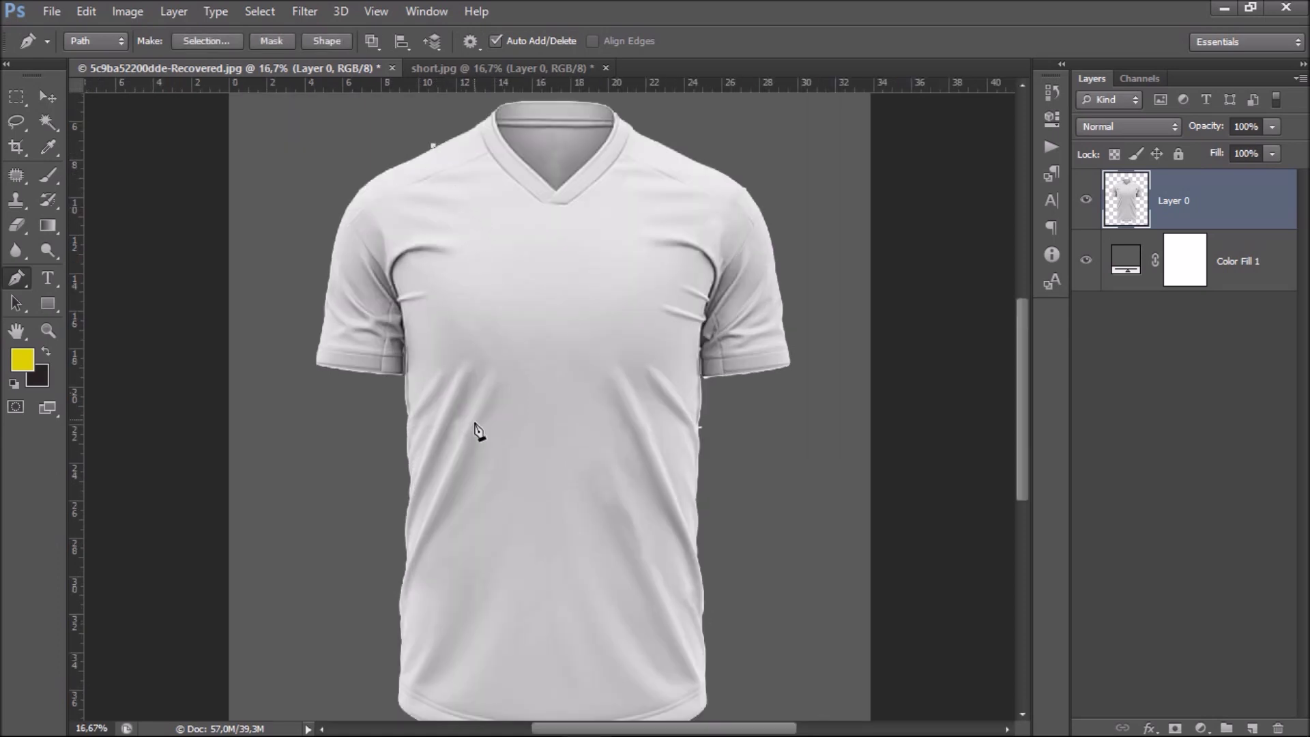
click(468, 478)
drag(469, 508, 481, 454)
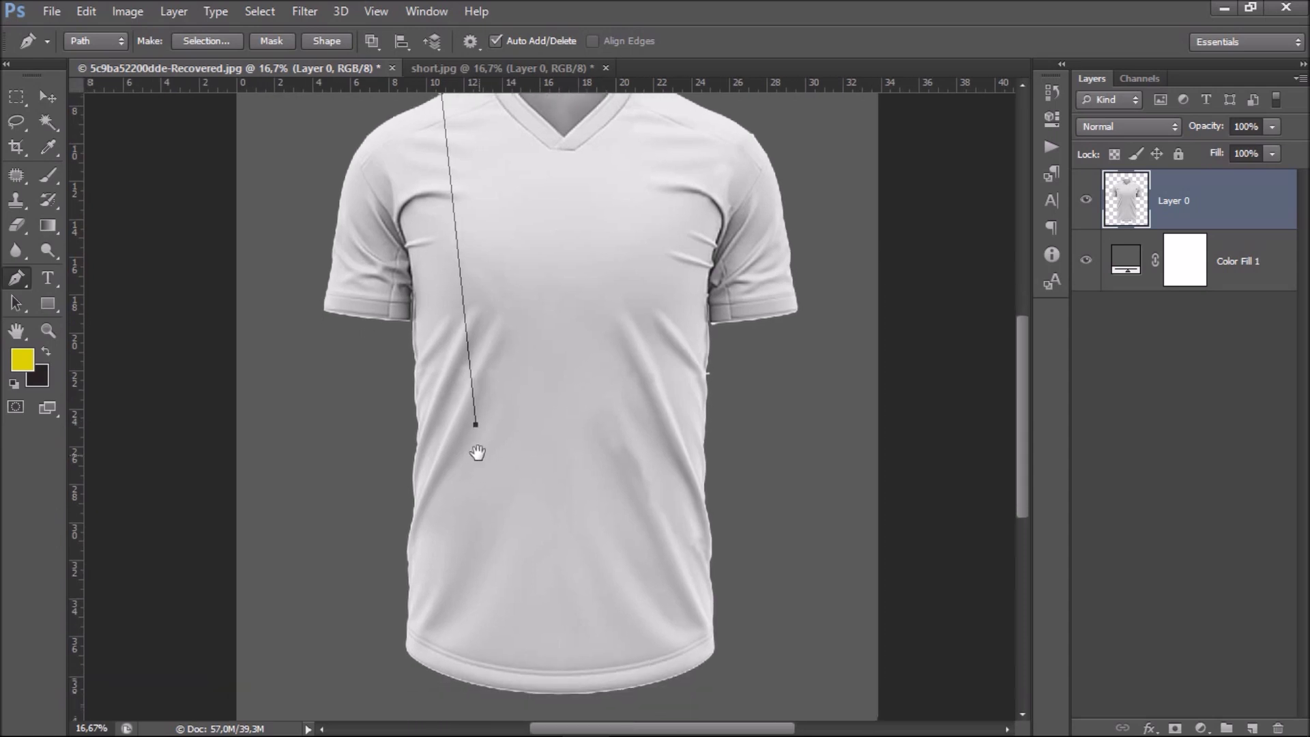
click(447, 390)
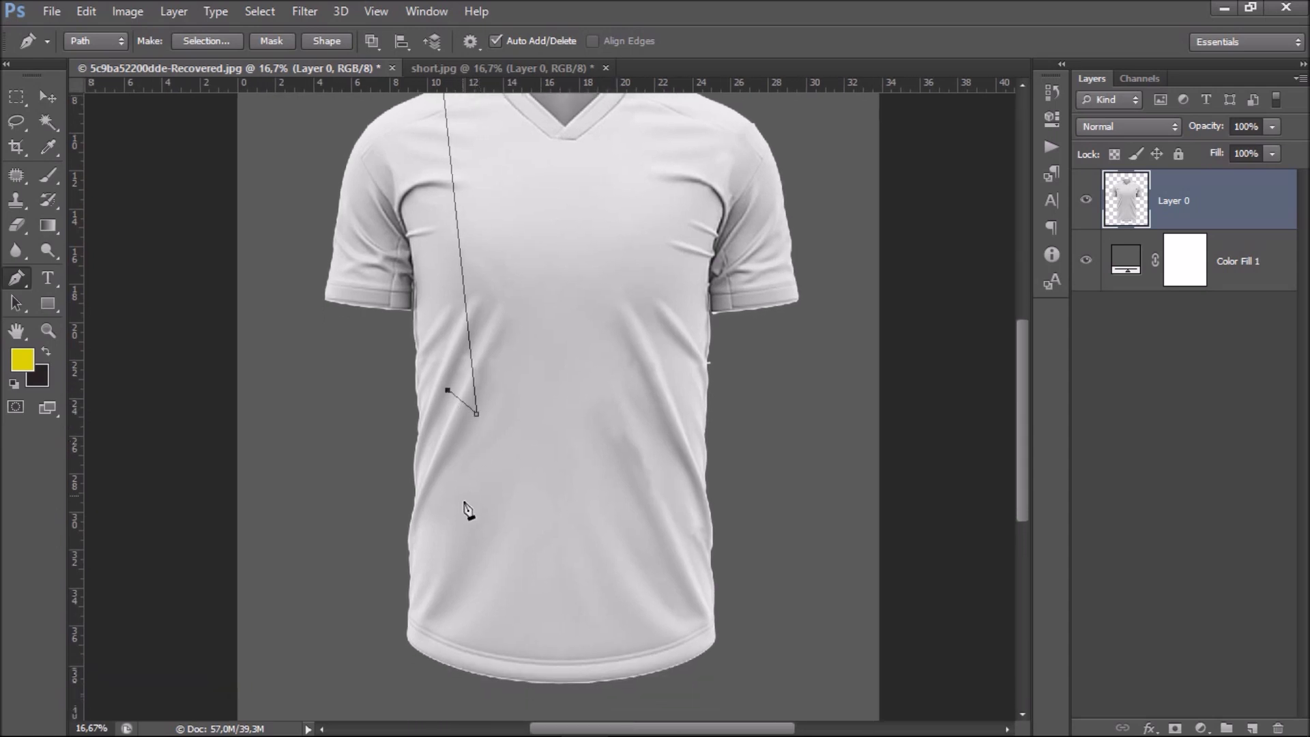
click(474, 623)
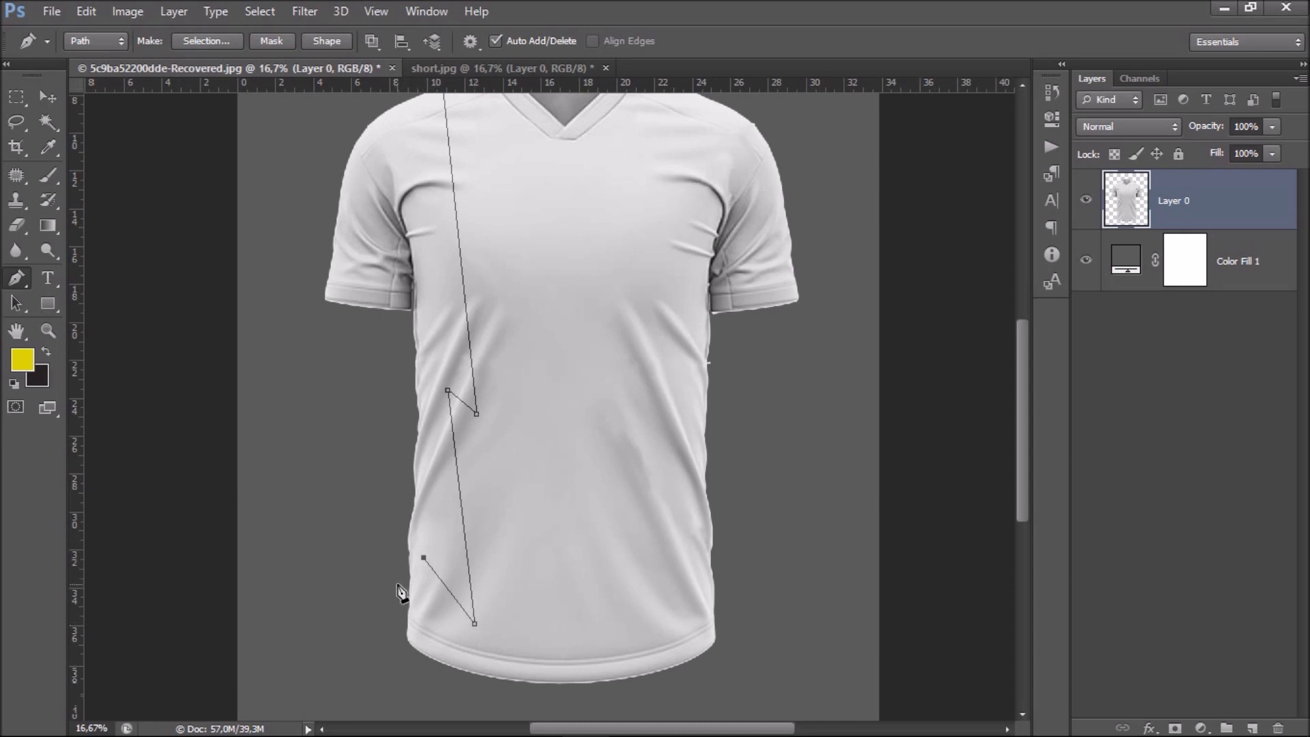
key(ctrl+plus)
key(ctrl+plus)
mouse_move(421, 536)
mouse_down()
mouse_move(513, 384)
mouse_move(623, 298)
mouse_up()
Finish the zigzag outline past the shirt's left edge and over the shoulder, closing the path.
key(ctrl+z)
key(ctrl+z)
click(530, 440)
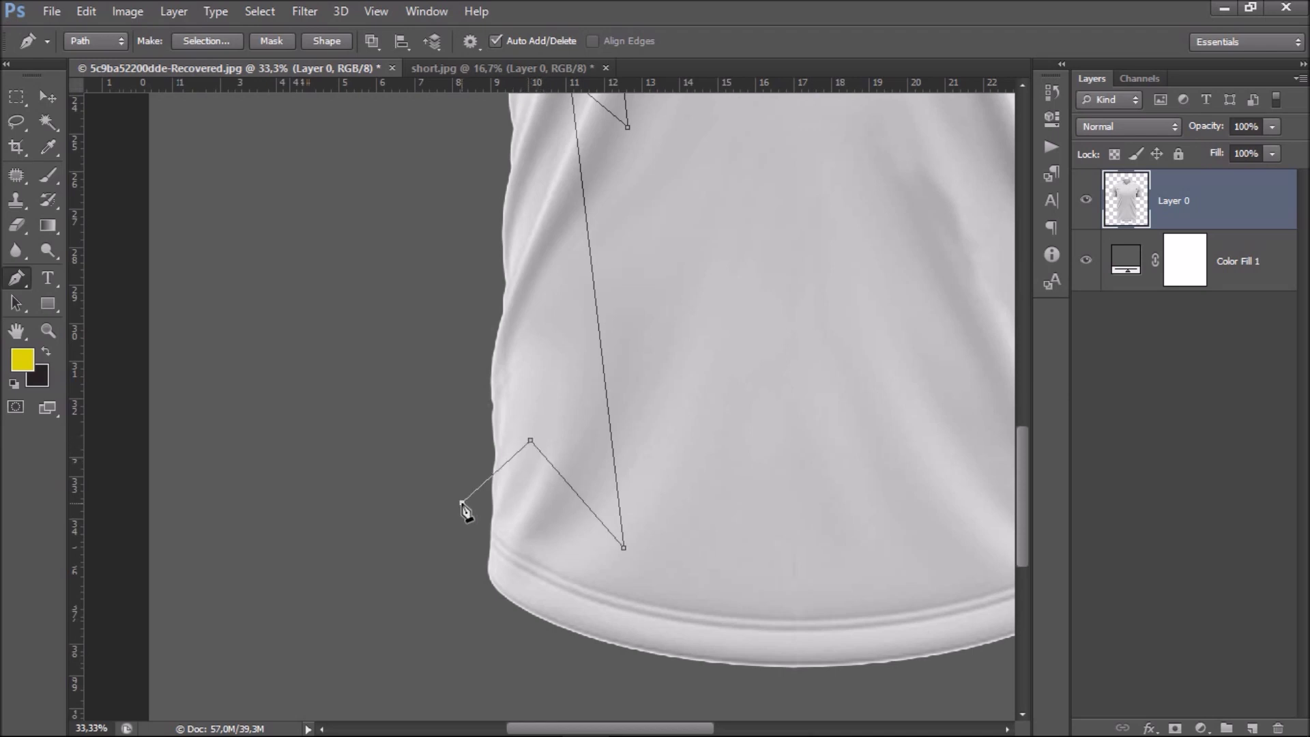
scroll(453, 444, up, 5)
scroll(453, 489, up, 3)
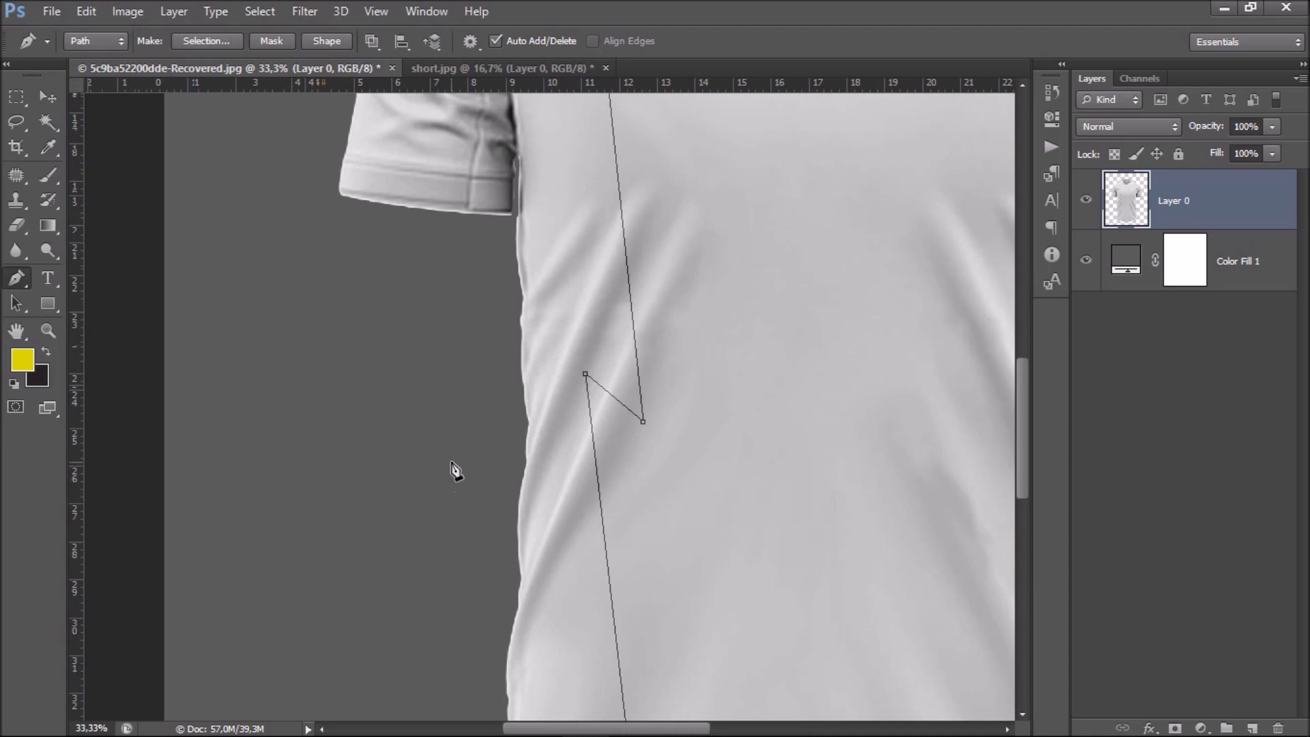
key(ctrl+minus)
key(ctrl+minus)
click(401, 329)
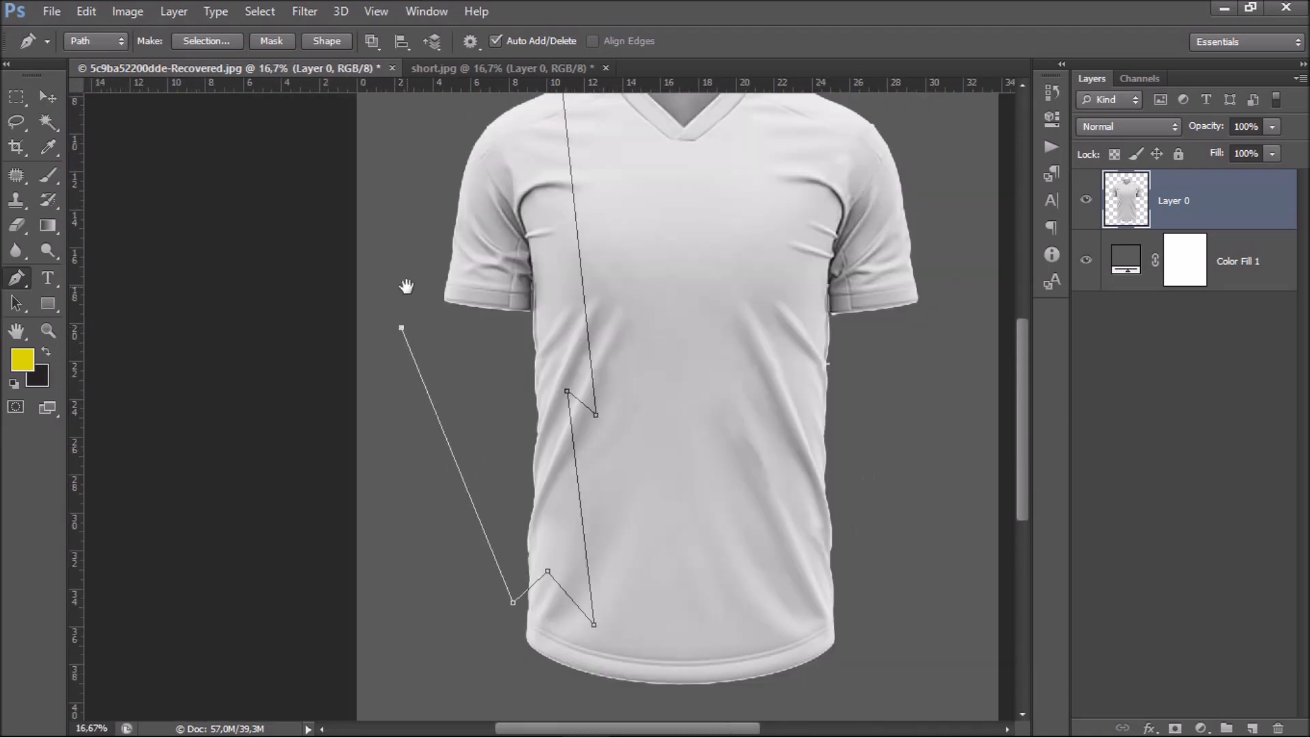
drag(406, 286, 430, 425)
click(472, 249)
drag(534, 170, 561, 162)
click(586, 222)
Turn the path into a selection and fill it with a yellow (dcd001) solid colour layer.
right_click(568, 269)
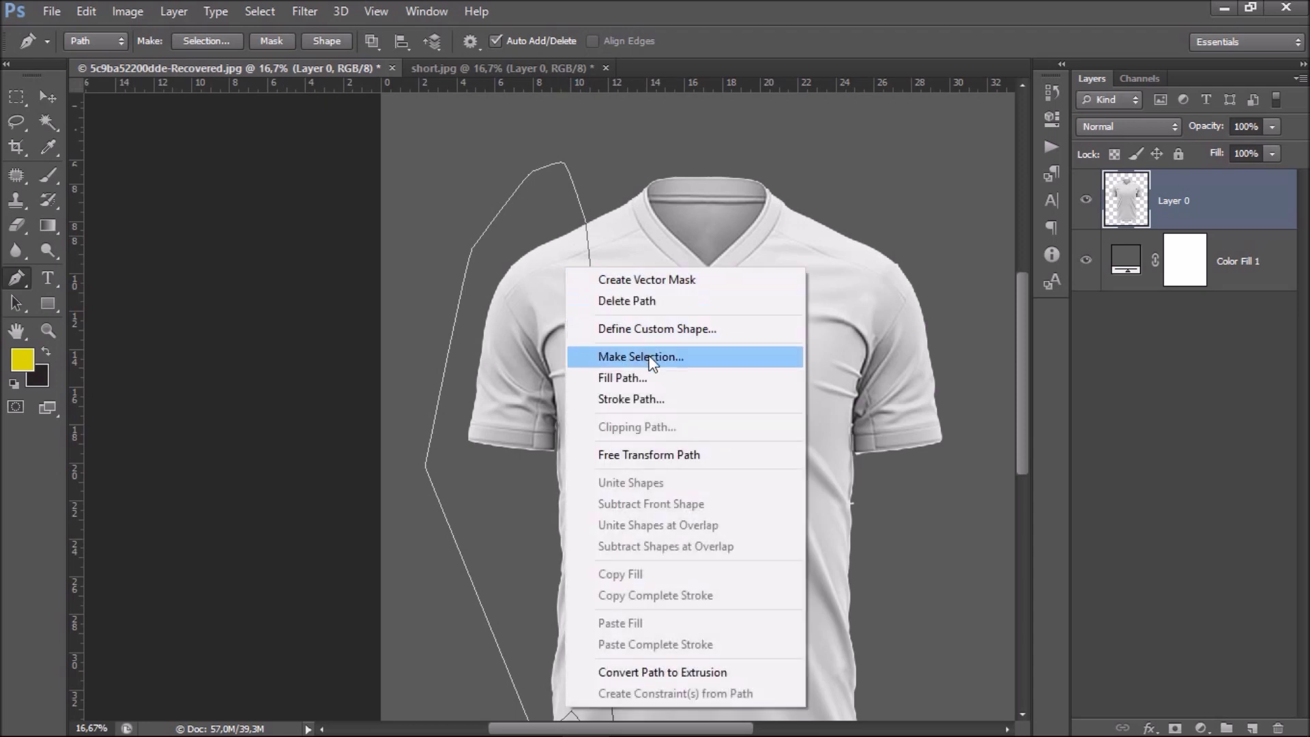
click(650, 357)
click(754, 203)
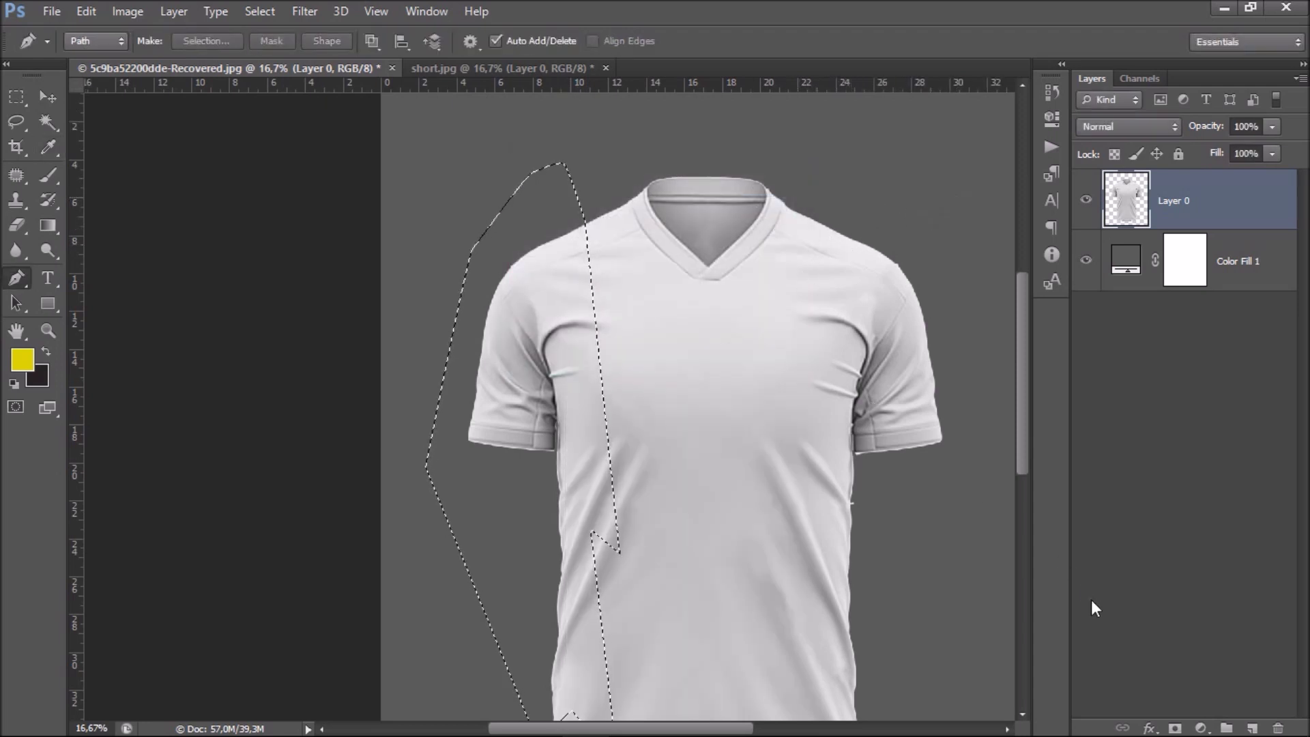
click(1200, 728)
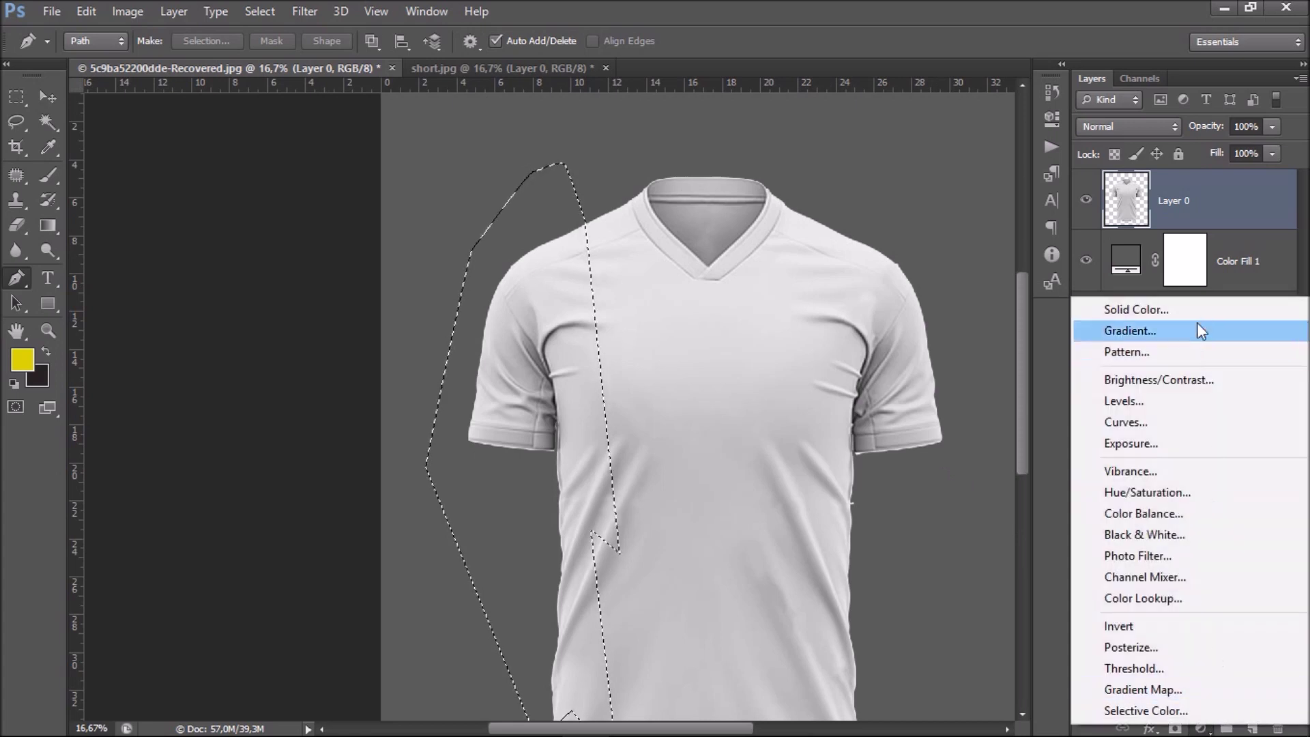
click(1193, 310)
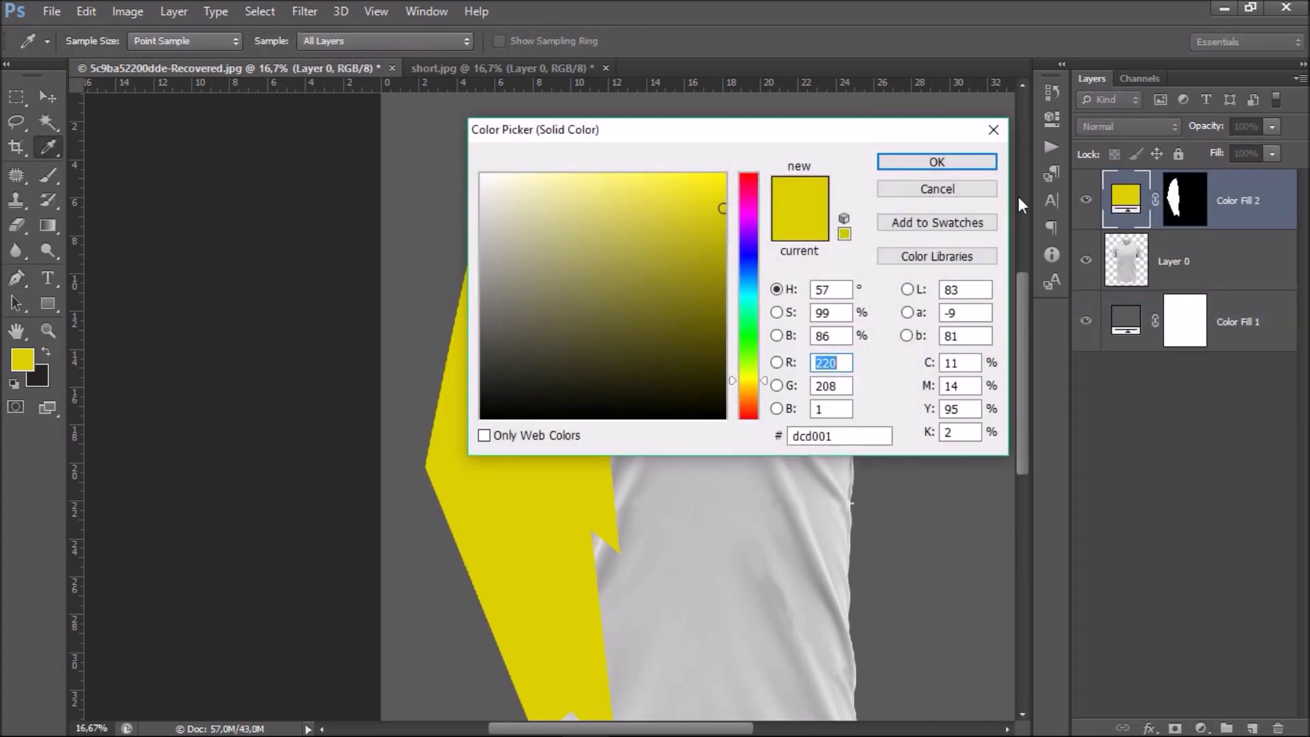
click(976, 159)
Clip the yellow fill layer to the T-shirt and set its blend mode to Linear Burn.
right_click(1259, 216)
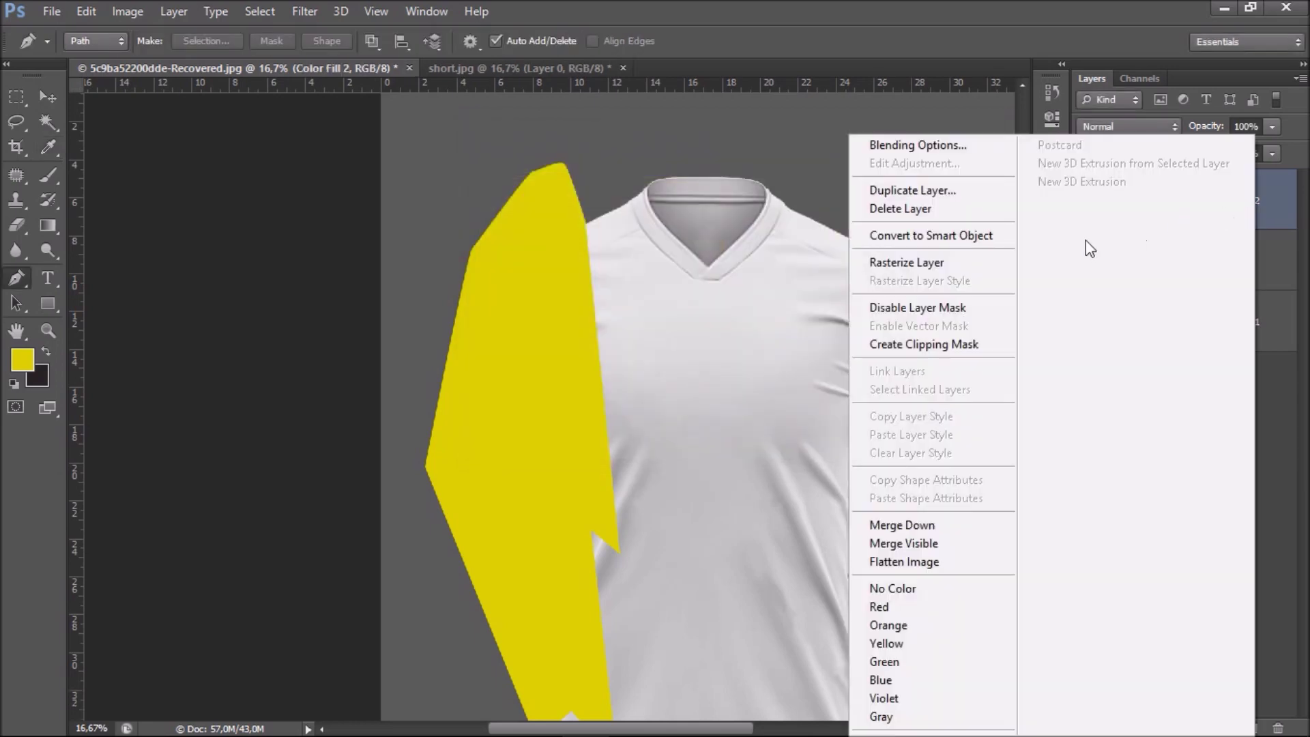
click(986, 345)
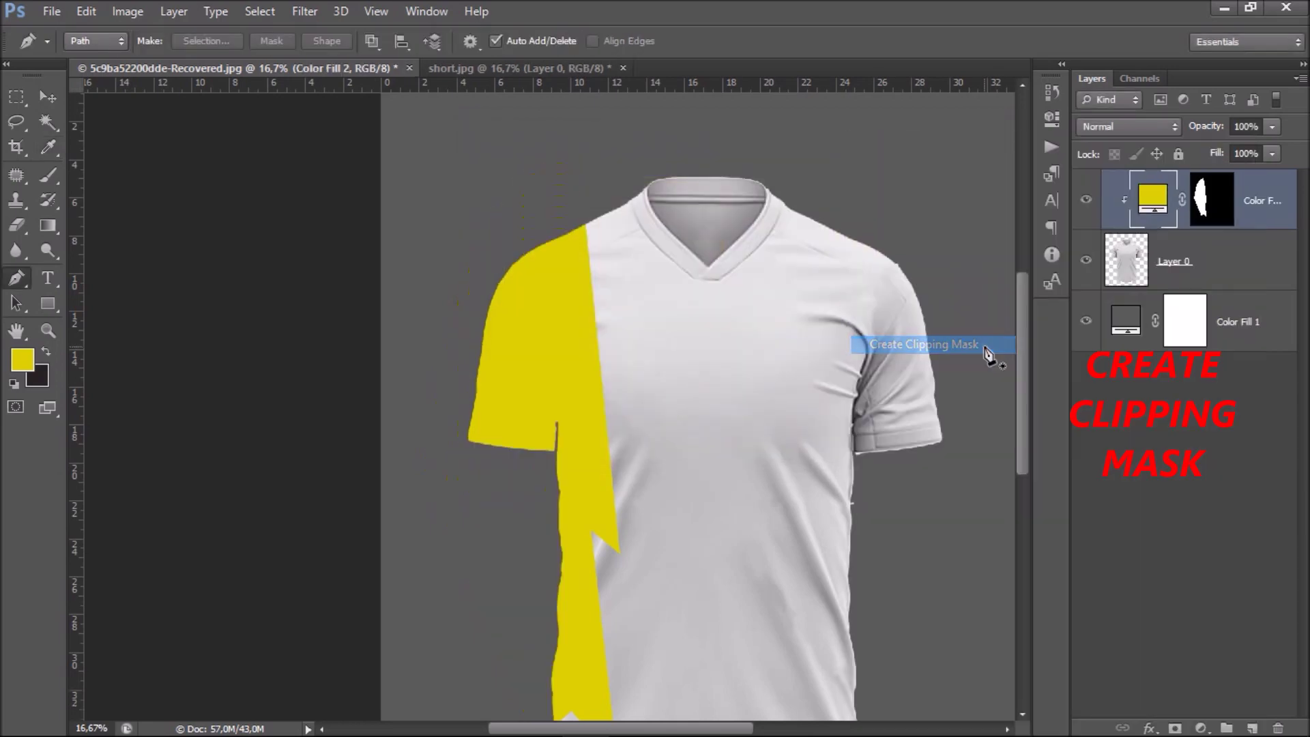
click(1144, 129)
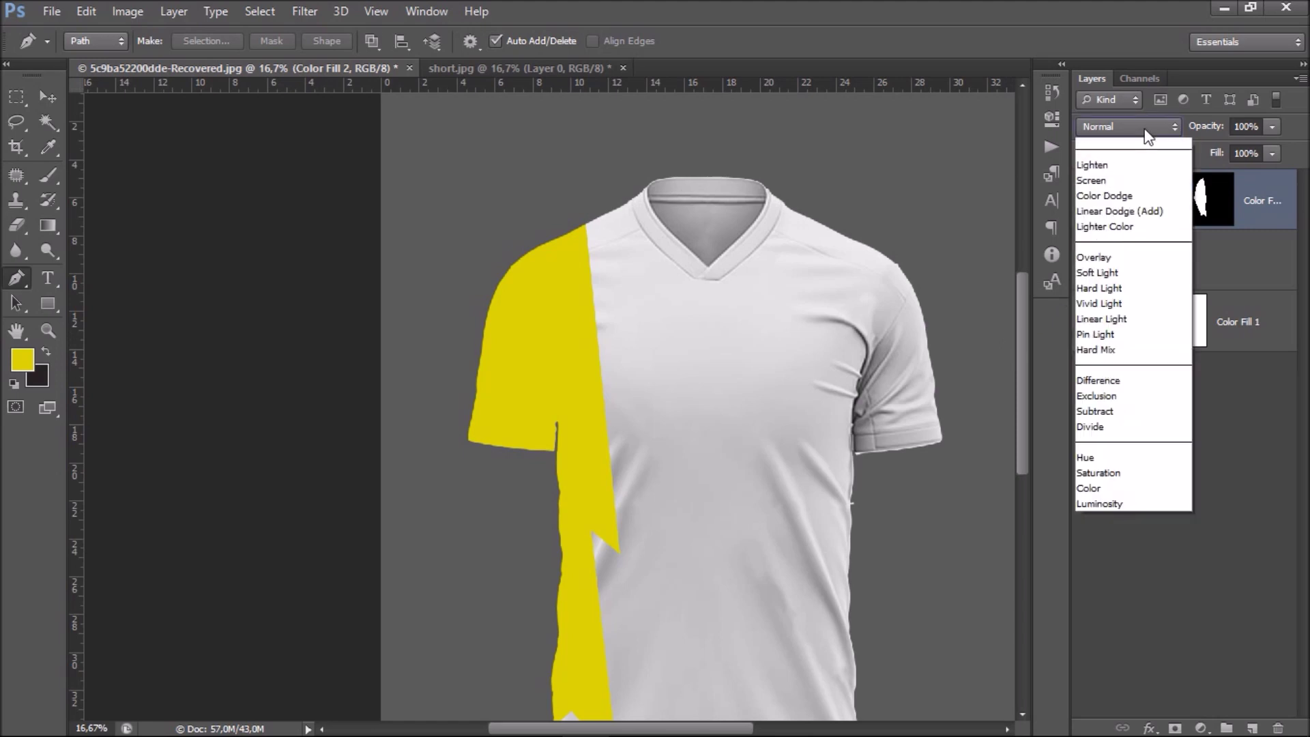
click(1129, 240)
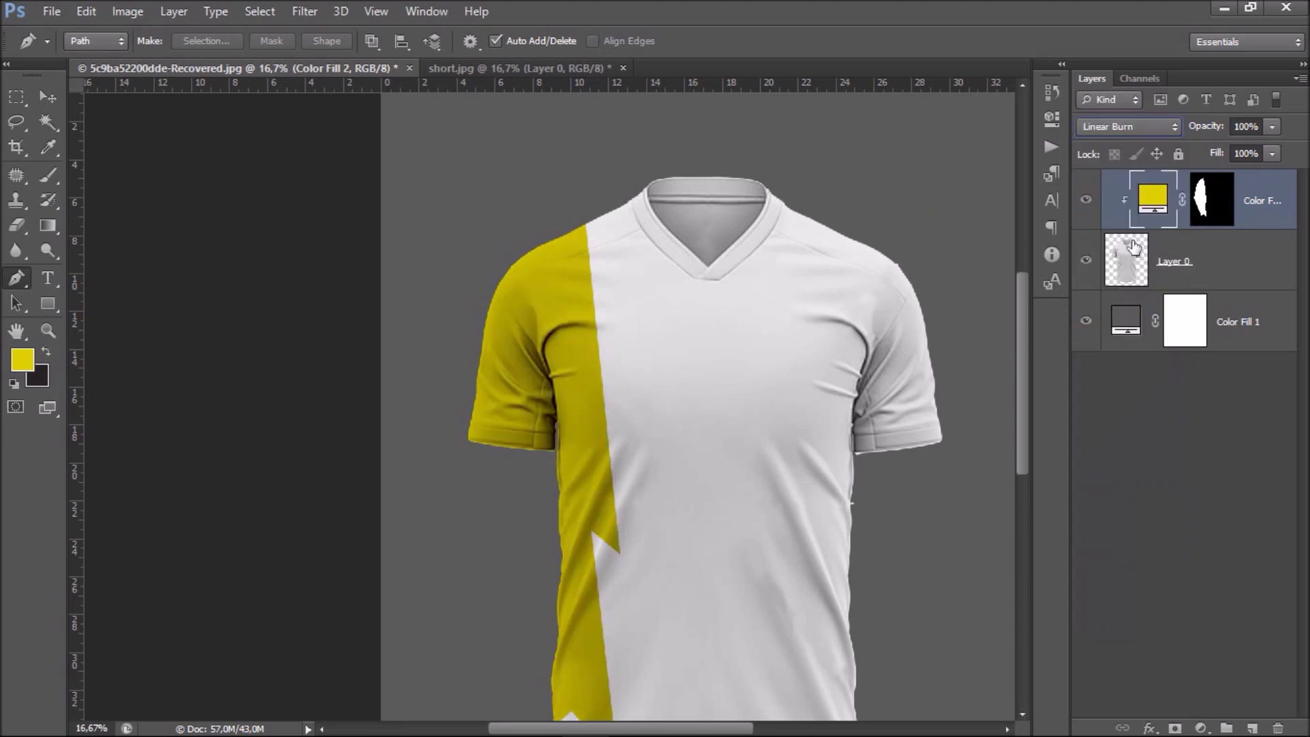
scroll(853, 375, up, 1)
scroll(812, 392, up, 1)
Start a triangle path at the yellow notch with points down to the tip near the hem.
drag(808, 395, 595, 204)
scroll(611, 518, down, 3)
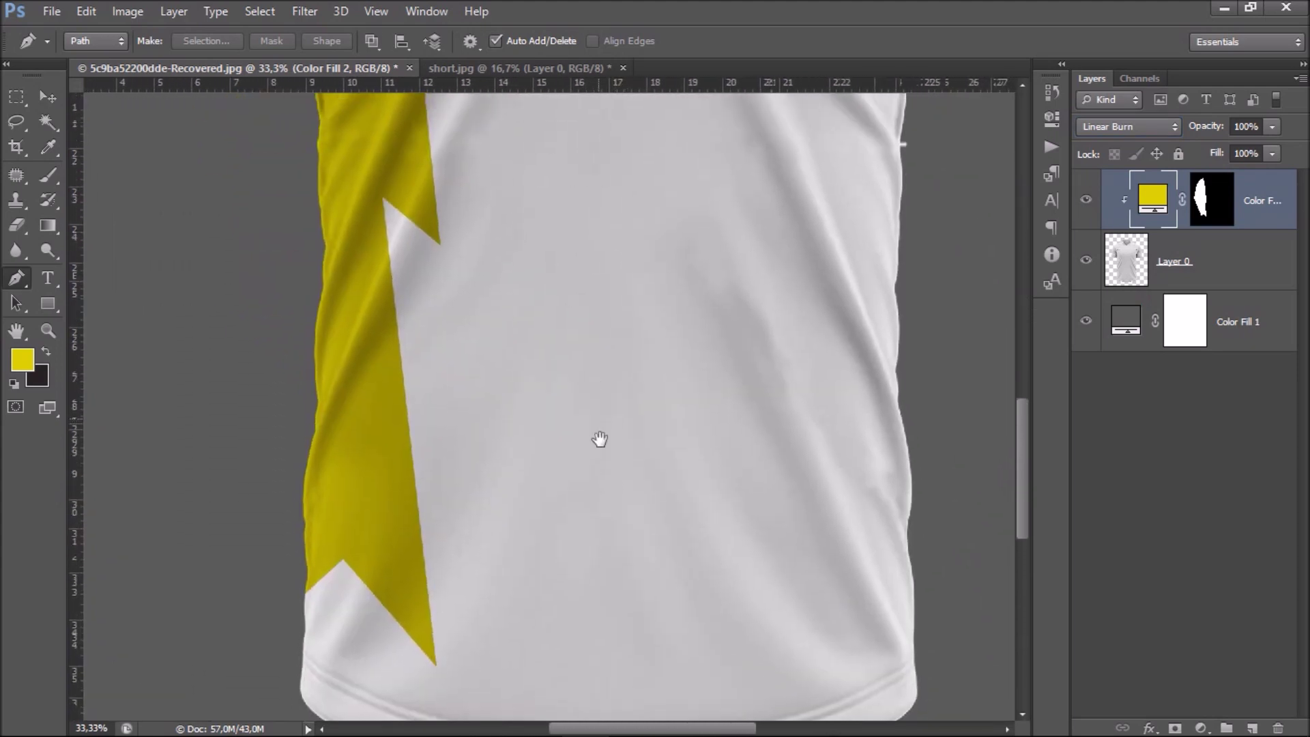
scroll(597, 439, up, 4)
mouse_move(690, 550)
mouse_down()
mouse_move(644, 375)
mouse_move(661, 325)
mouse_up()
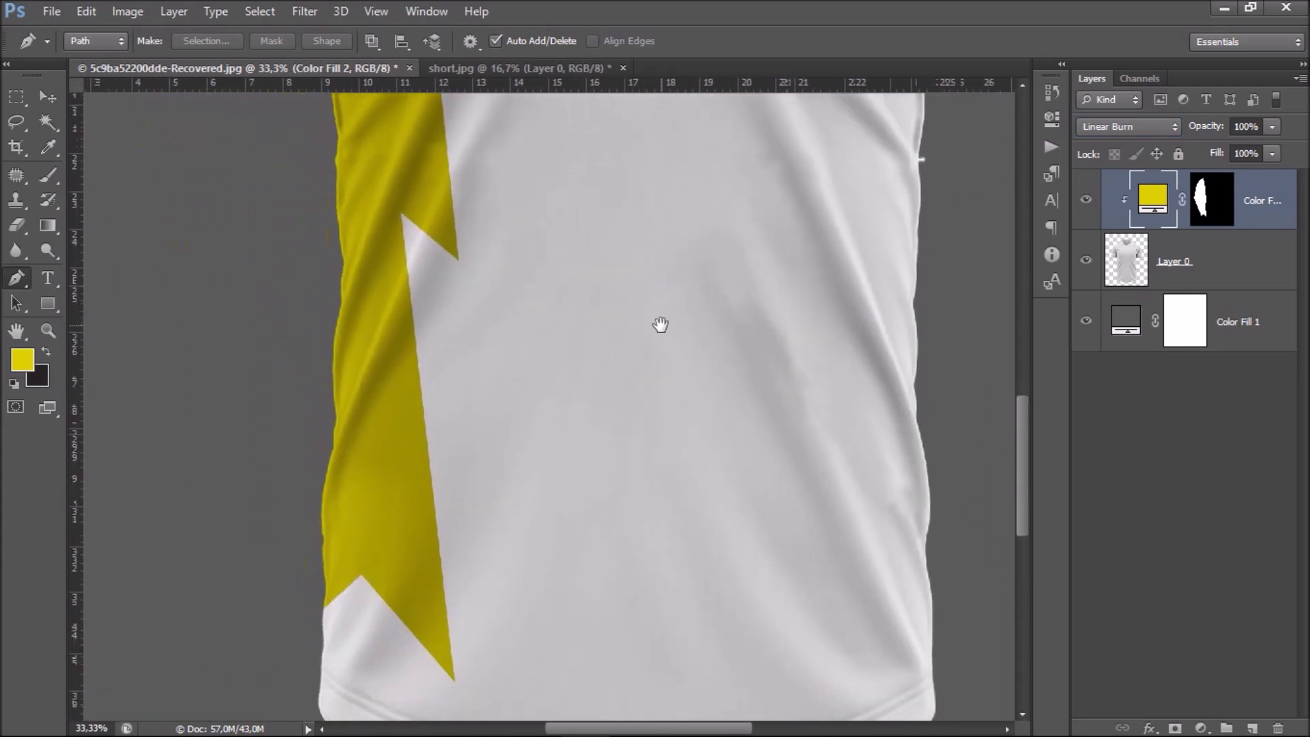
click(427, 256)
click(529, 369)
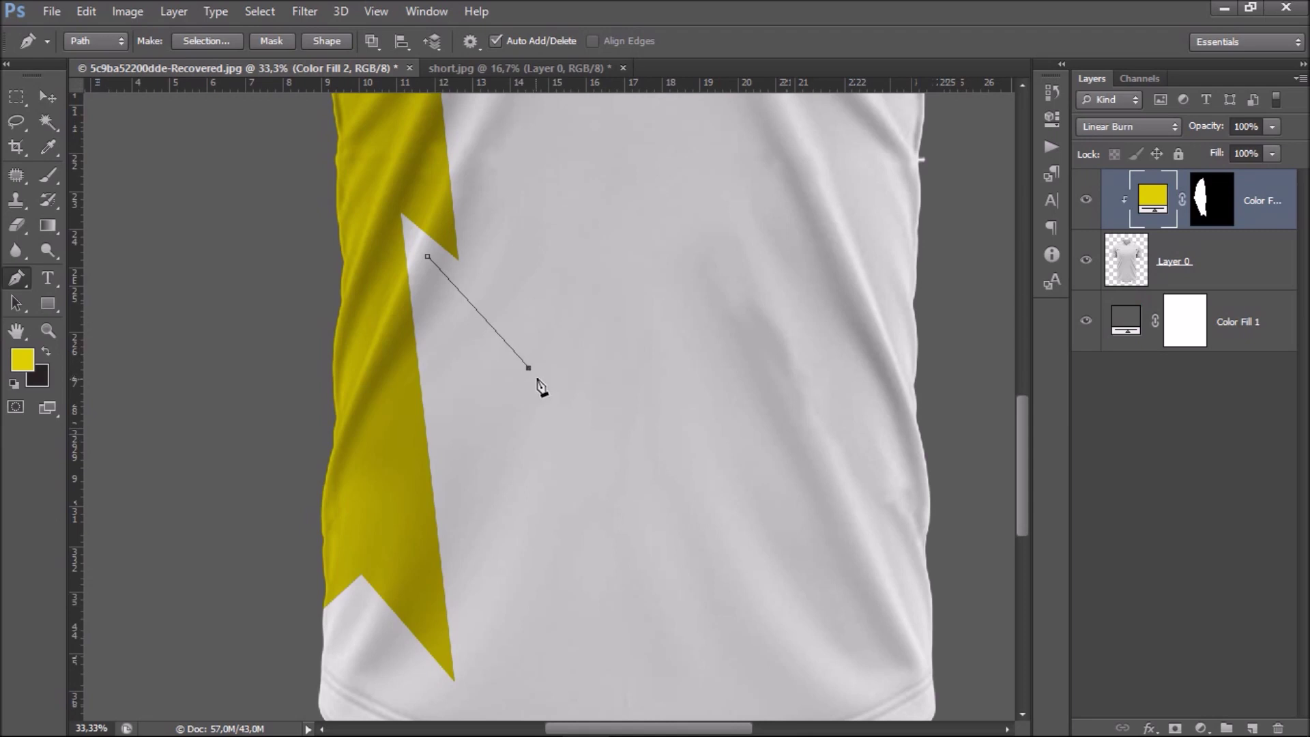
key(ctrl+z)
click(538, 354)
click(475, 680)
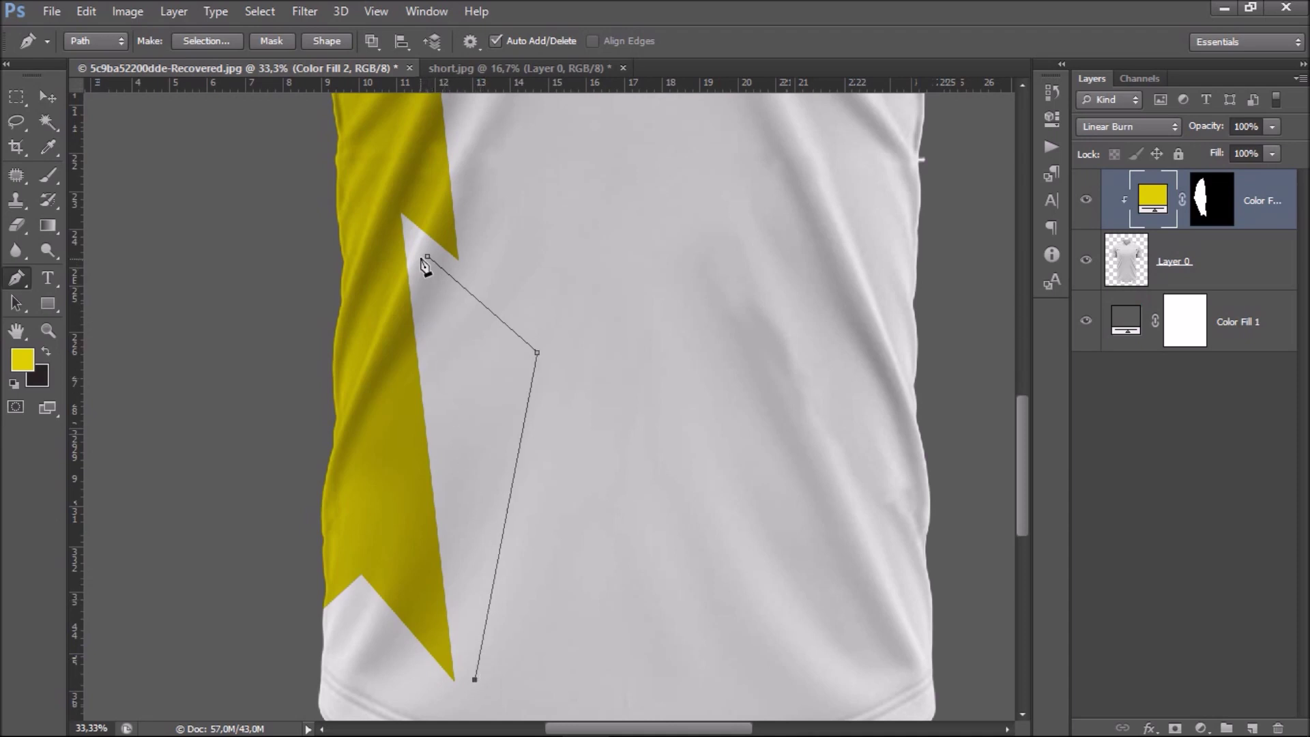
click(428, 257)
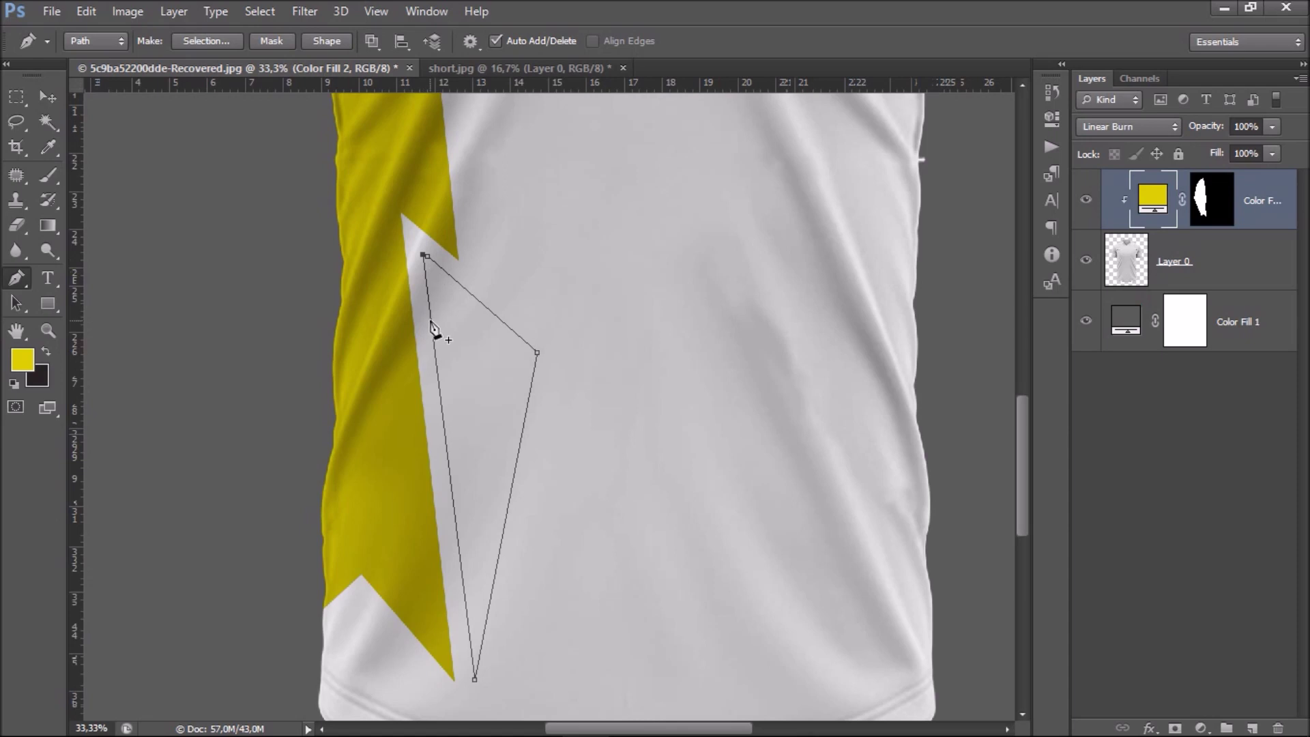
Undo the wrong closing via History, re-place the hem tip point and close the triangle.
drag(509, 451, 525, 317)
key(ctrl+z)
click(1052, 91)
click(945, 394)
click(1052, 92)
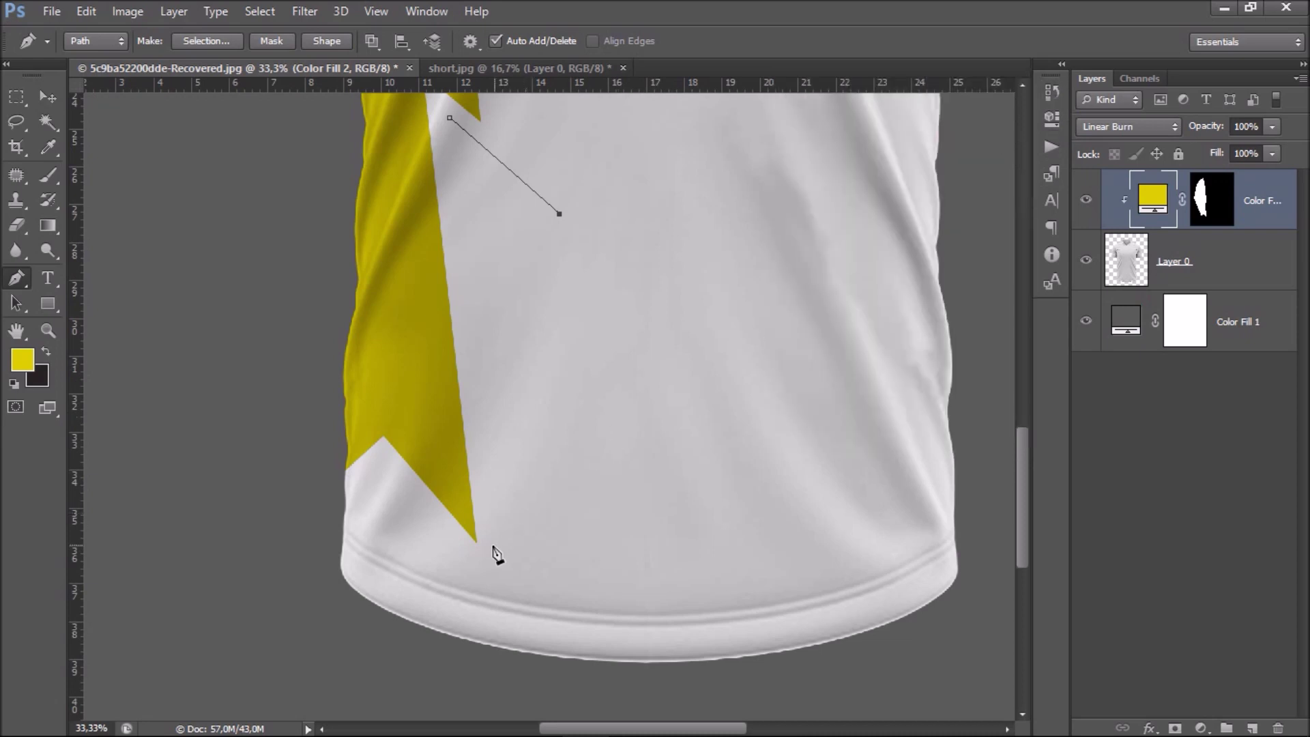
click(489, 546)
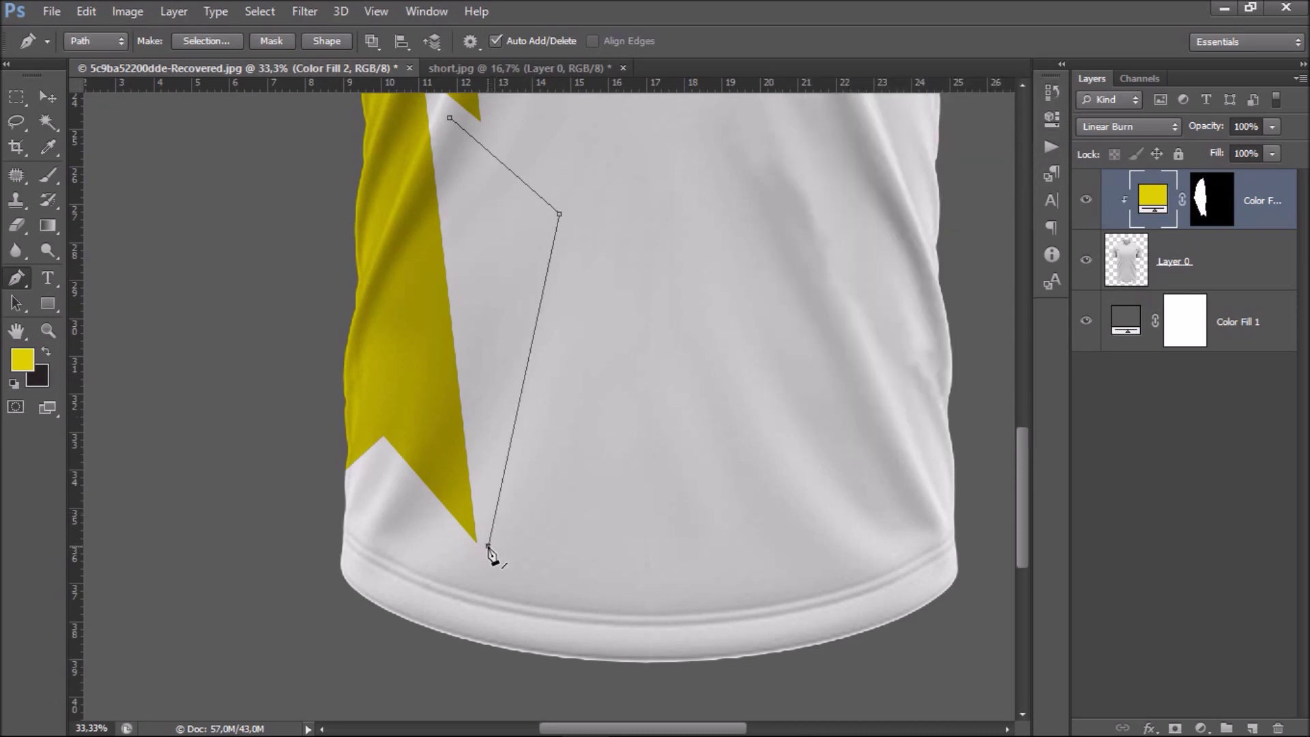
drag(499, 255, 497, 389)
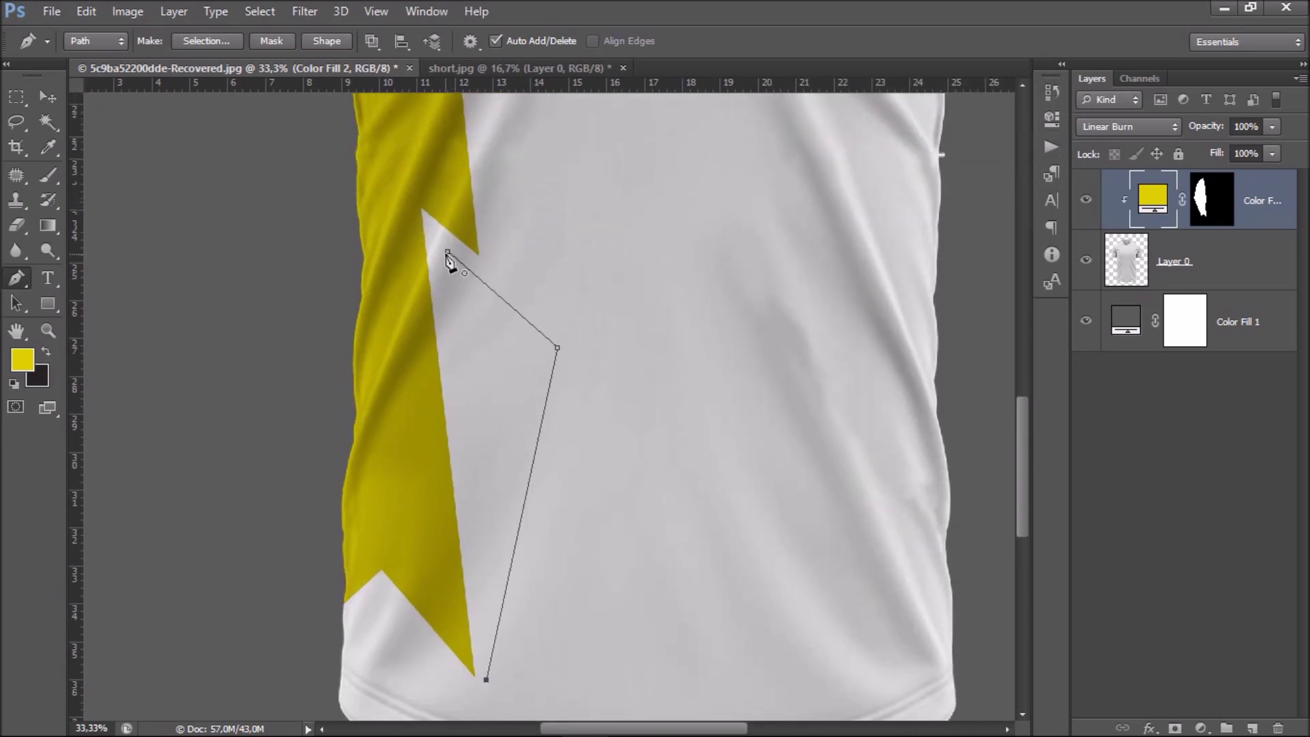
click(448, 253)
drag(461, 280, 464, 298)
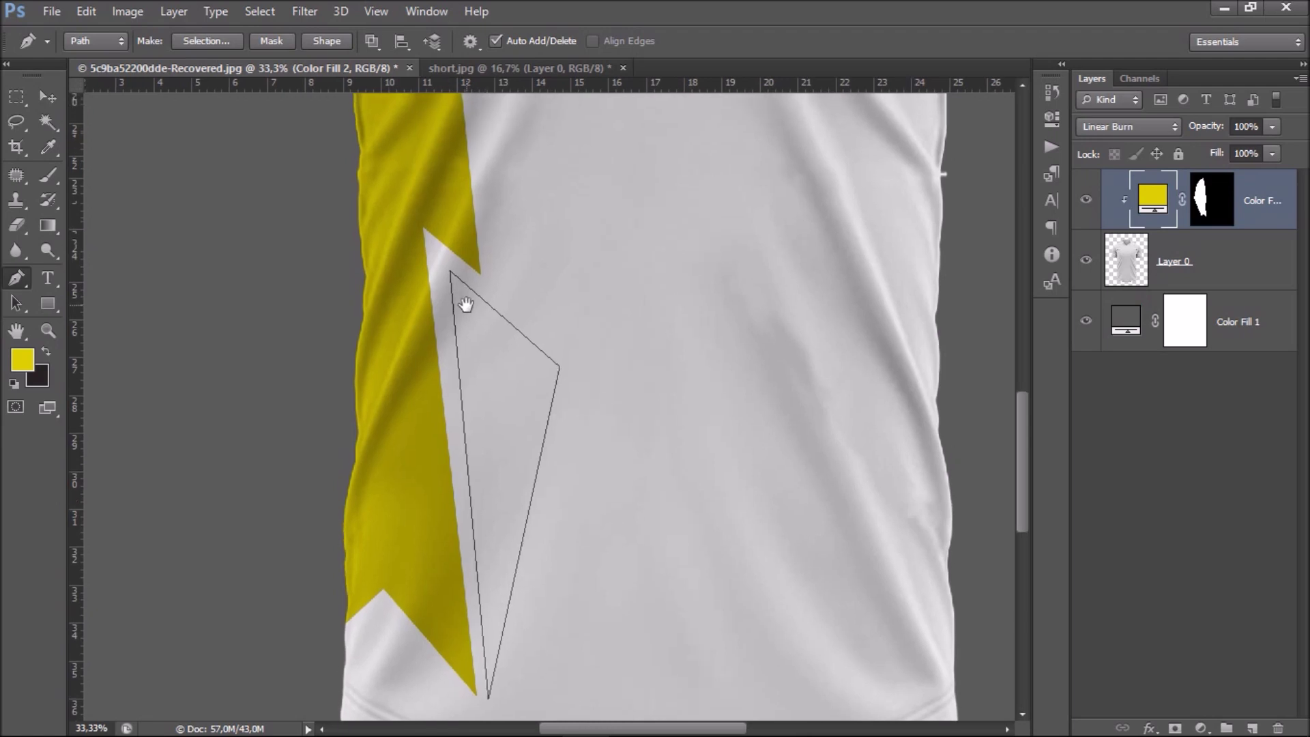
Convert the triangle path into a selection and target the Color Fill 2 layer mask.
right_click(500, 298)
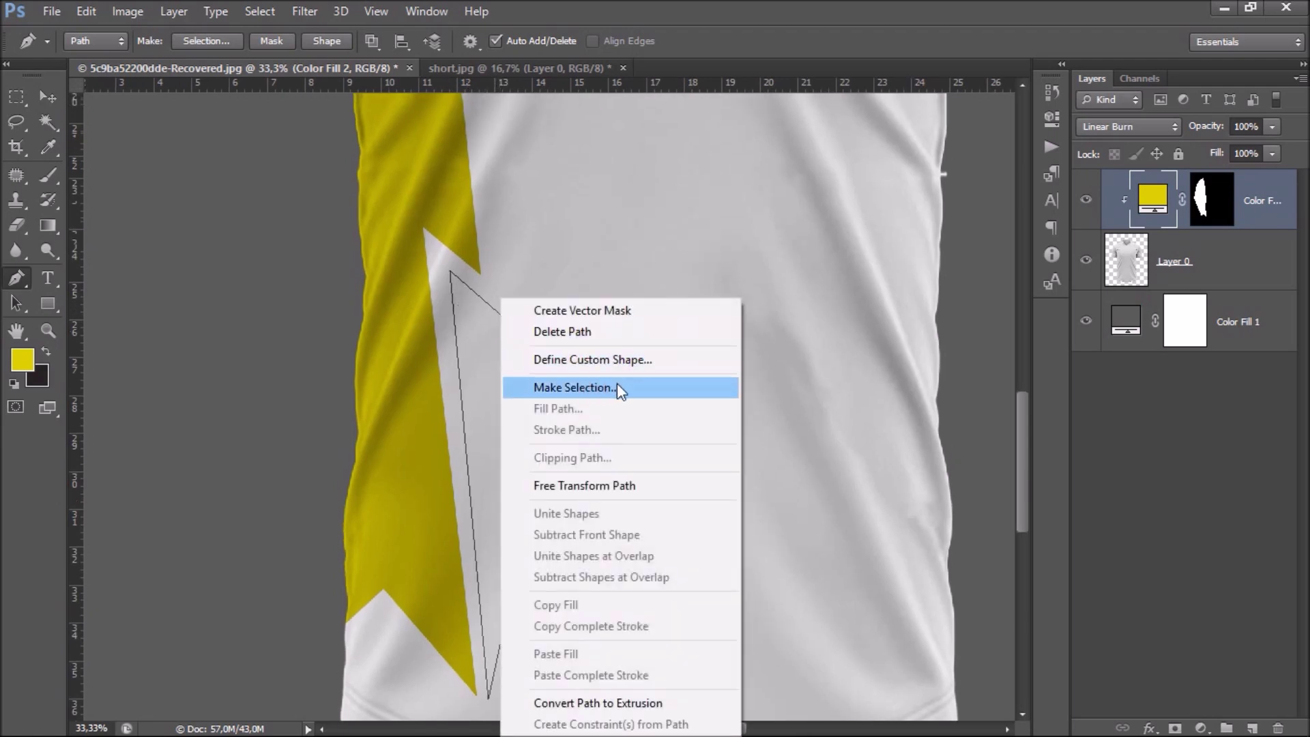
click(576, 387)
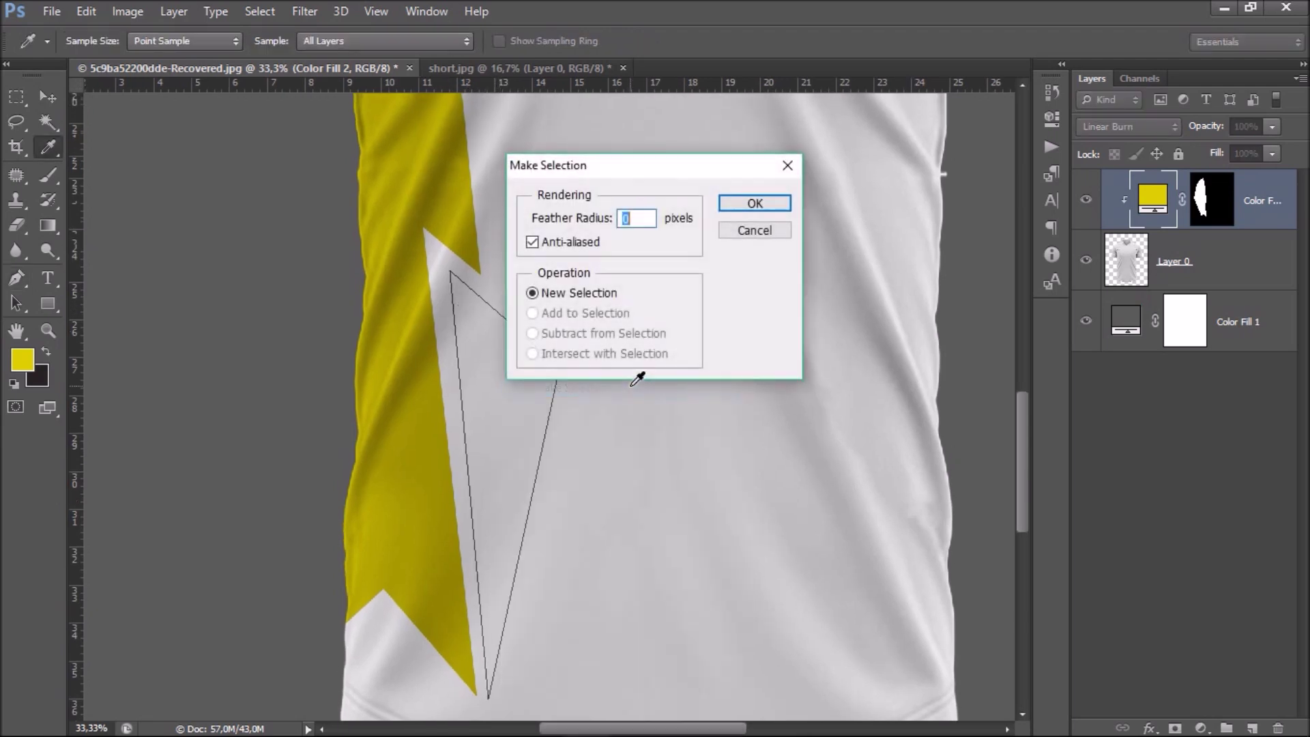
click(755, 204)
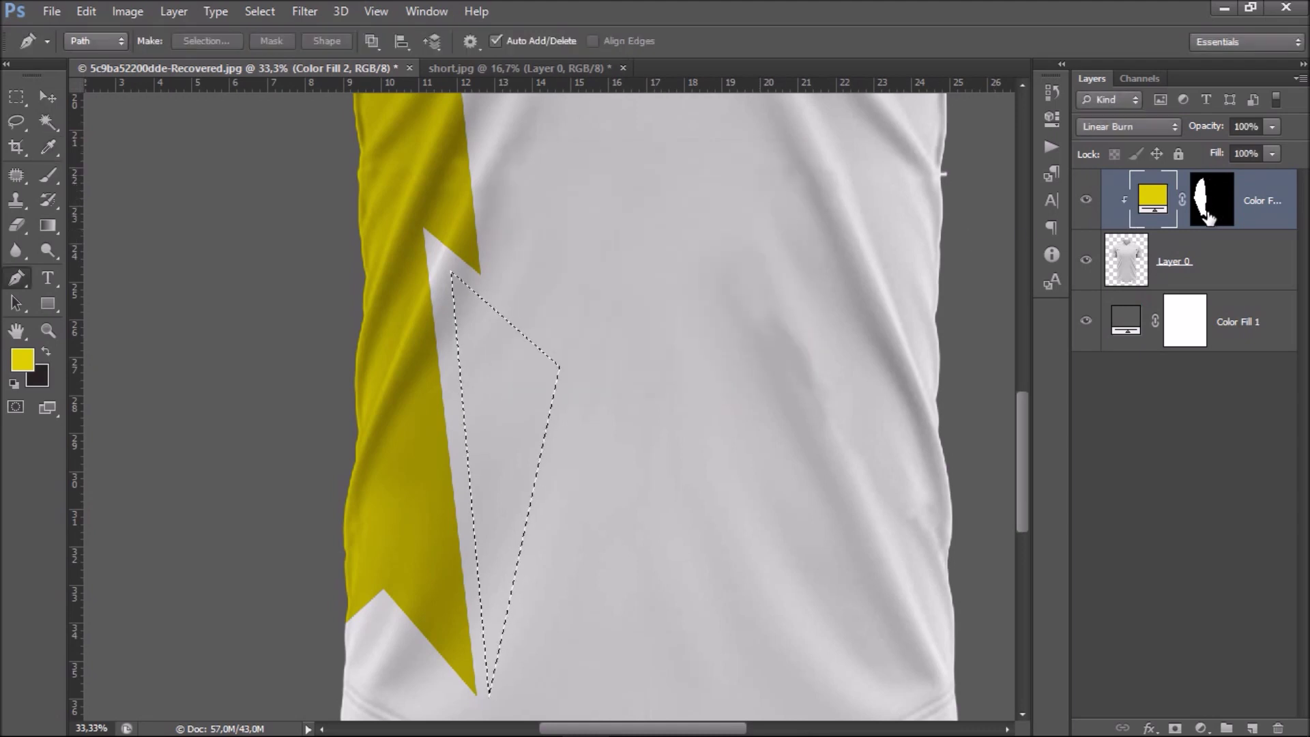
click(1209, 215)
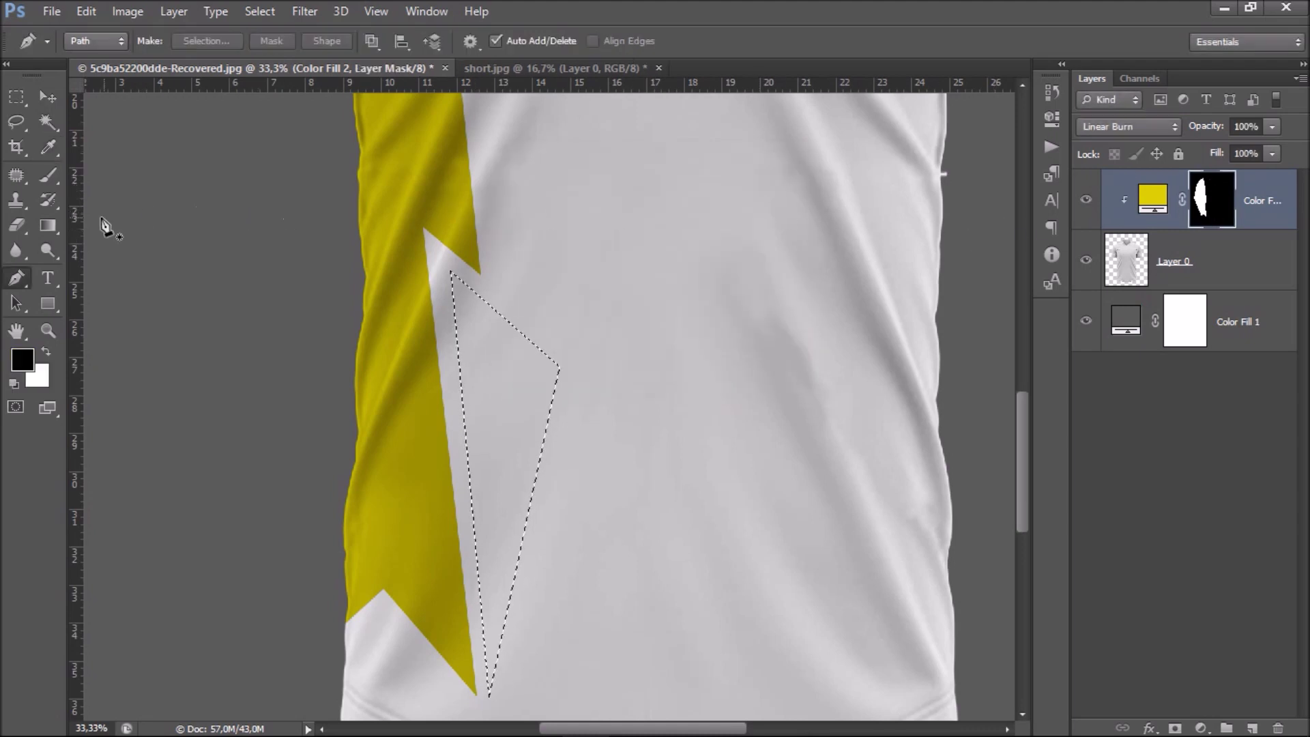
Paint white with a 246 px brush in the mask to fill the triangle yellow, then deselect.
click(48, 180)
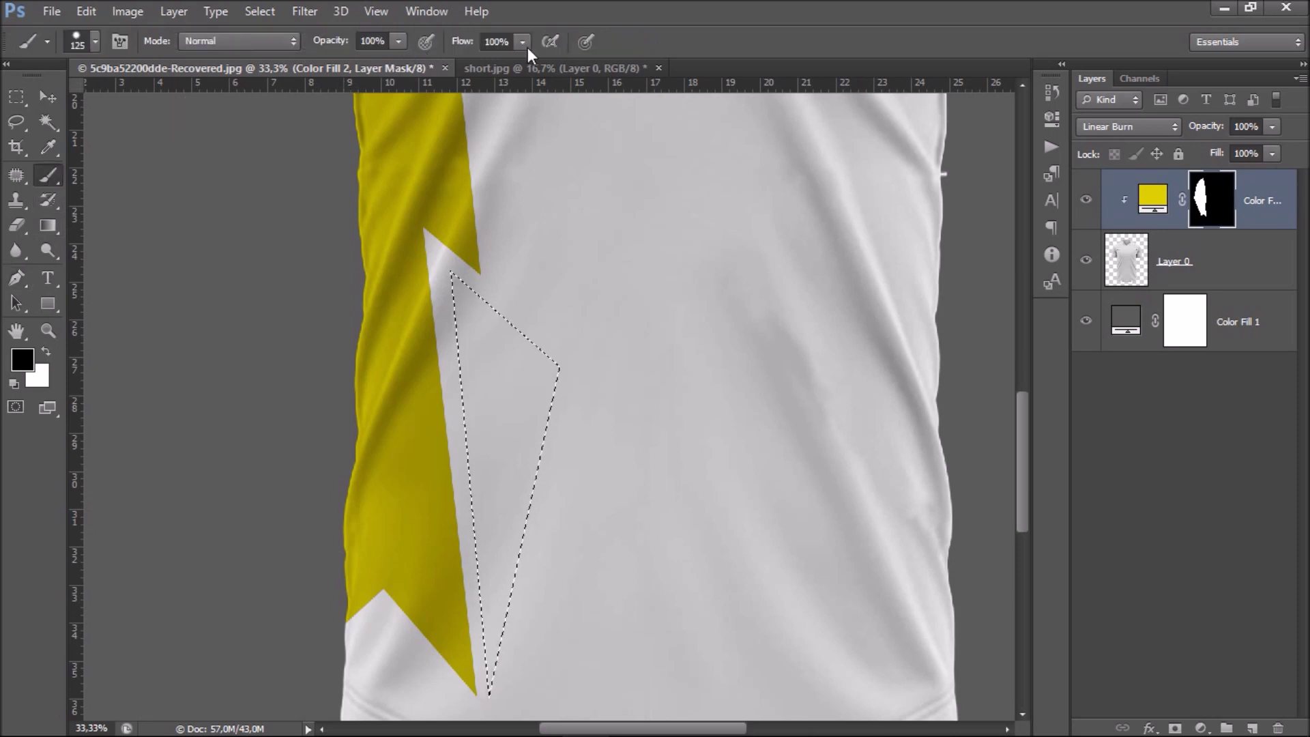
click(45, 352)
mouse_move(479, 359)
mouse_down()
mouse_move(457, 282)
mouse_move(546, 382)
mouse_up()
right_click(524, 393)
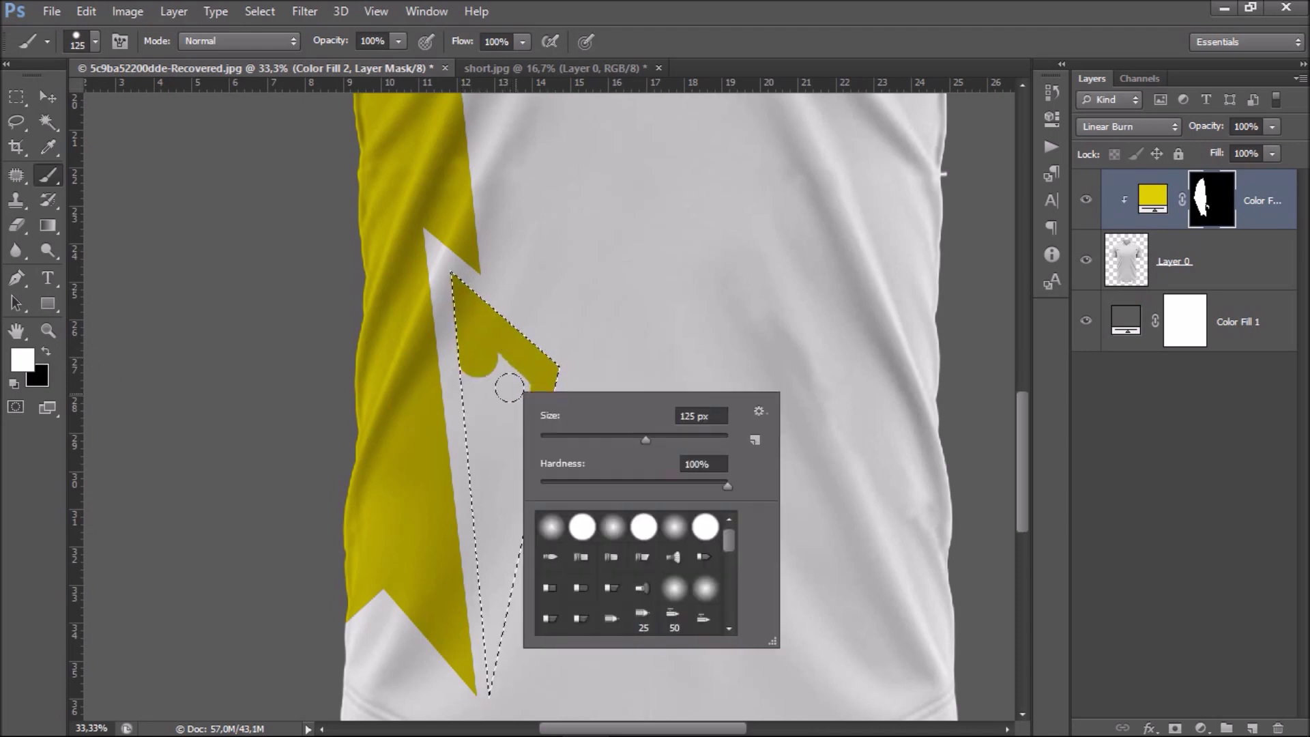
click(672, 438)
mouse_move(447, 380)
mouse_down()
mouse_move(459, 646)
mouse_move(476, 341)
mouse_up()
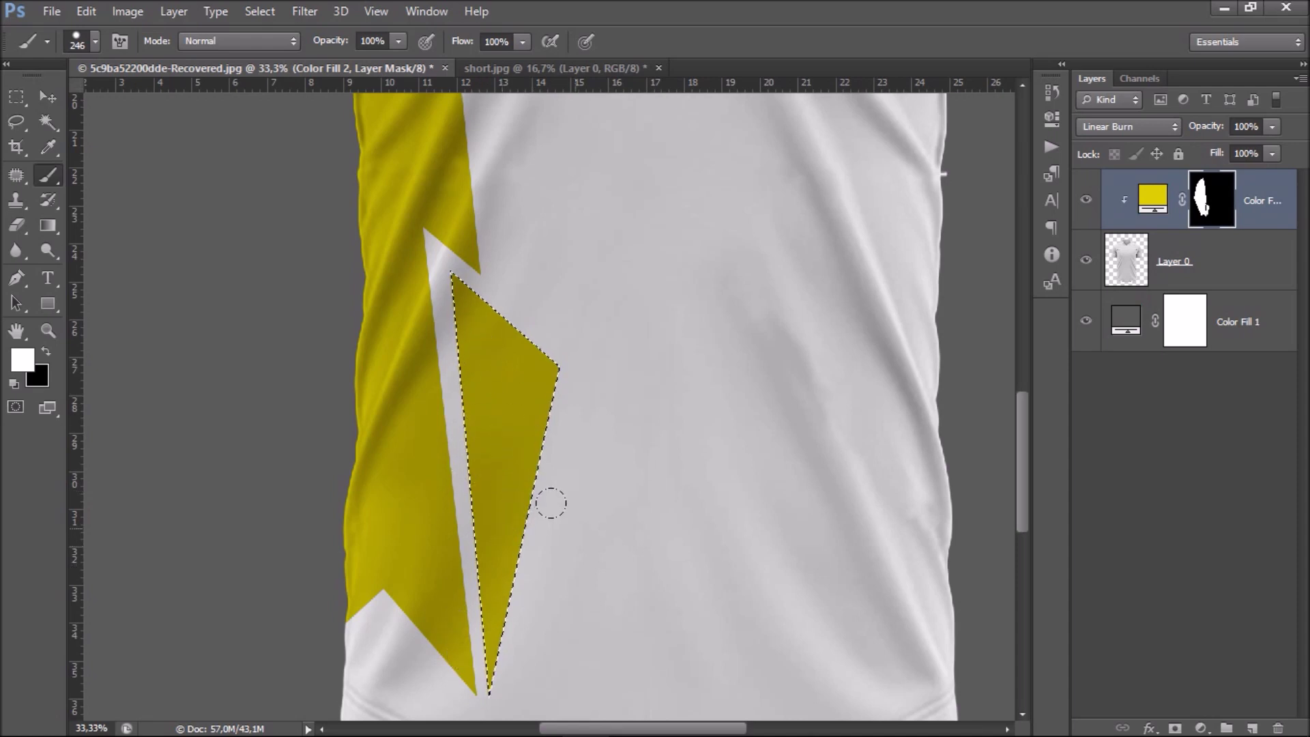
key(ctrl+minus)
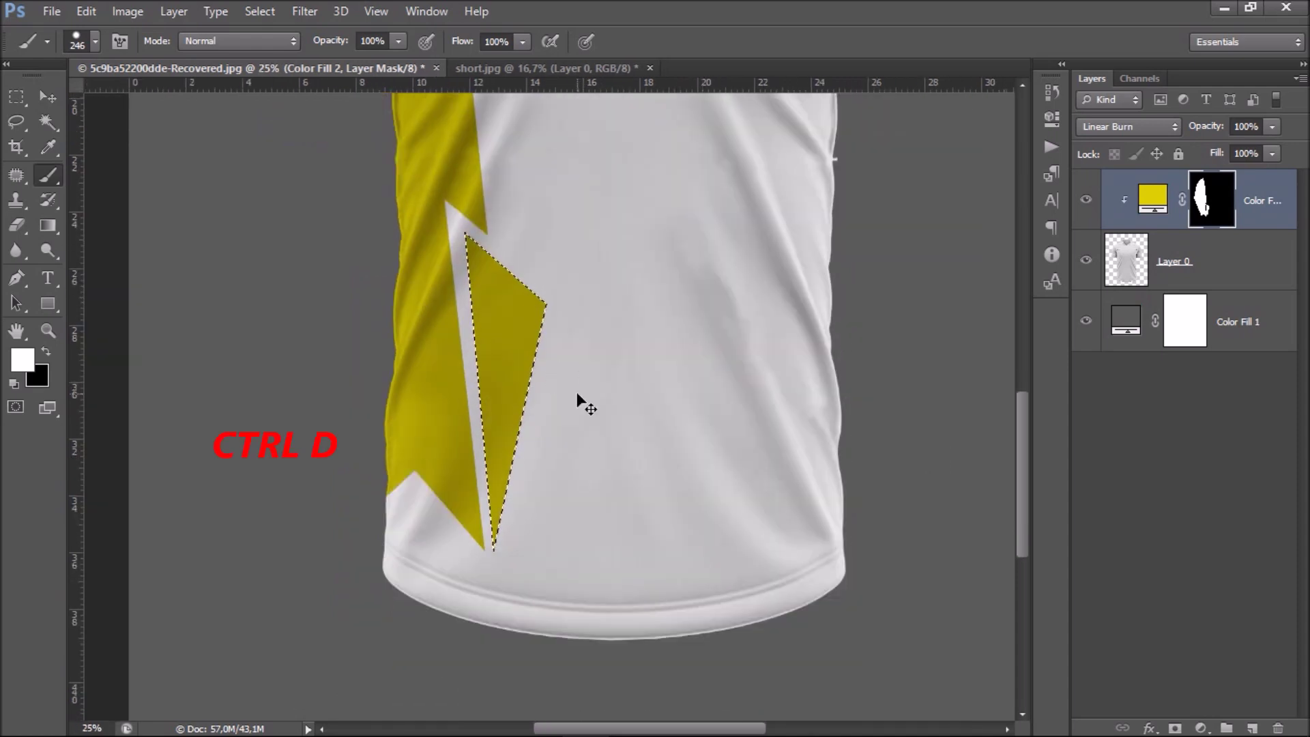
key(ctrl+d)
mouse_move(577, 414)
mouse_down()
mouse_move(597, 376)
mouse_move(595, 436)
mouse_up()
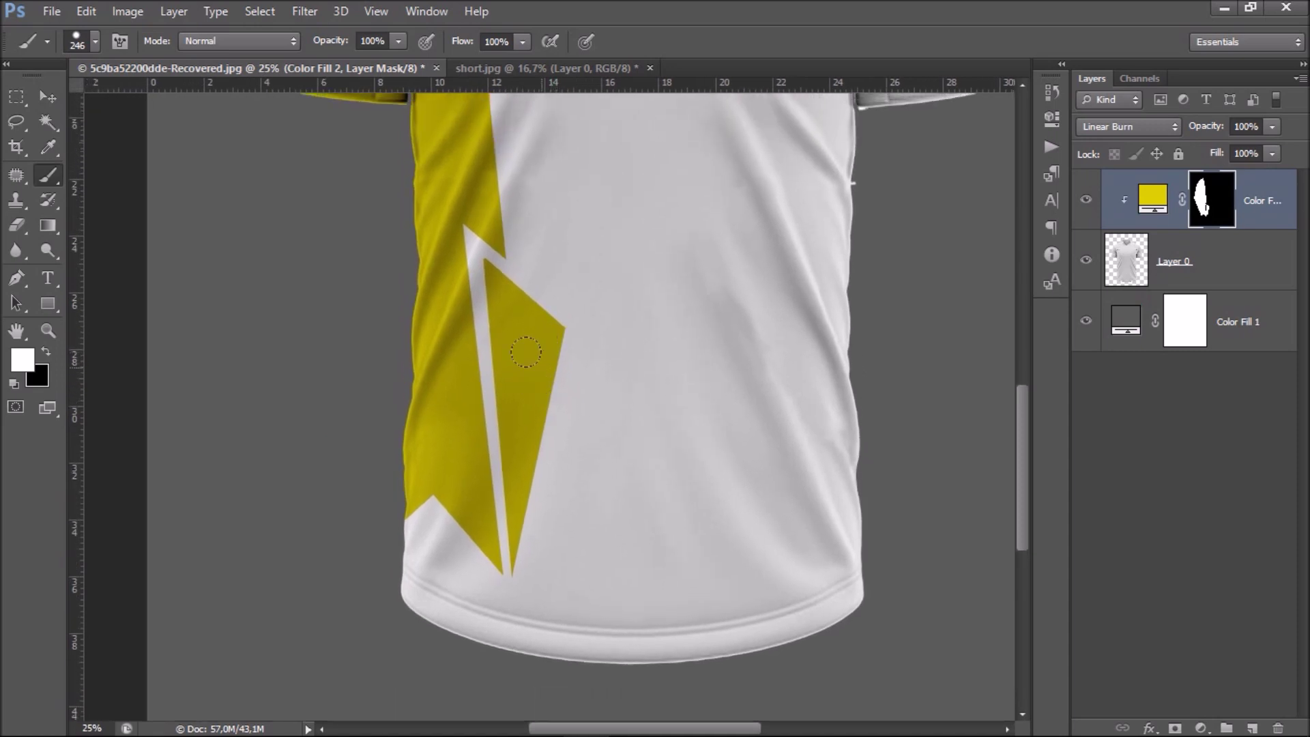
click(13, 285)
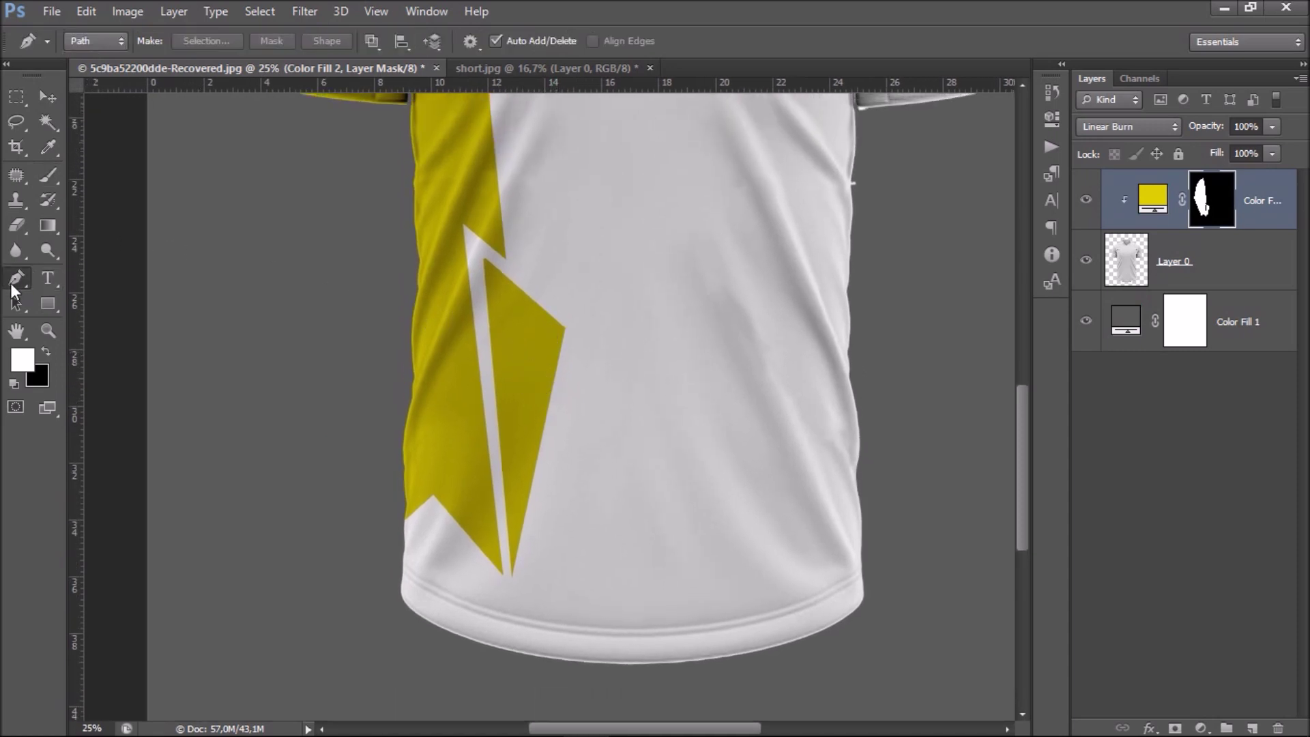
Outline the shirt's bottom-left hem corner below the stripe with a closed pen path.
key(ctrl+plus)
scroll(557, 328, down, 3)
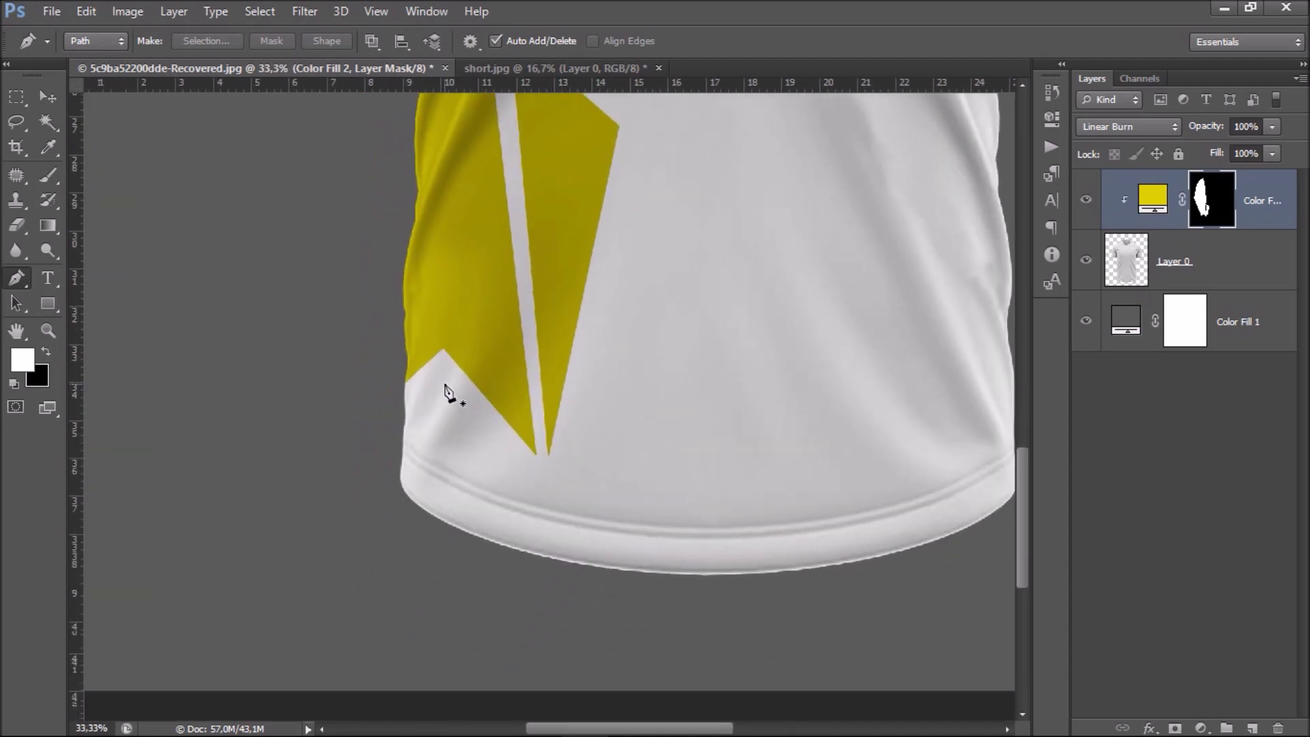
click(444, 383)
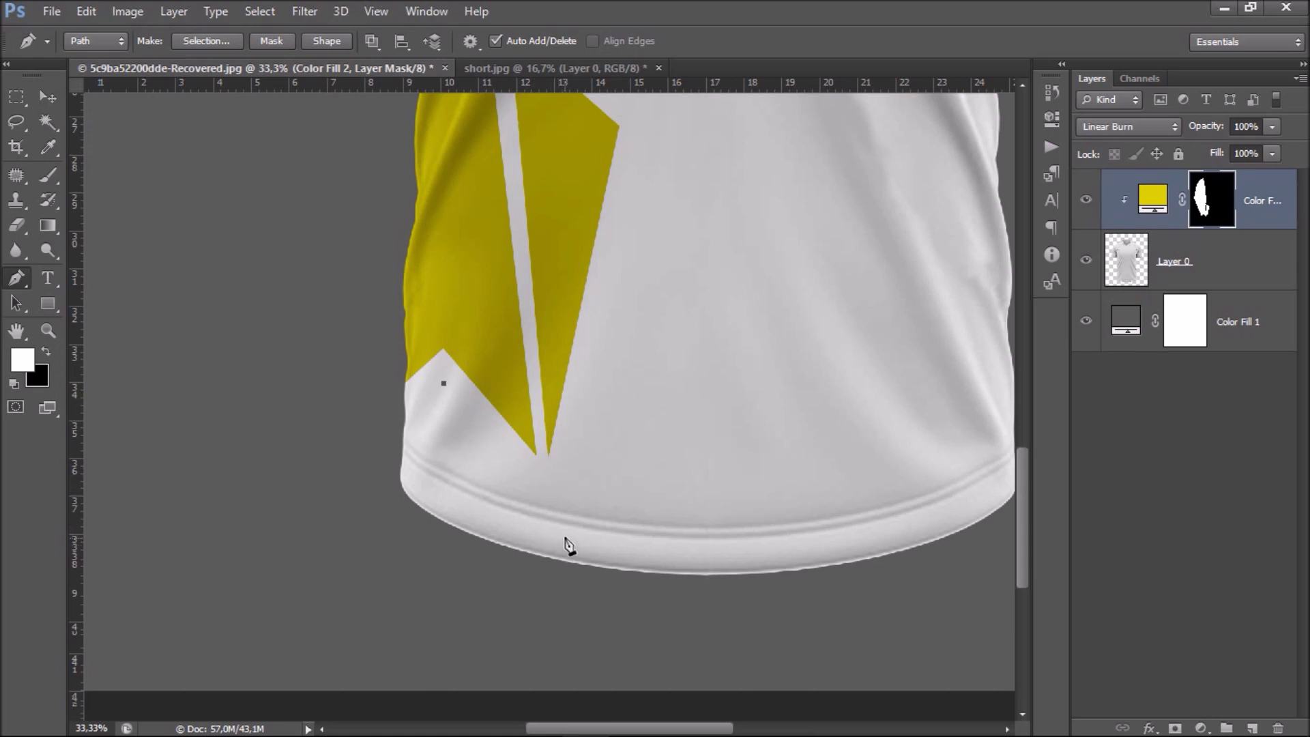
click(586, 556)
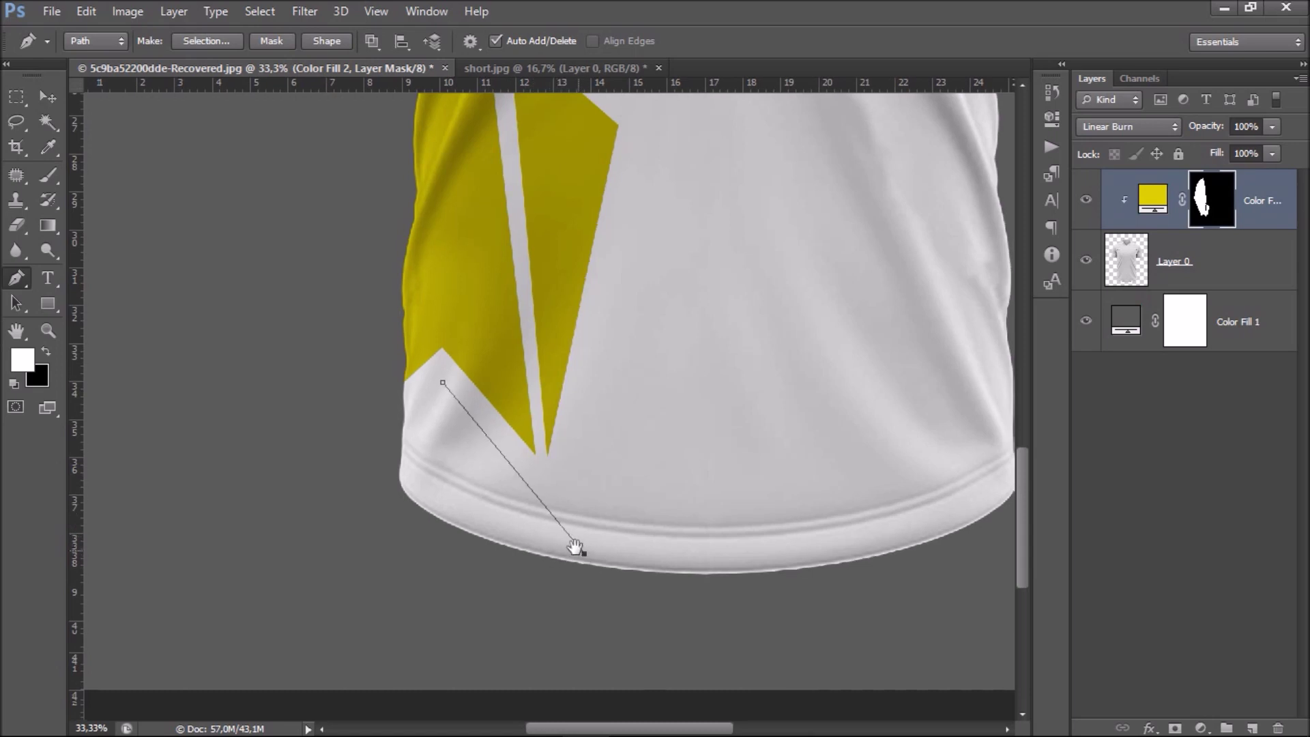
drag(579, 550, 550, 469)
key(ctrl+z)
click(595, 516)
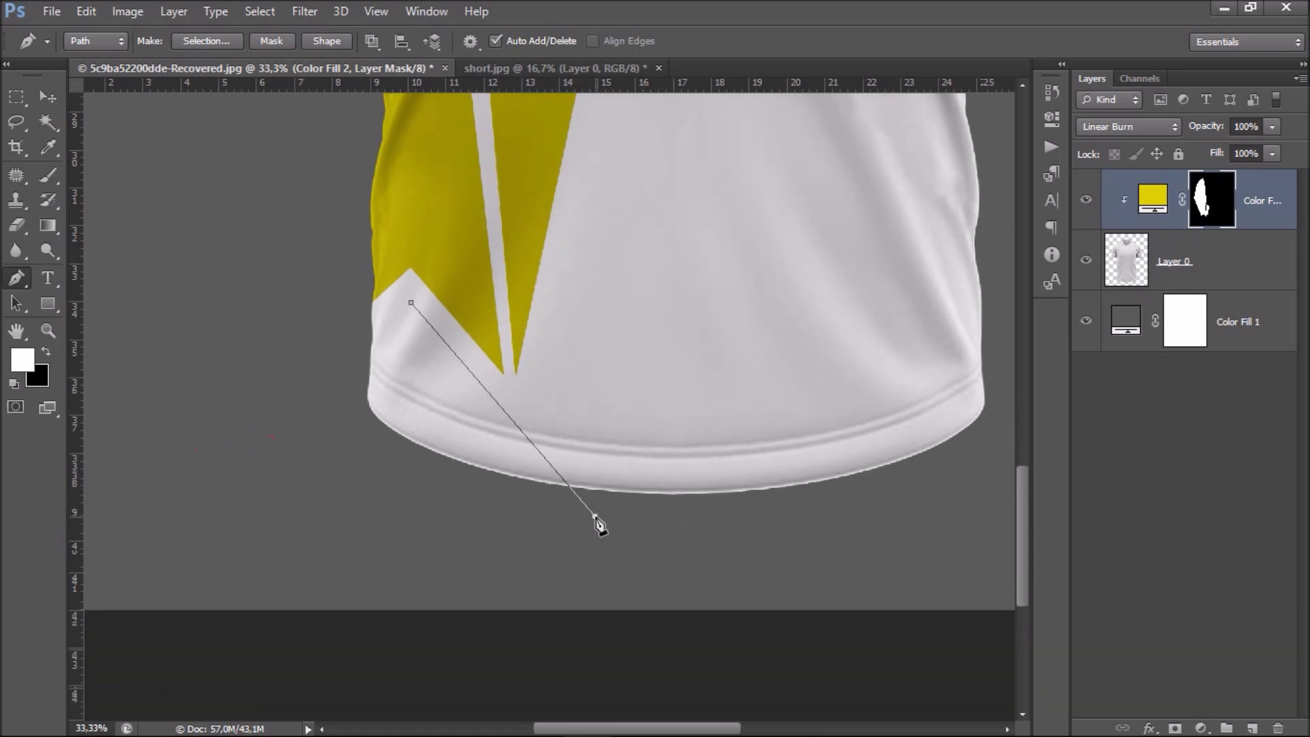
click(321, 447)
click(294, 407)
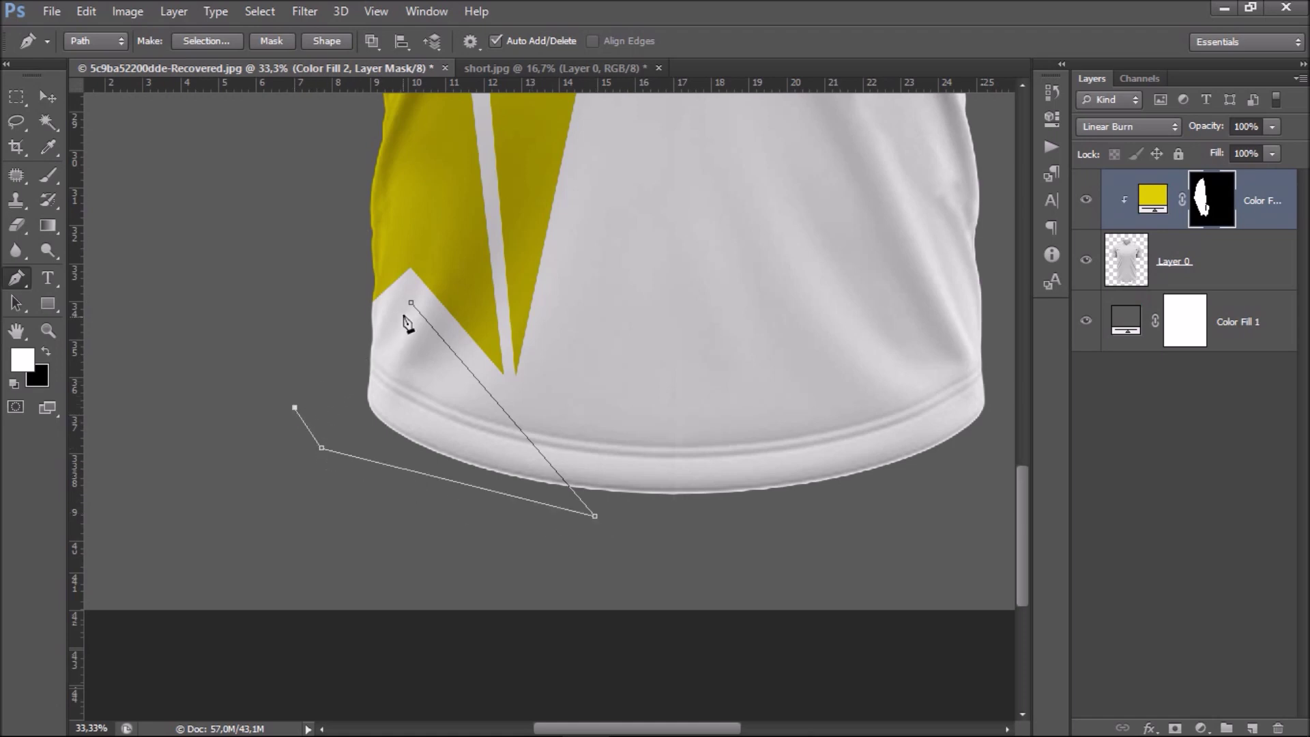
click(411, 303)
click(285, 384)
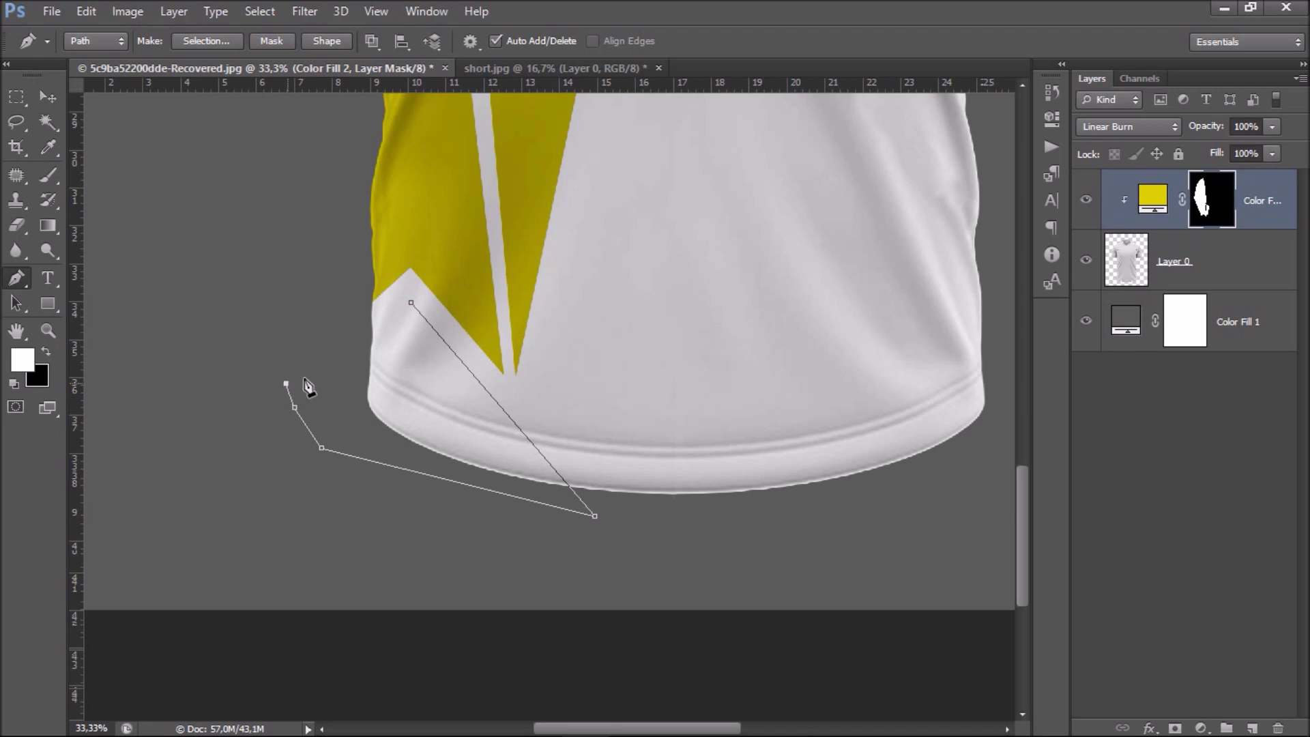
click(411, 304)
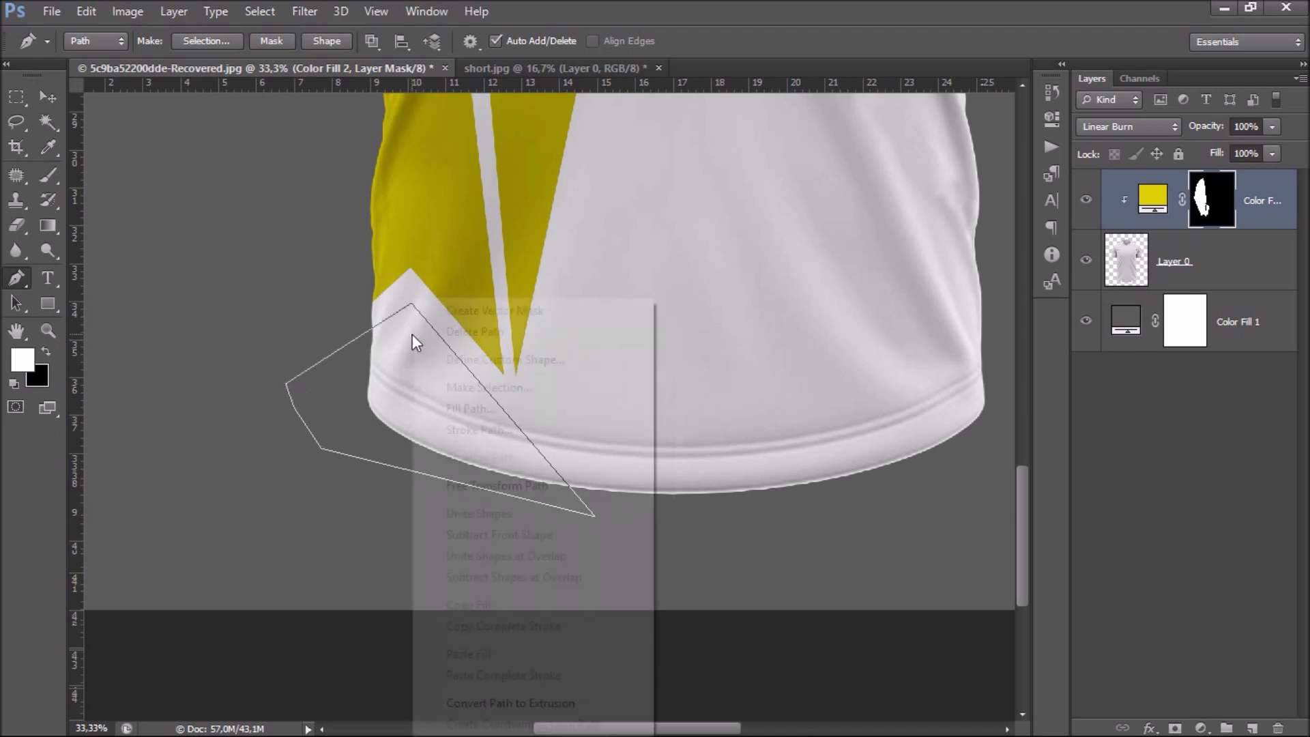
Convert the hem path to a selection, brush it yellow on the mask, and deselect.
right_click(412, 334)
click(563, 384)
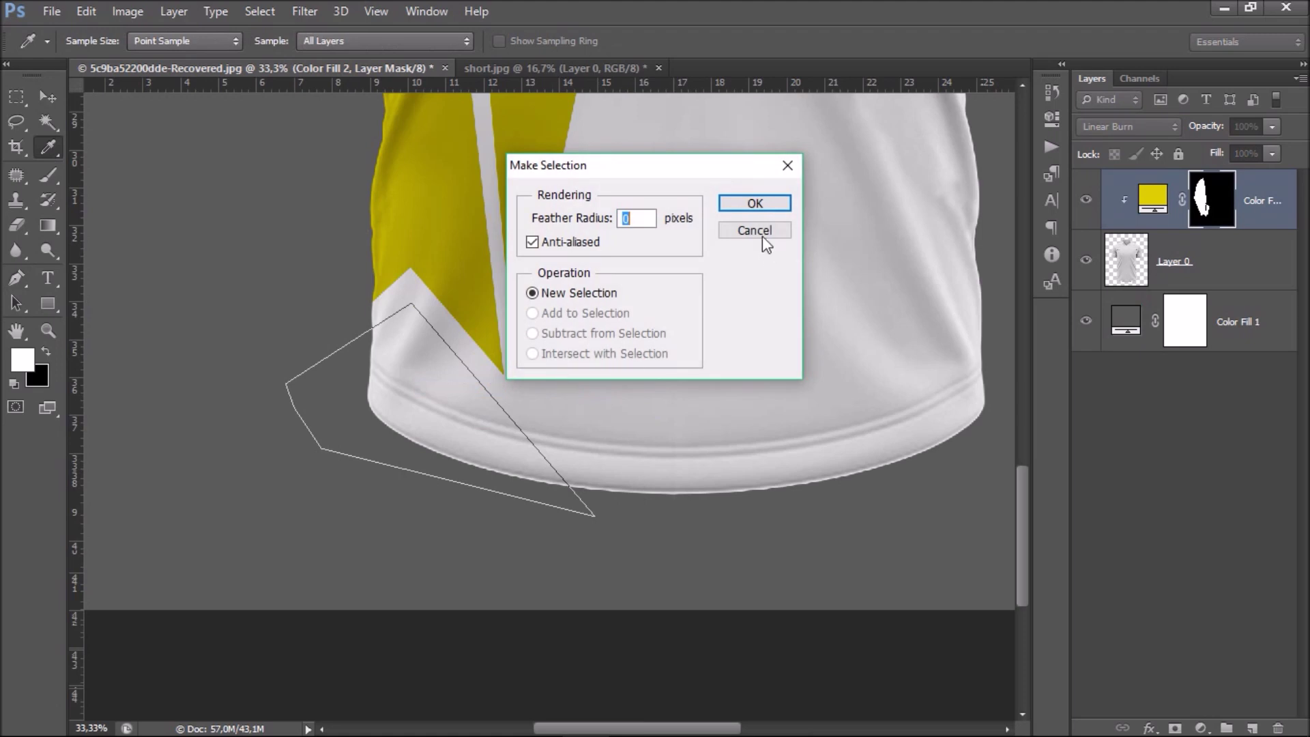
click(755, 198)
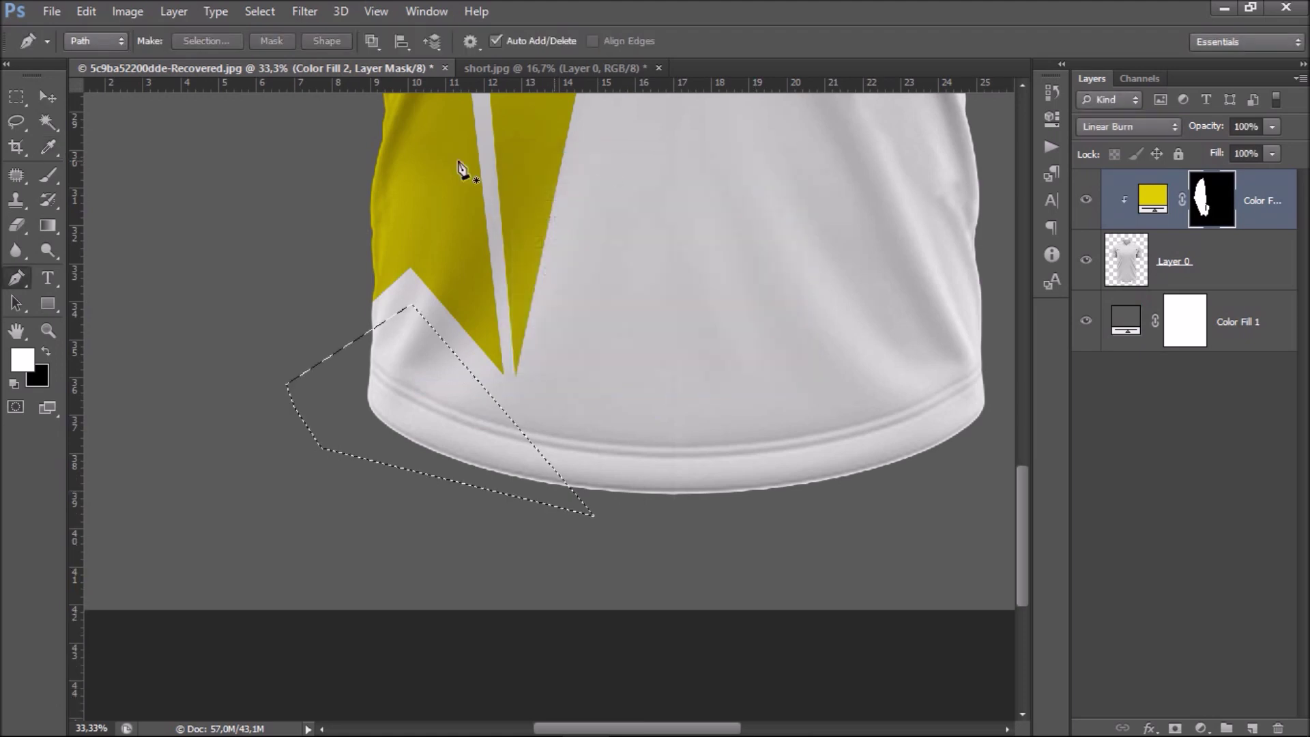
click(58, 176)
mouse_move(433, 336)
mouse_down()
mouse_move(409, 355)
mouse_move(506, 450)
mouse_move(352, 343)
mouse_up()
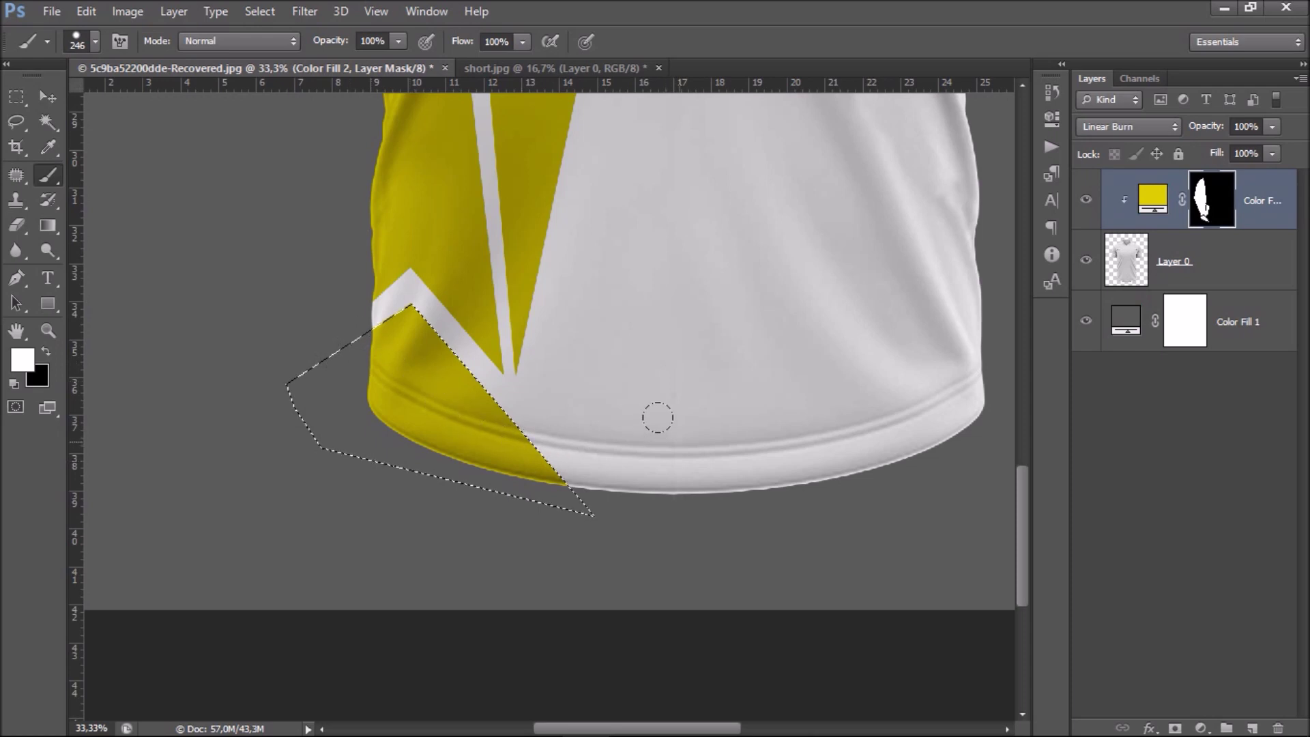
drag(634, 345, 623, 393)
key(ctrl+d)
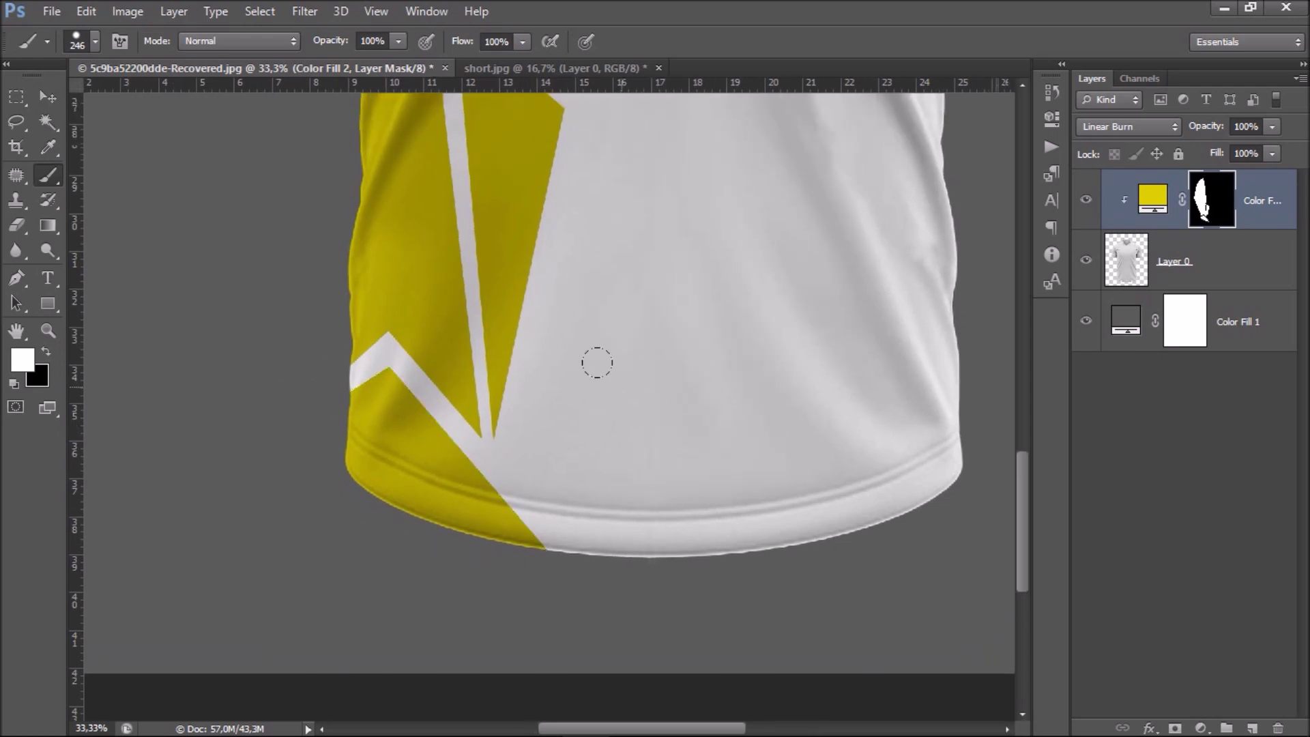
key(ctrl+minus)
mouse_move(579, 331)
mouse_down()
mouse_move(497, 382)
mouse_move(498, 406)
mouse_move(497, 339)
mouse_move(482, 419)
mouse_up()
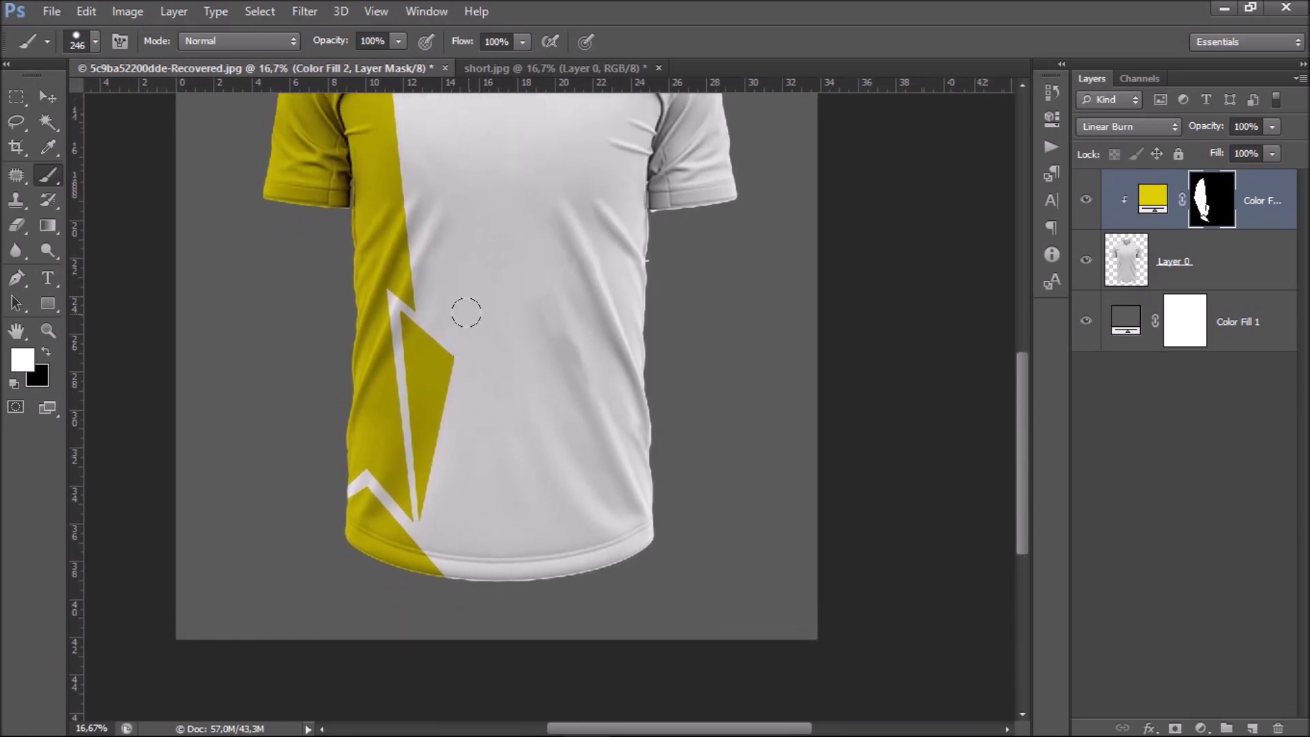
click(16, 278)
Start a thin zigzag path from the upper chest down beside the yellow triangle.
drag(550, 313, 539, 341)
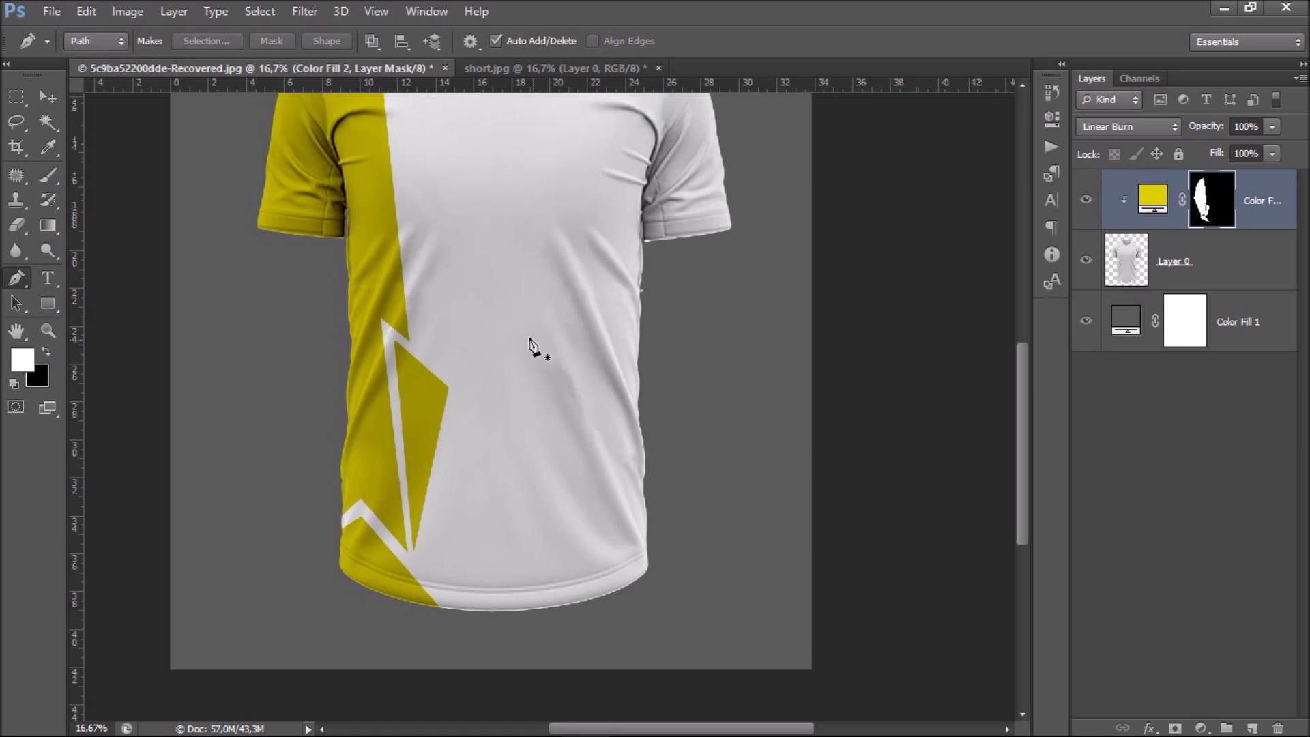
drag(464, 303, 477, 332)
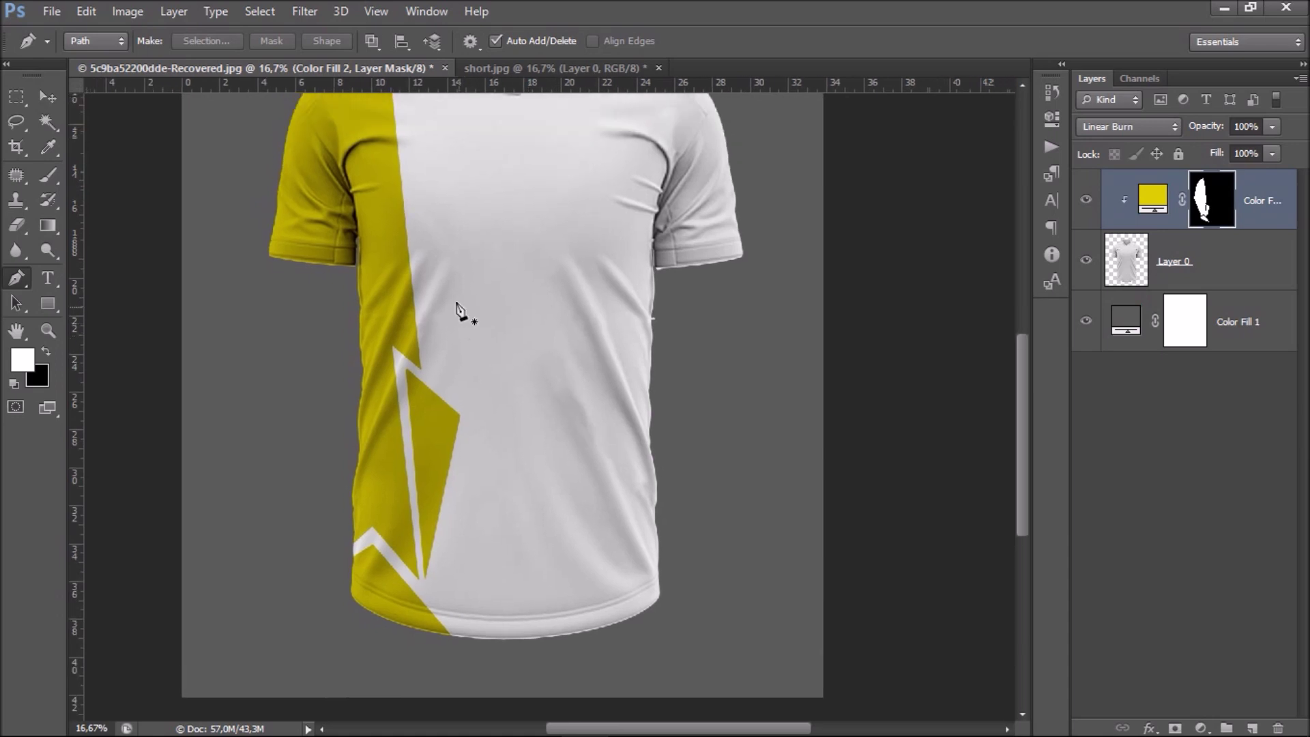
click(427, 206)
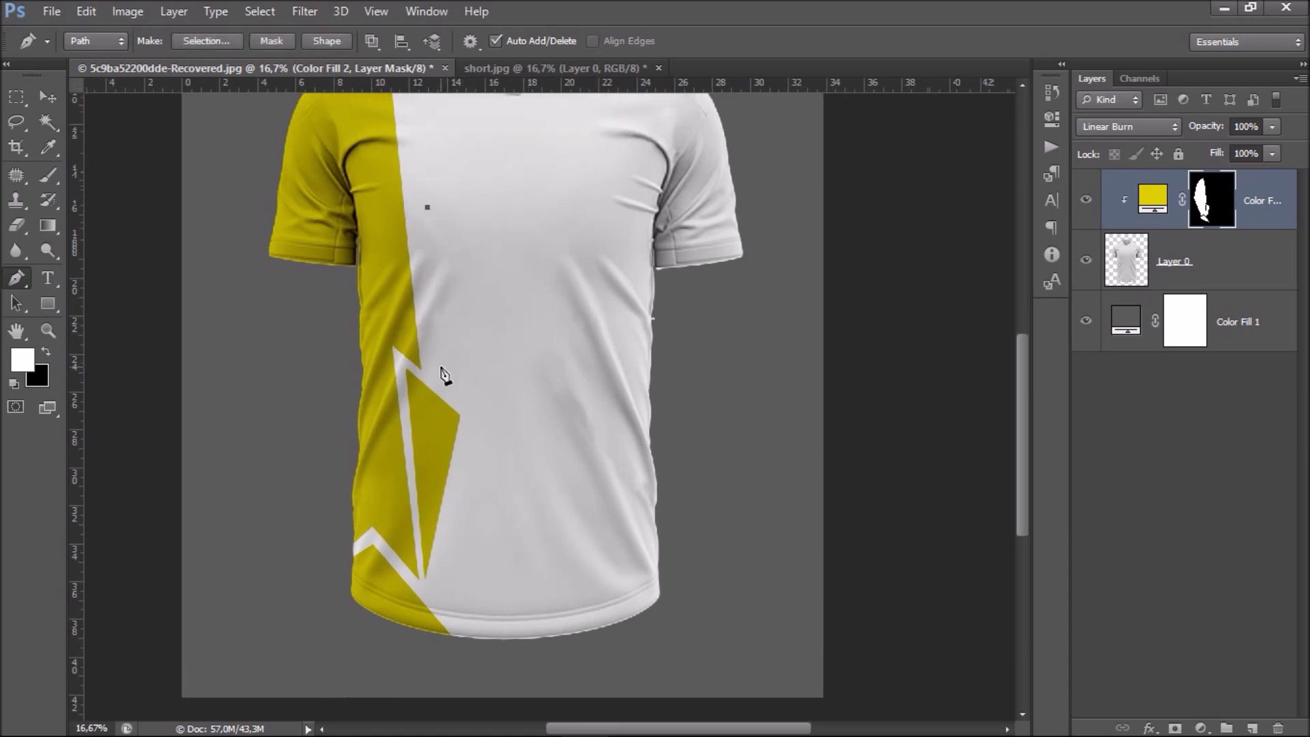
click(442, 372)
scroll(453, 350, down, 1)
scroll(477, 356, down, 1)
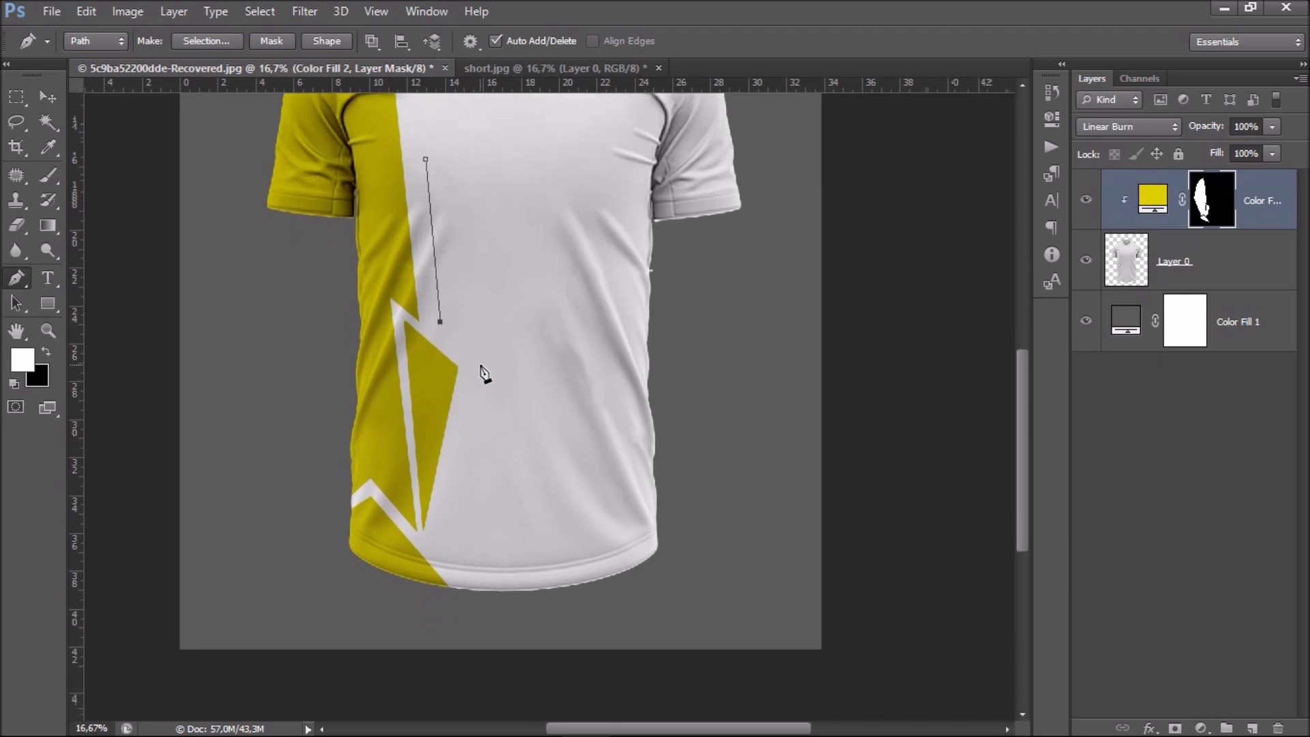
click(481, 367)
scroll(482, 368, down, 1)
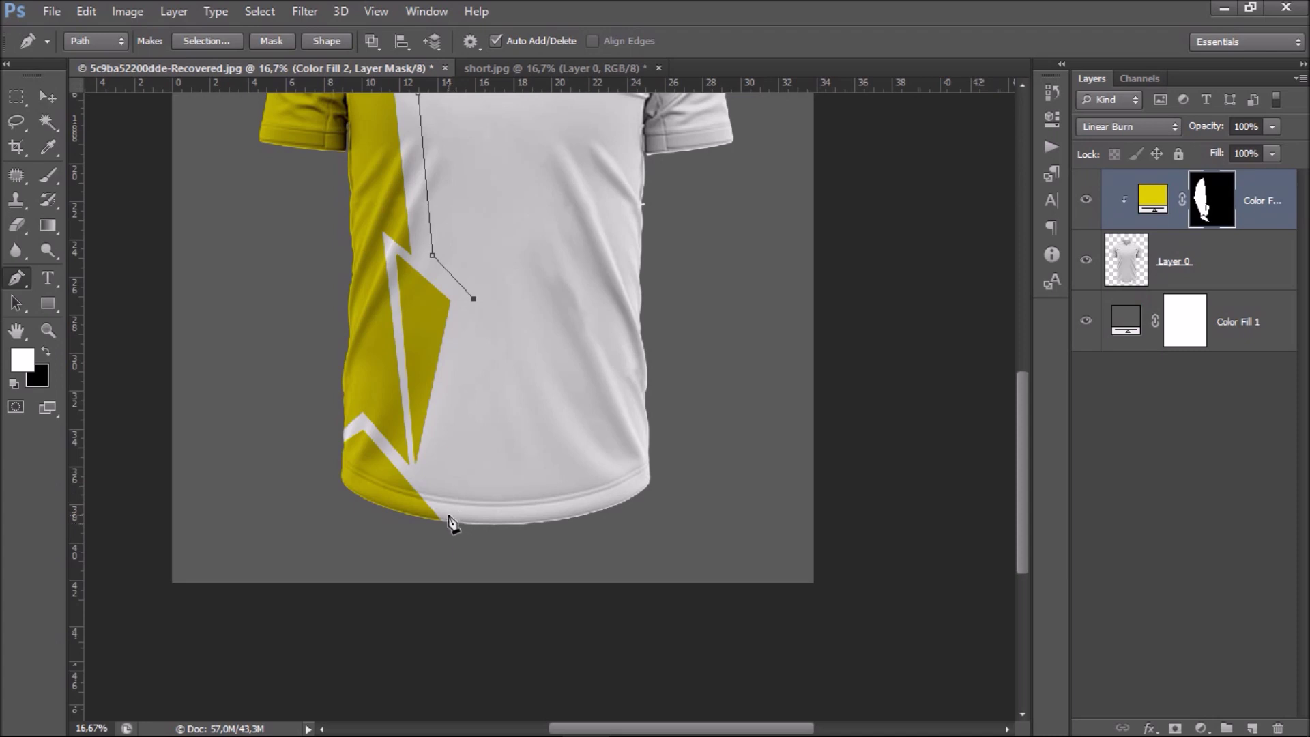
click(446, 530)
Re-place the lower points near the hem and close the thin zigzag path.
mouse_move(499, 480)
mouse_down()
mouse_move(534, 386)
mouse_move(588, 428)
mouse_move(614, 409)
mouse_move(624, 440)
mouse_up()
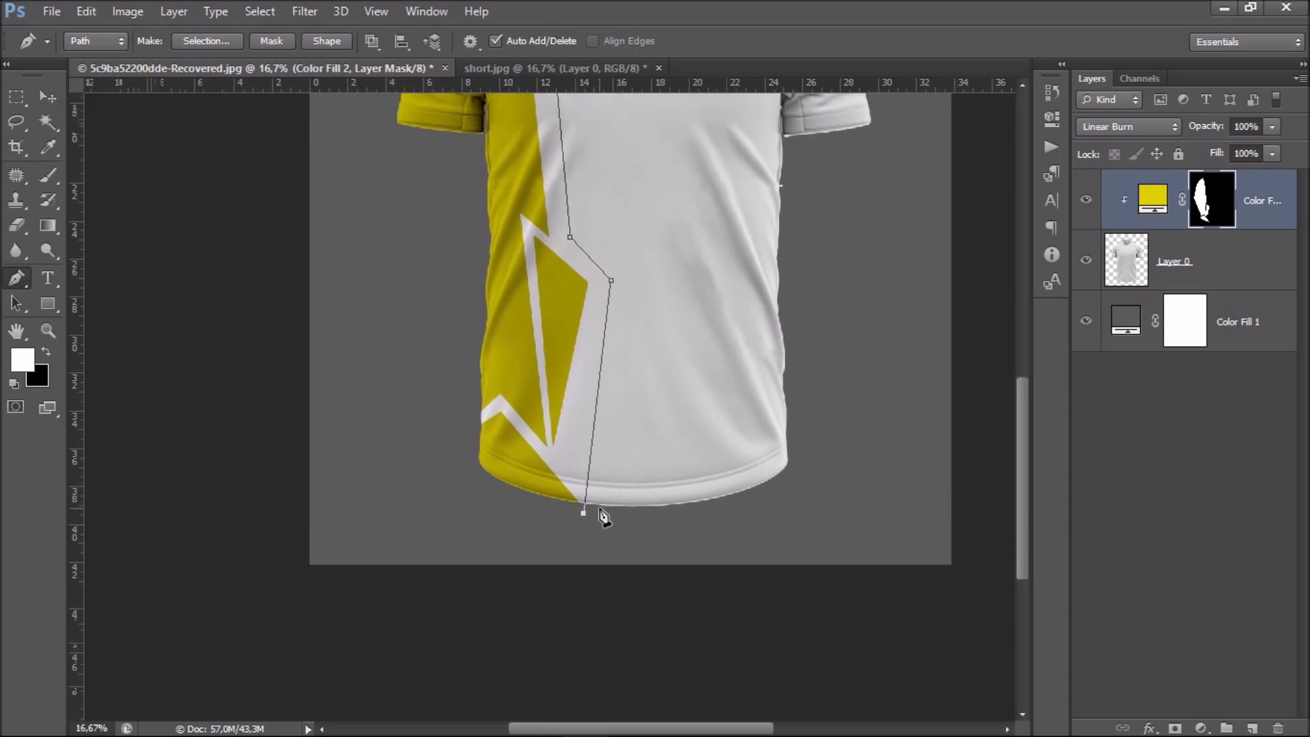
key(ctrl+z)
click(567, 453)
key(ctrl+z)
click(569, 459)
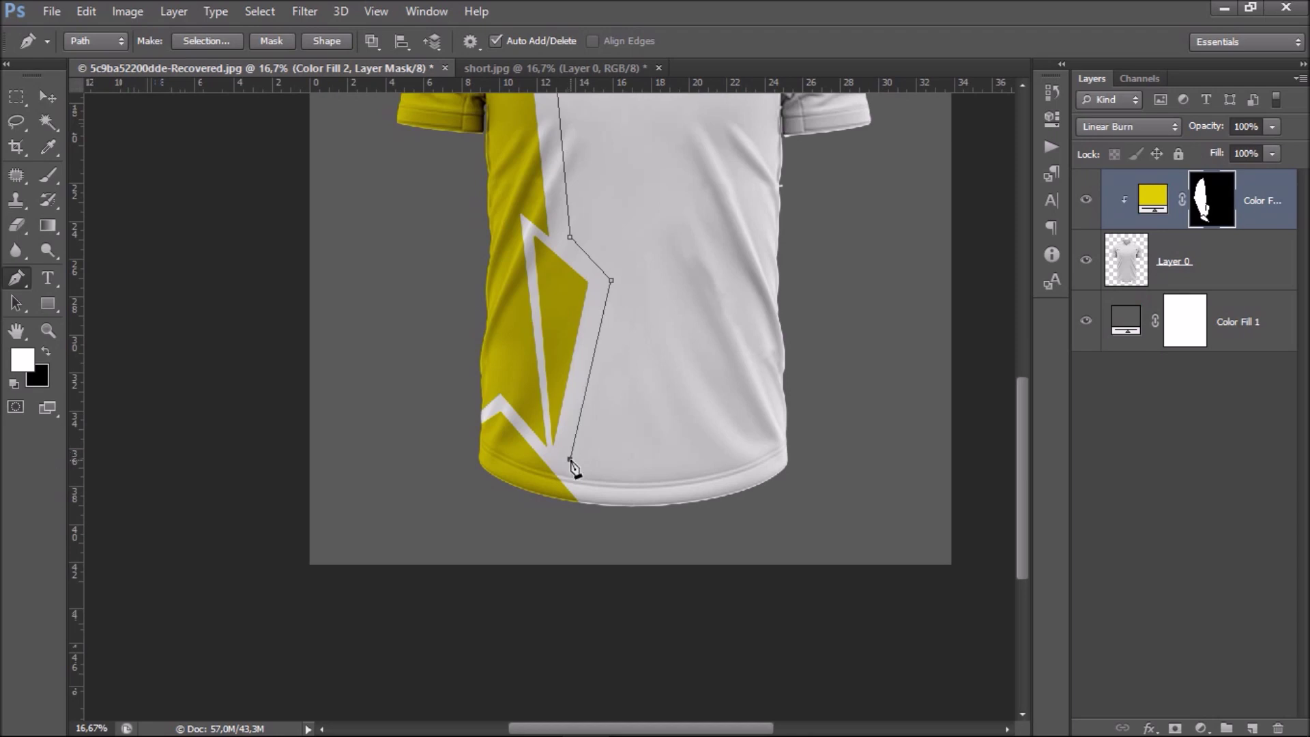
click(623, 279)
drag(622, 285, 613, 403)
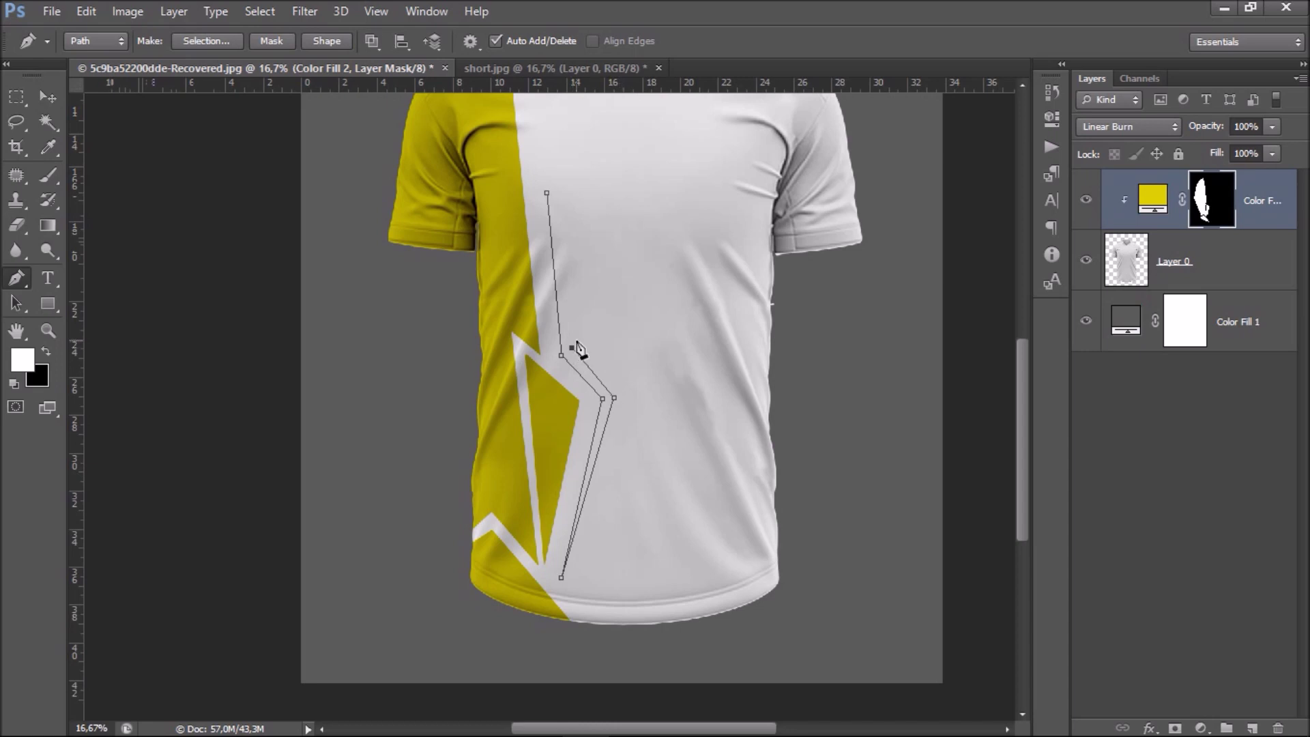
click(548, 193)
Turn the zigzag path into a selection, brush it yellow on the mask, and deselect.
right_click(601, 399)
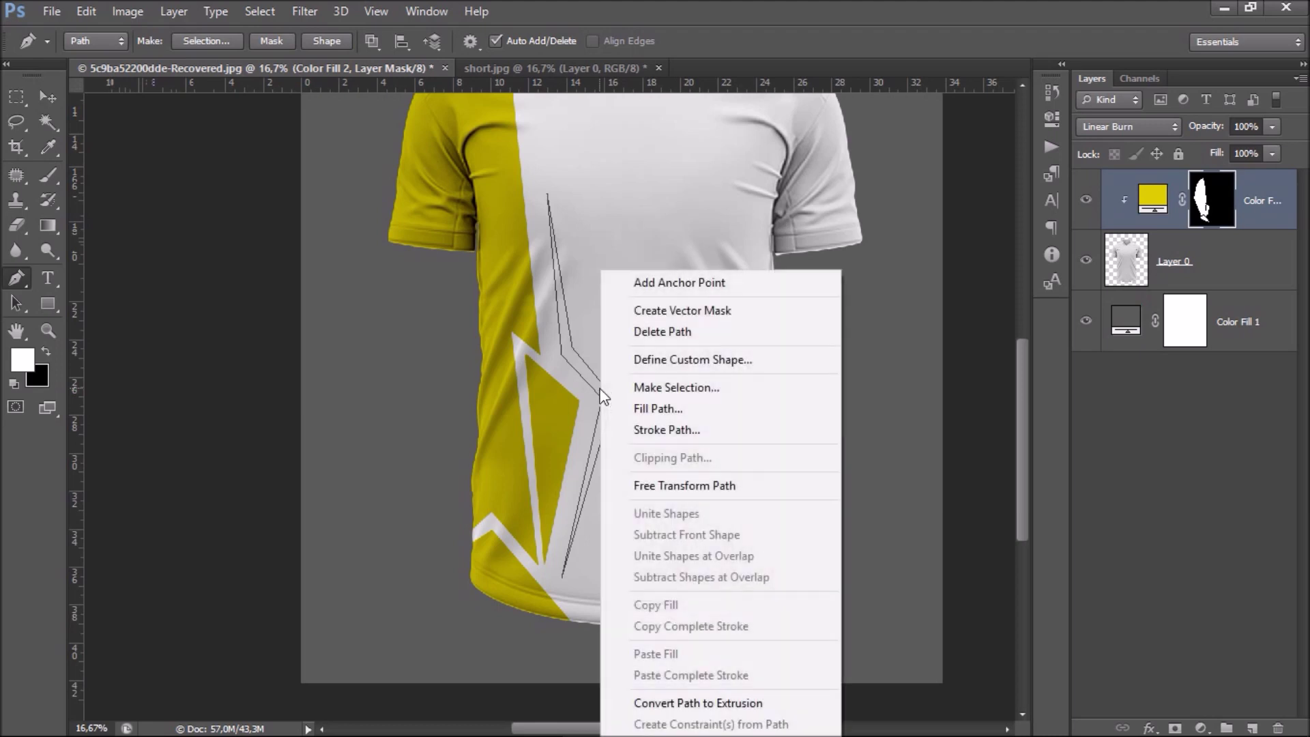
click(669, 385)
click(779, 202)
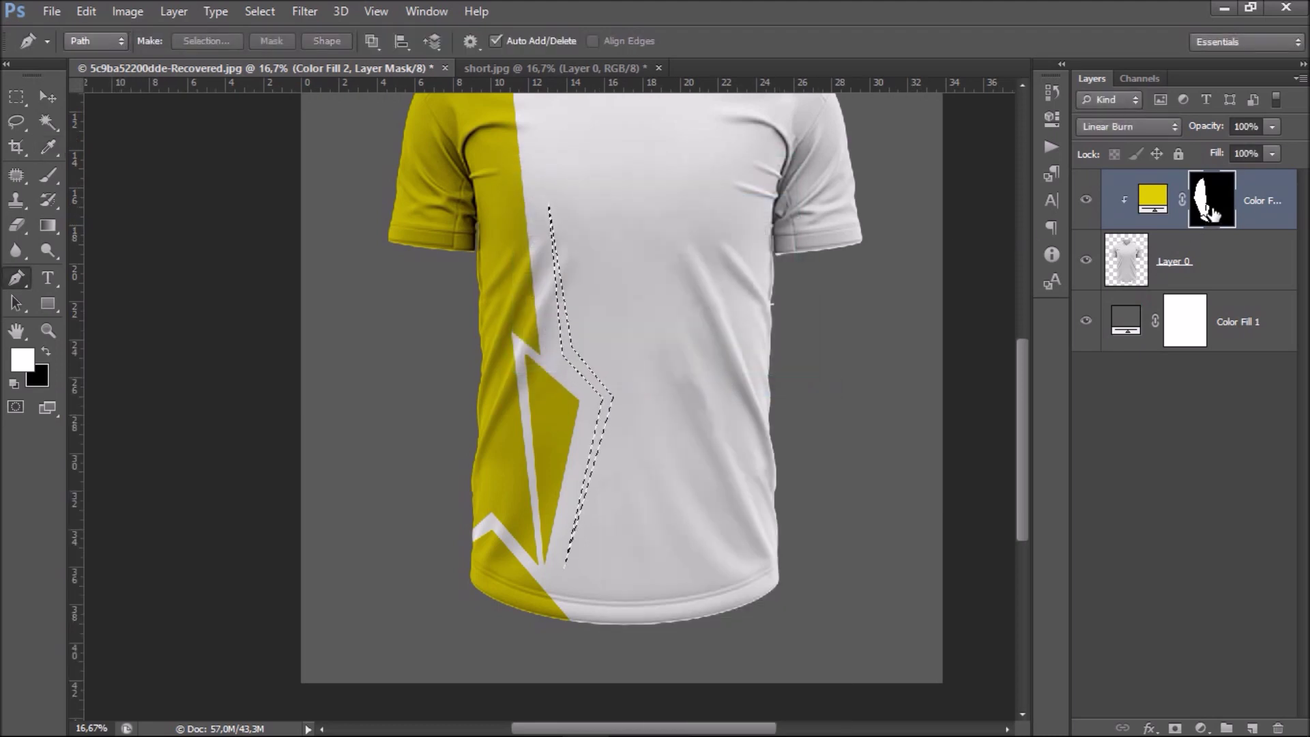
click(47, 175)
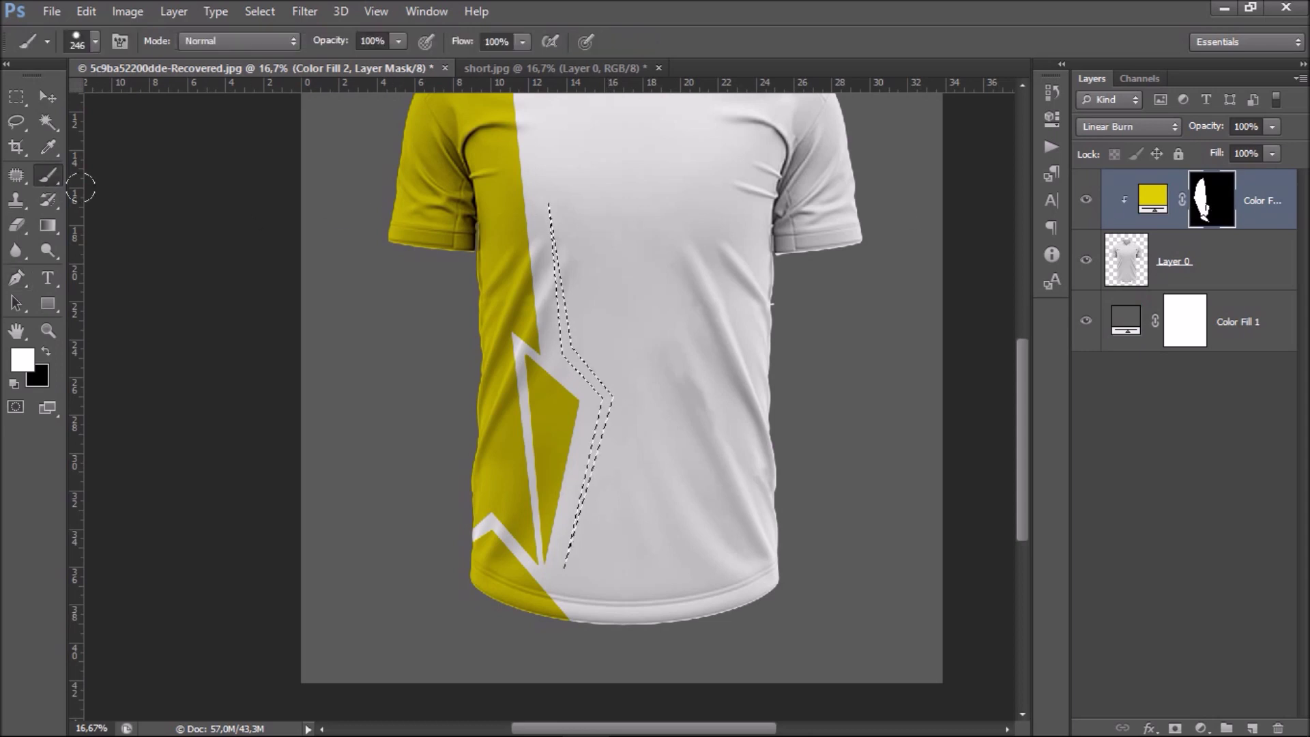
mouse_move(583, 369)
mouse_down()
mouse_move(544, 258)
mouse_move(562, 575)
mouse_up()
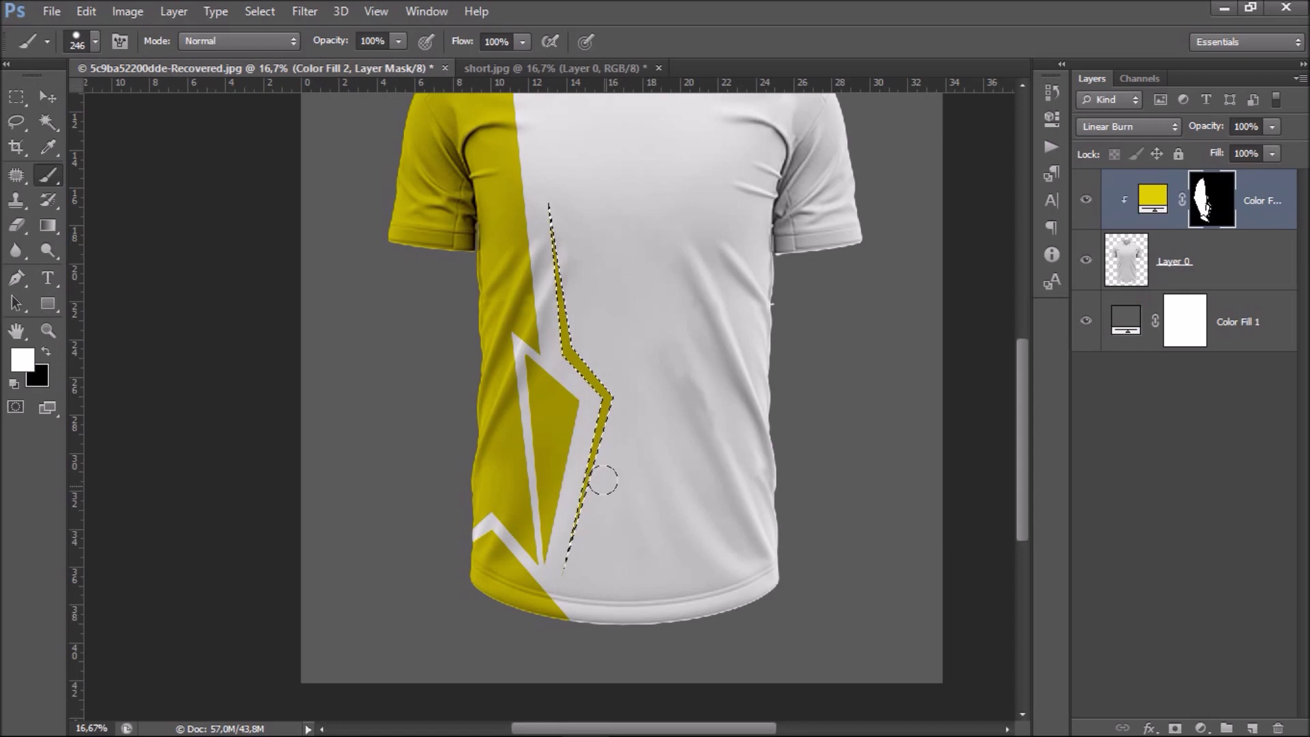
key(ctrl+minus)
key(ctrl+d)
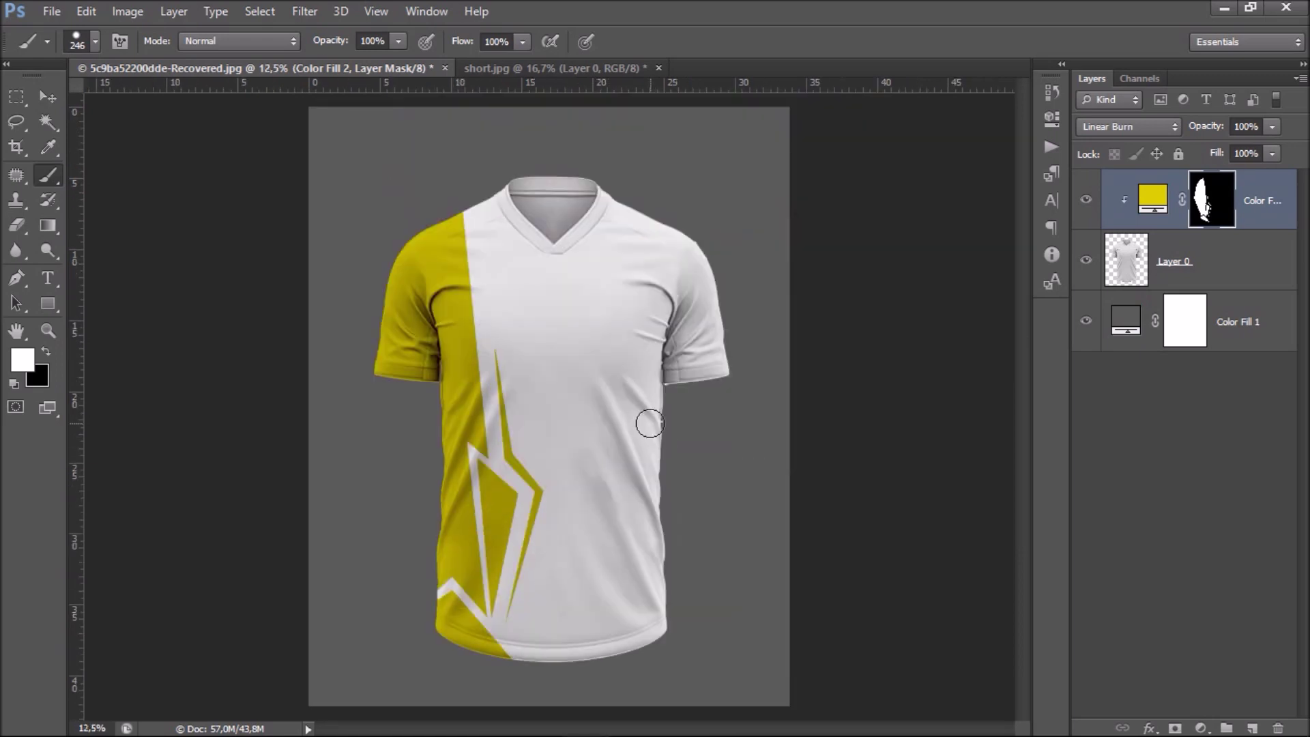
click(16, 278)
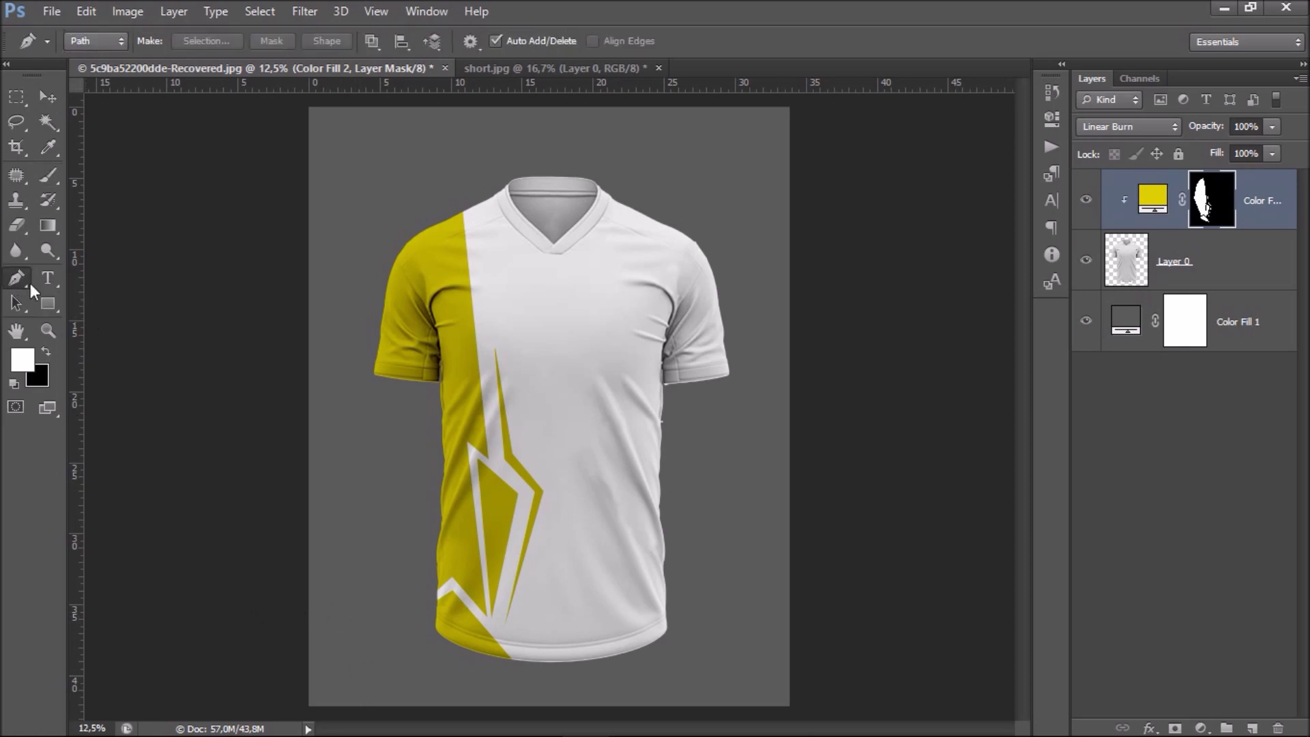
Draw a closed chevron path from the right shoulder down to the shirt's right side.
key(ctrl+plus)
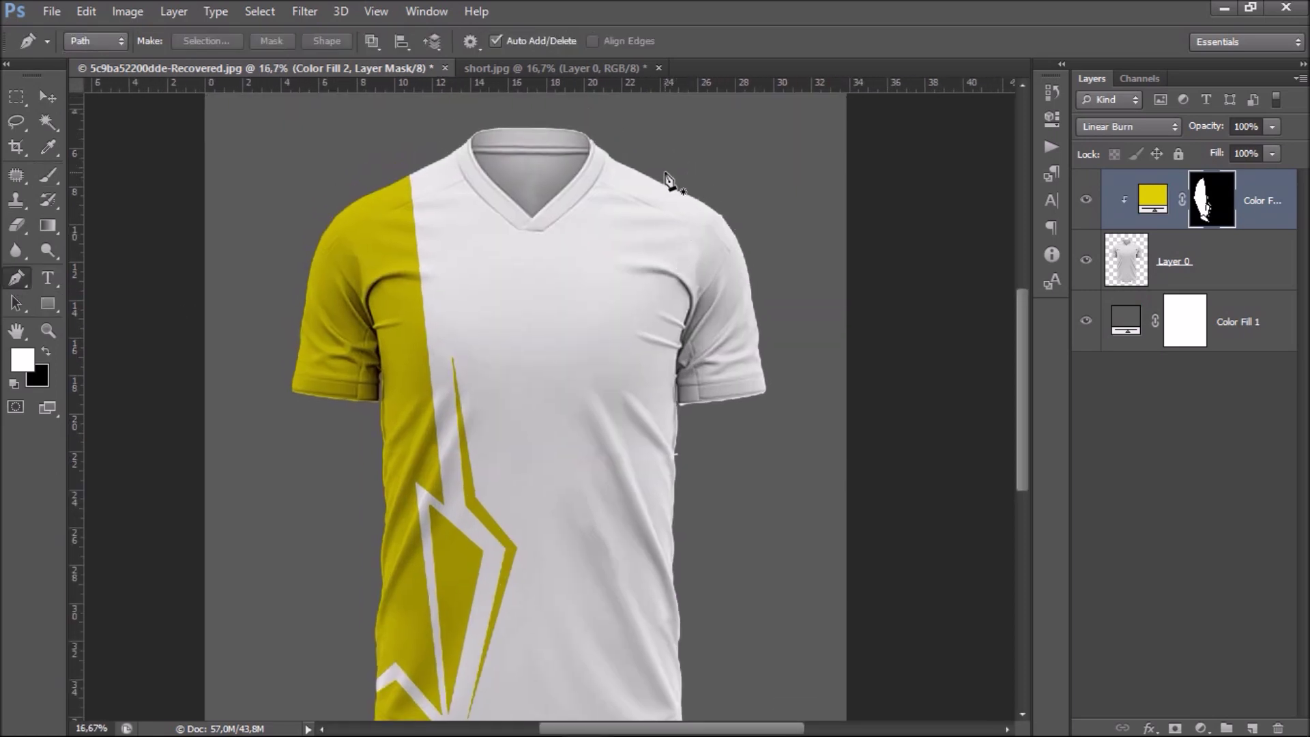
click(659, 176)
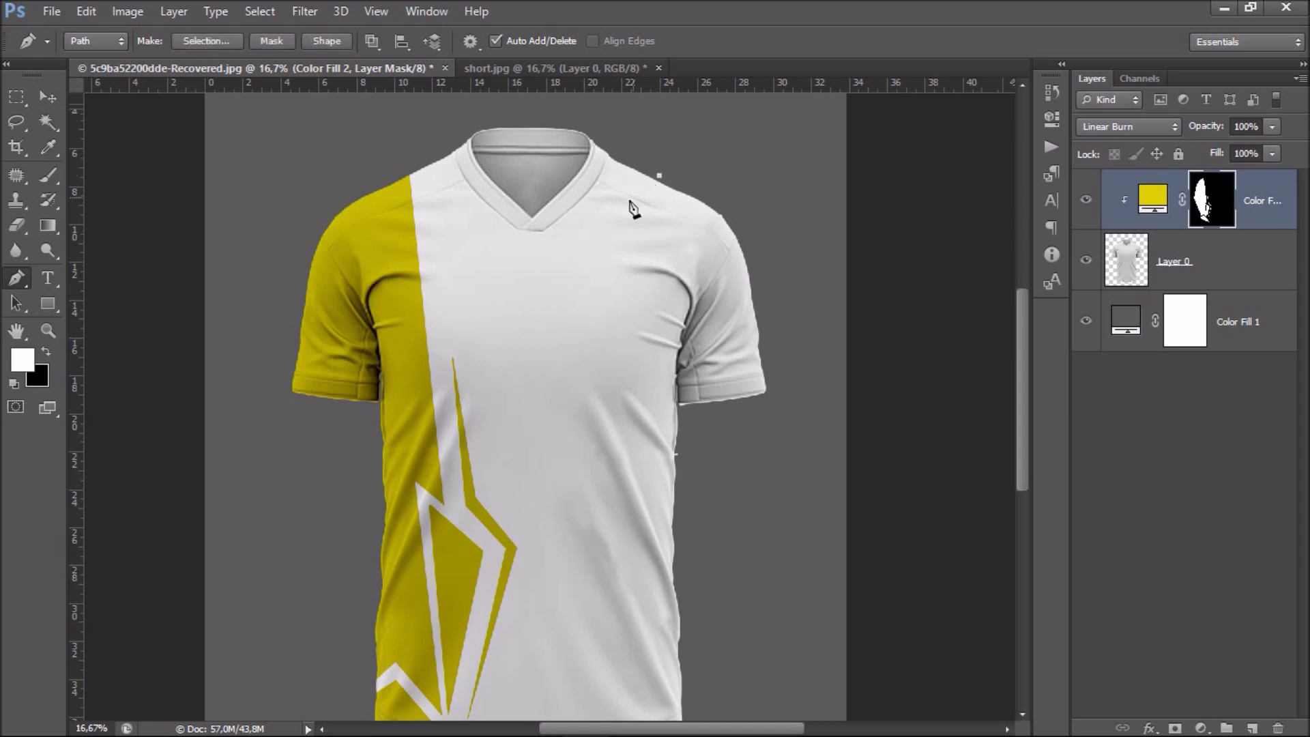
click(575, 275)
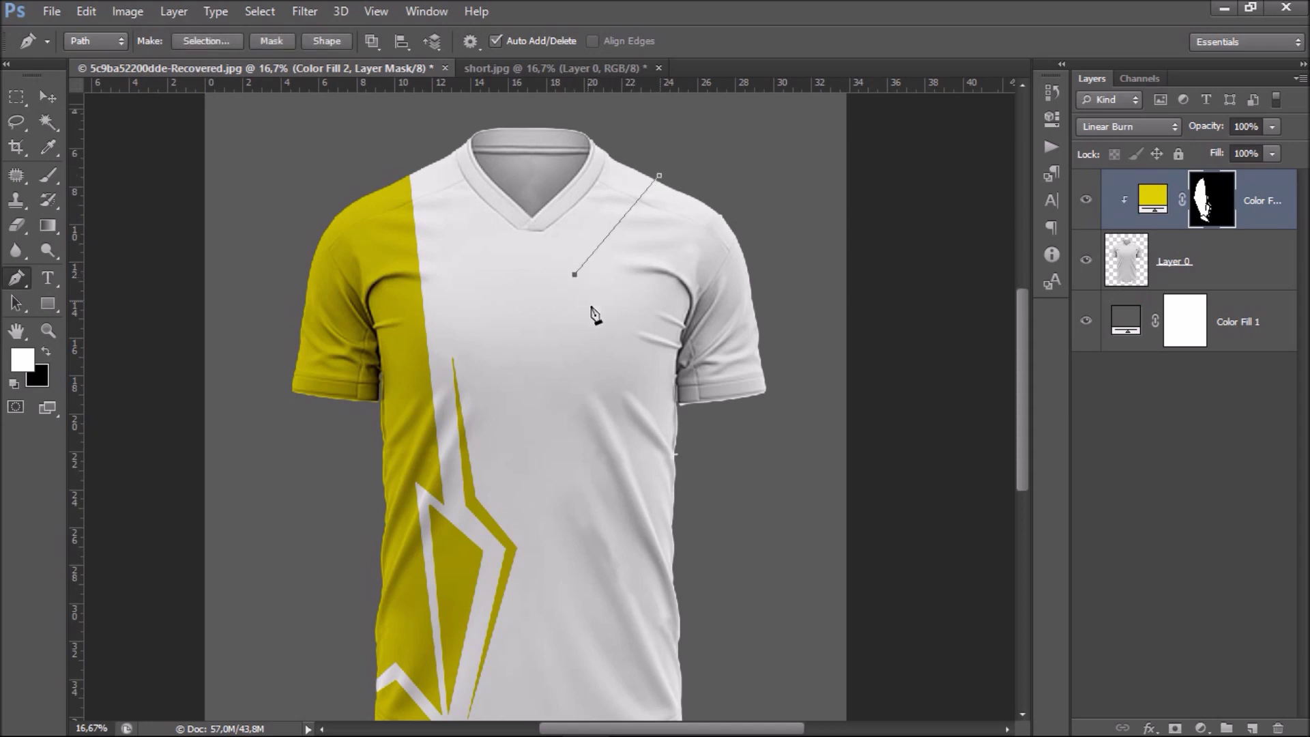
click(698, 466)
key(ctrl+plus)
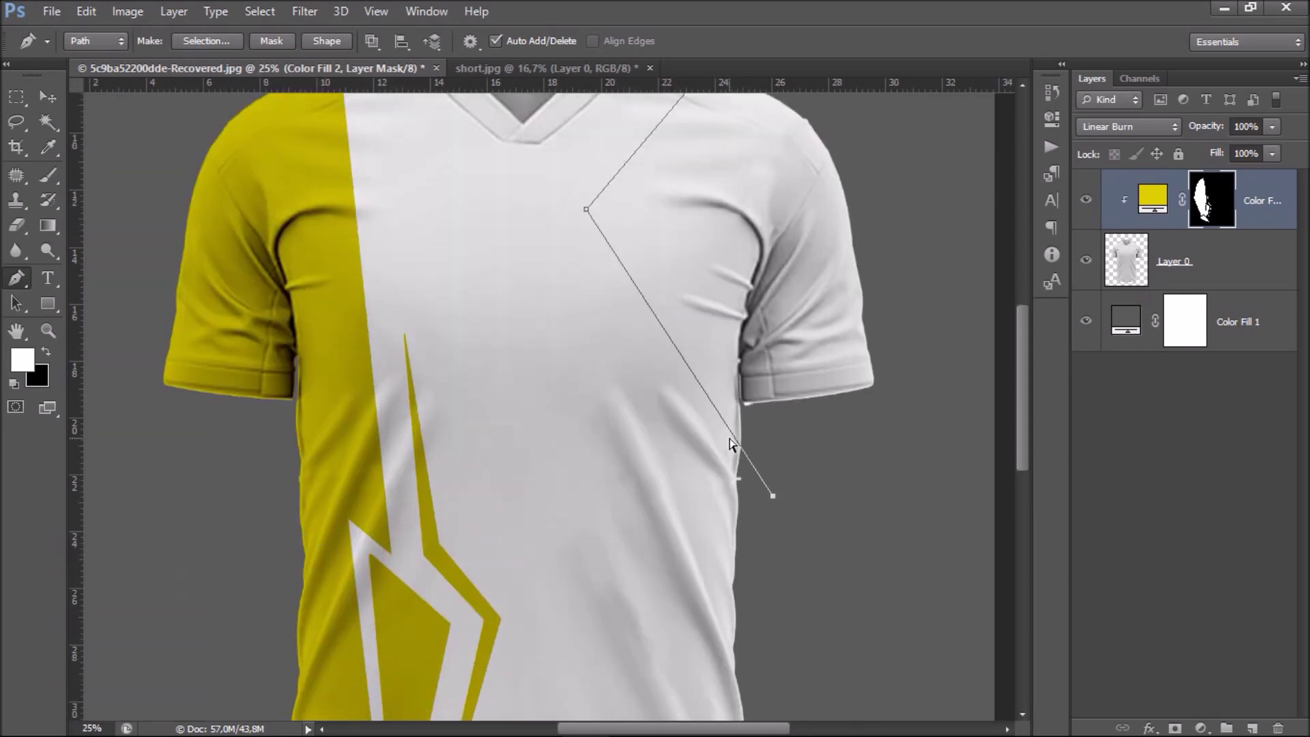
drag(773, 496, 782, 473)
click(606, 209)
drag(625, 217, 648, 322)
key(ctrl+z)
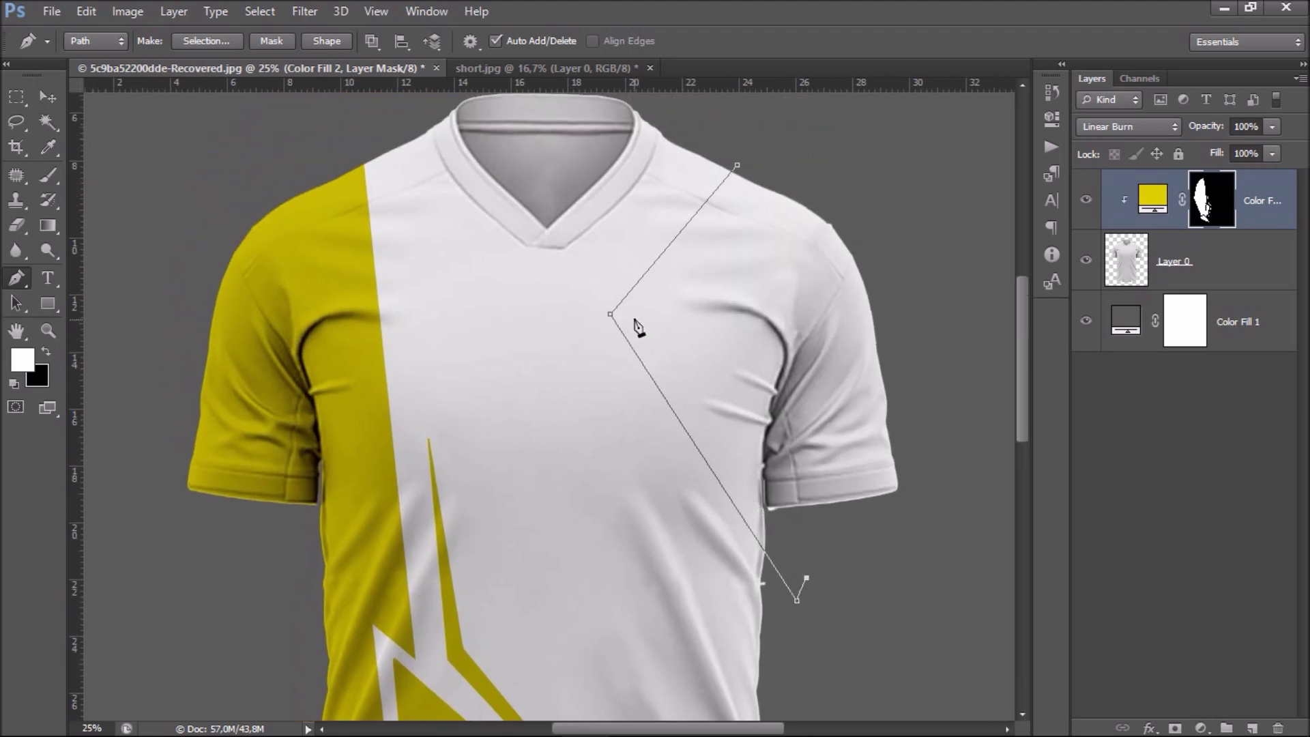
click(629, 314)
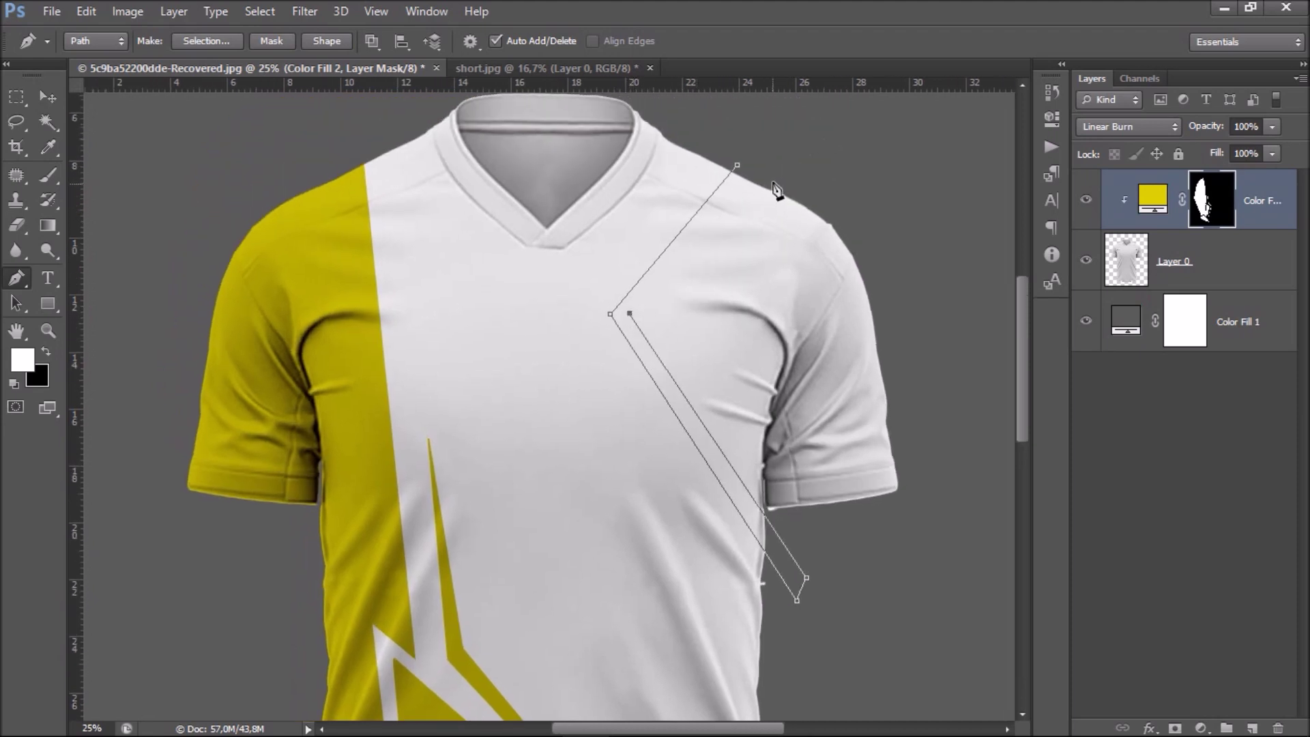
click(763, 171)
drag(762, 170, 759, 162)
Select the chevron path, brush it yellow on the mask, deselect, and toggle the layer to compare.
right_click(644, 351)
click(708, 387)
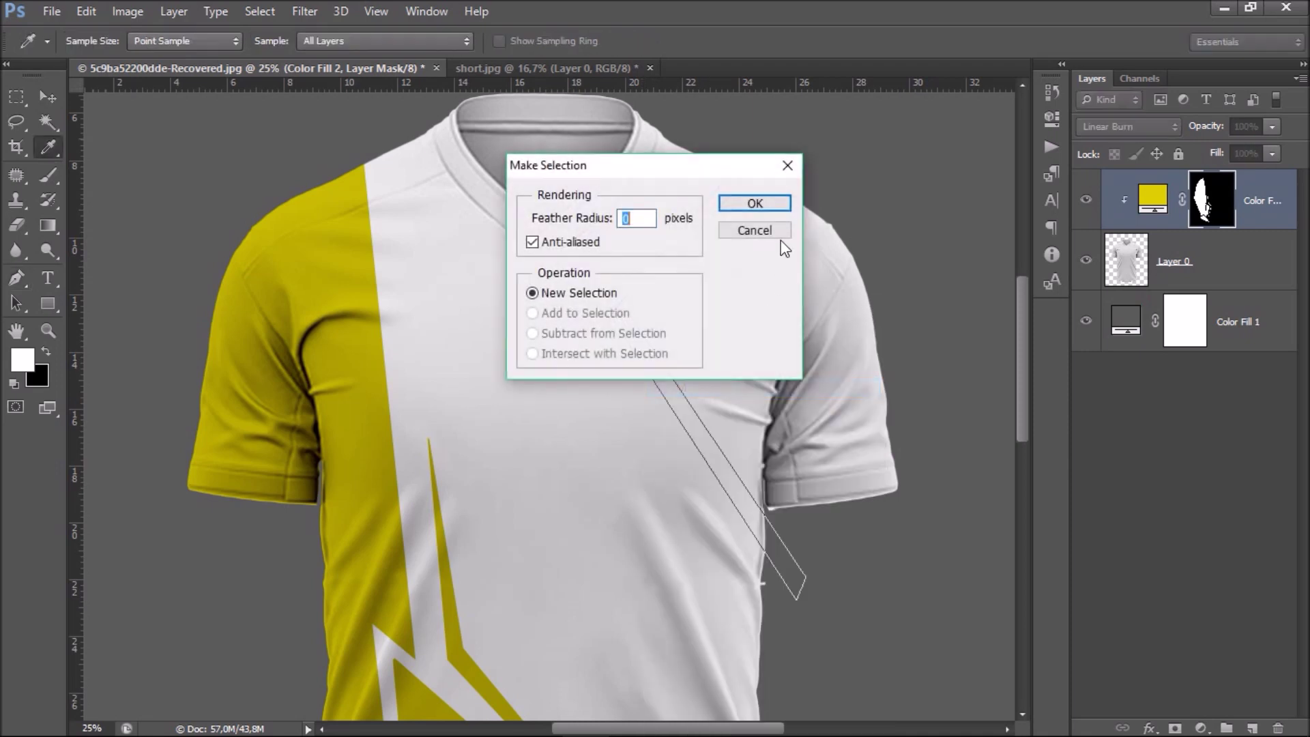
click(776, 203)
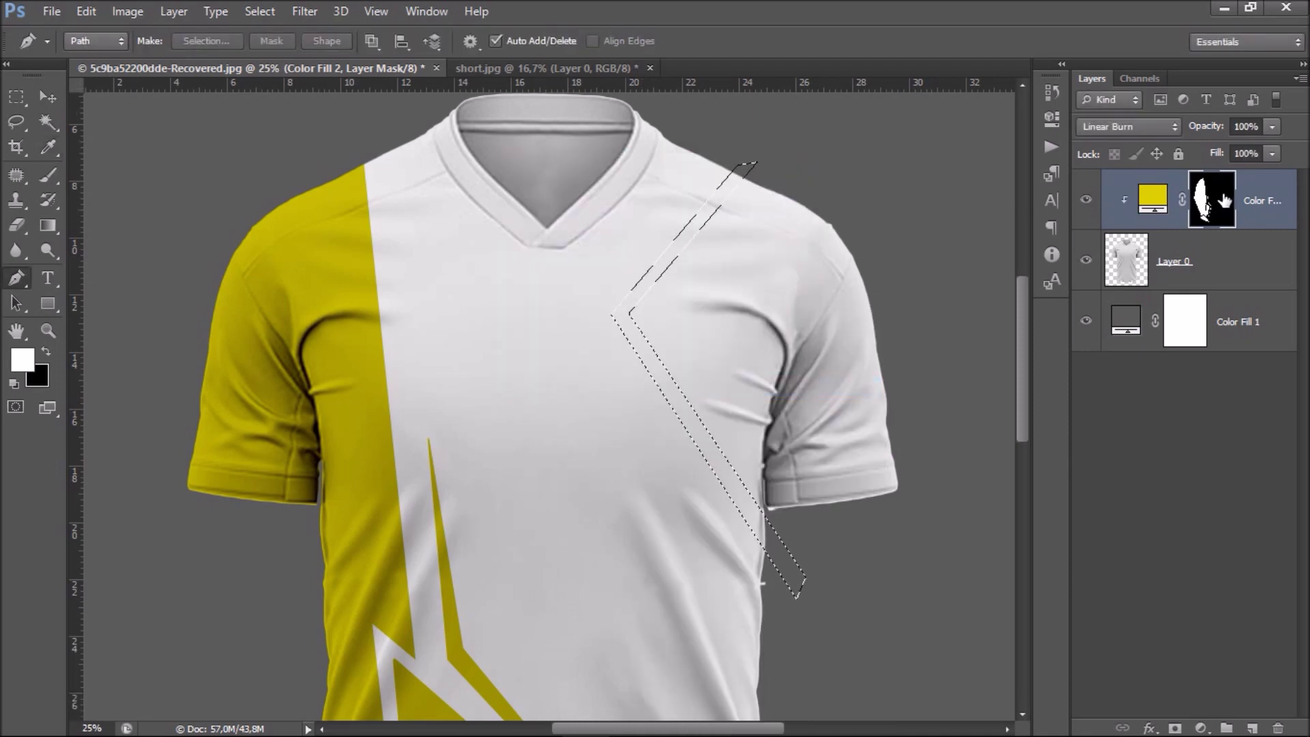
click(55, 180)
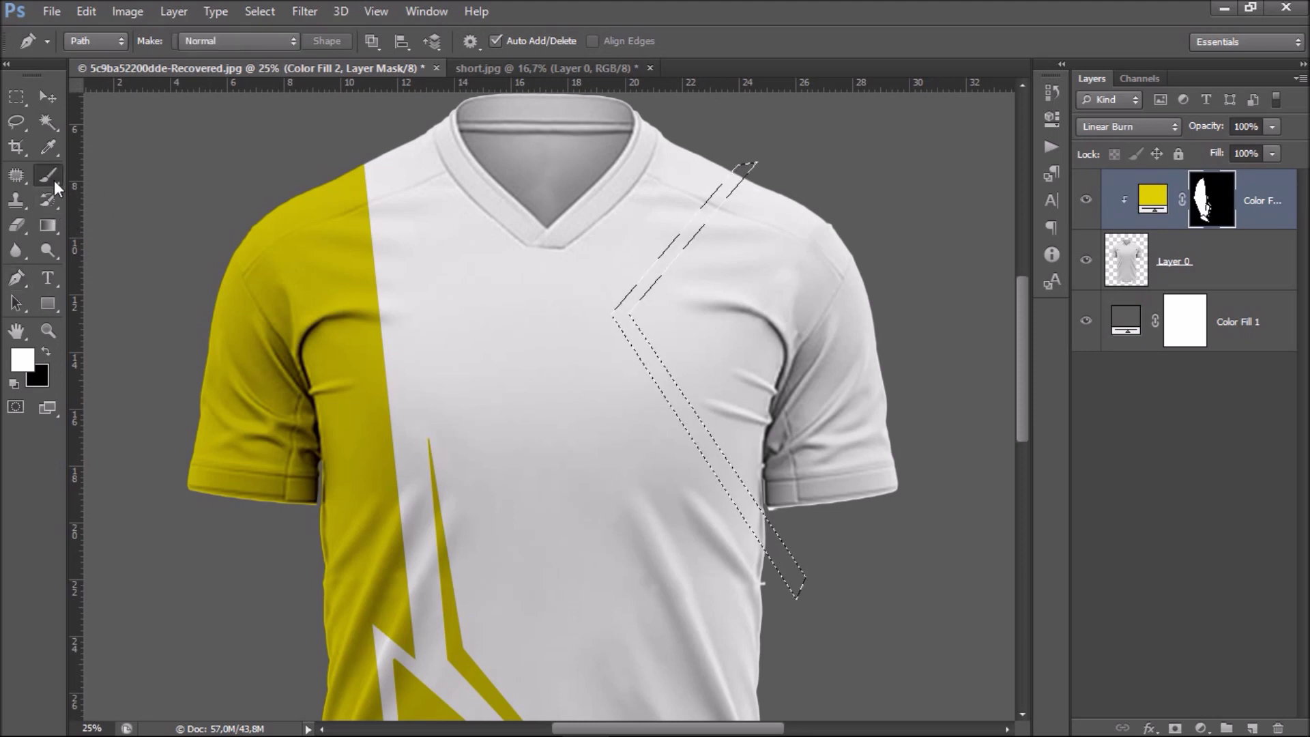
mouse_move(761, 543)
mouse_down()
mouse_move(612, 343)
mouse_move(734, 167)
mouse_up()
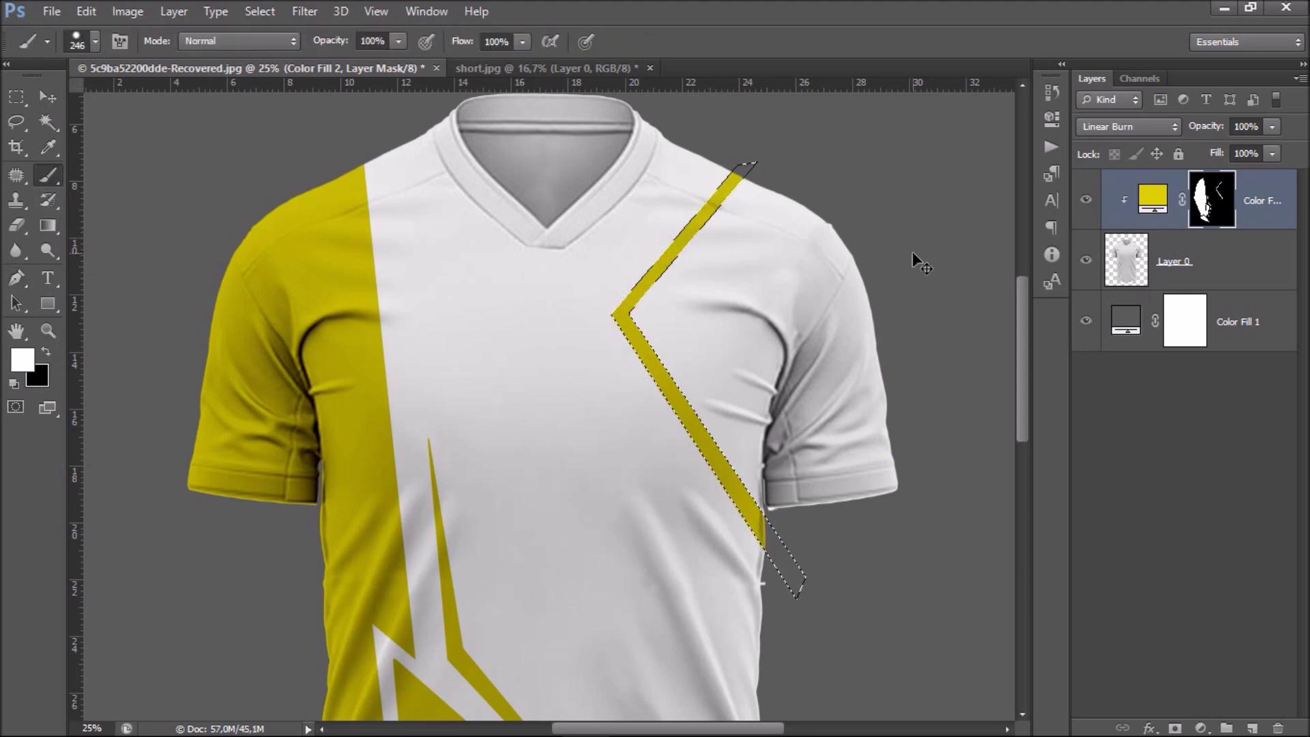
key(ctrl+d)
key(ctrl+minus)
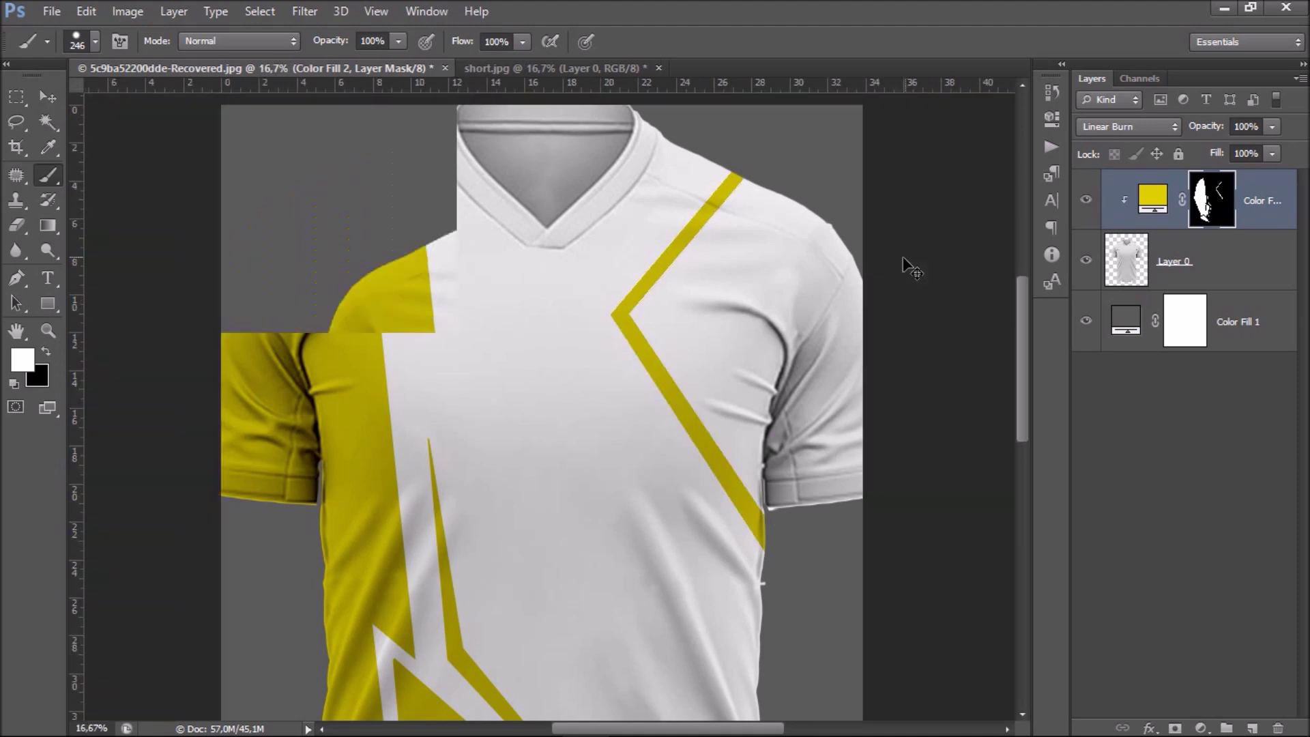
key(ctrl+minus)
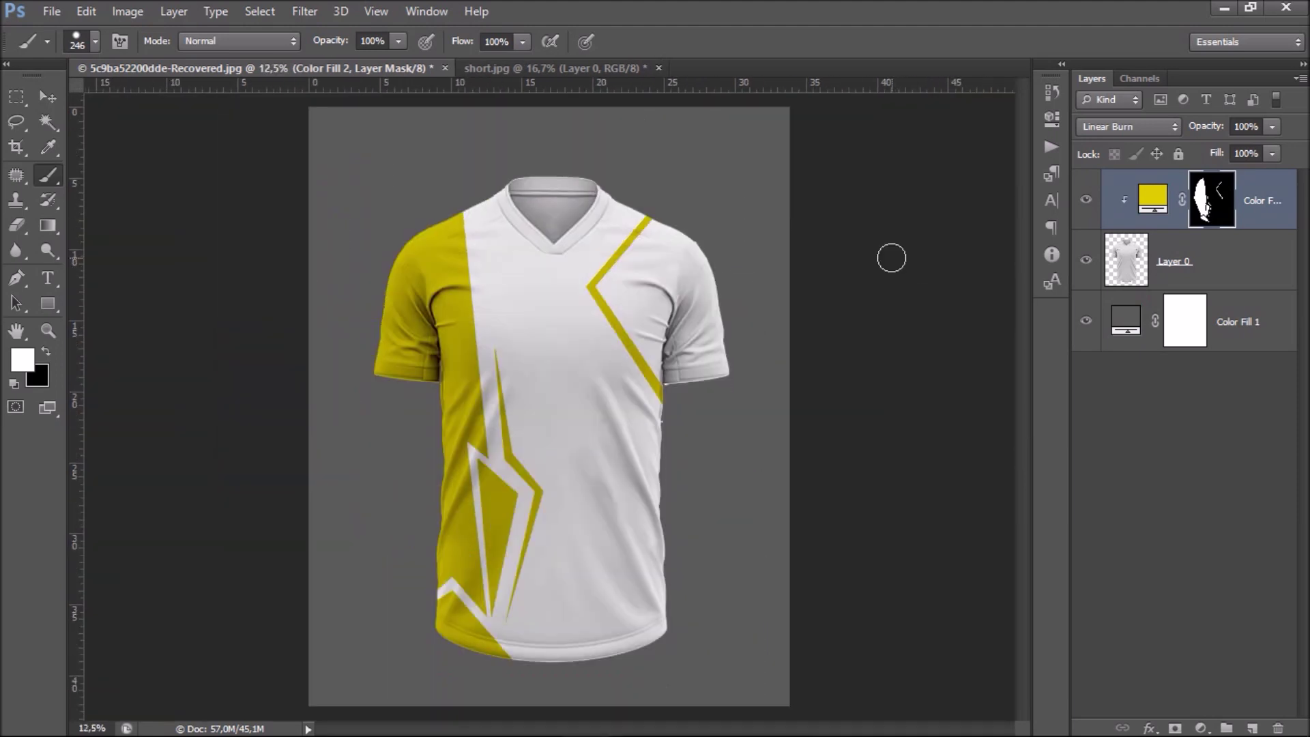
click(1085, 199)
Select Layer 0 and load the shirt outline as a selection.
click(1125, 259)
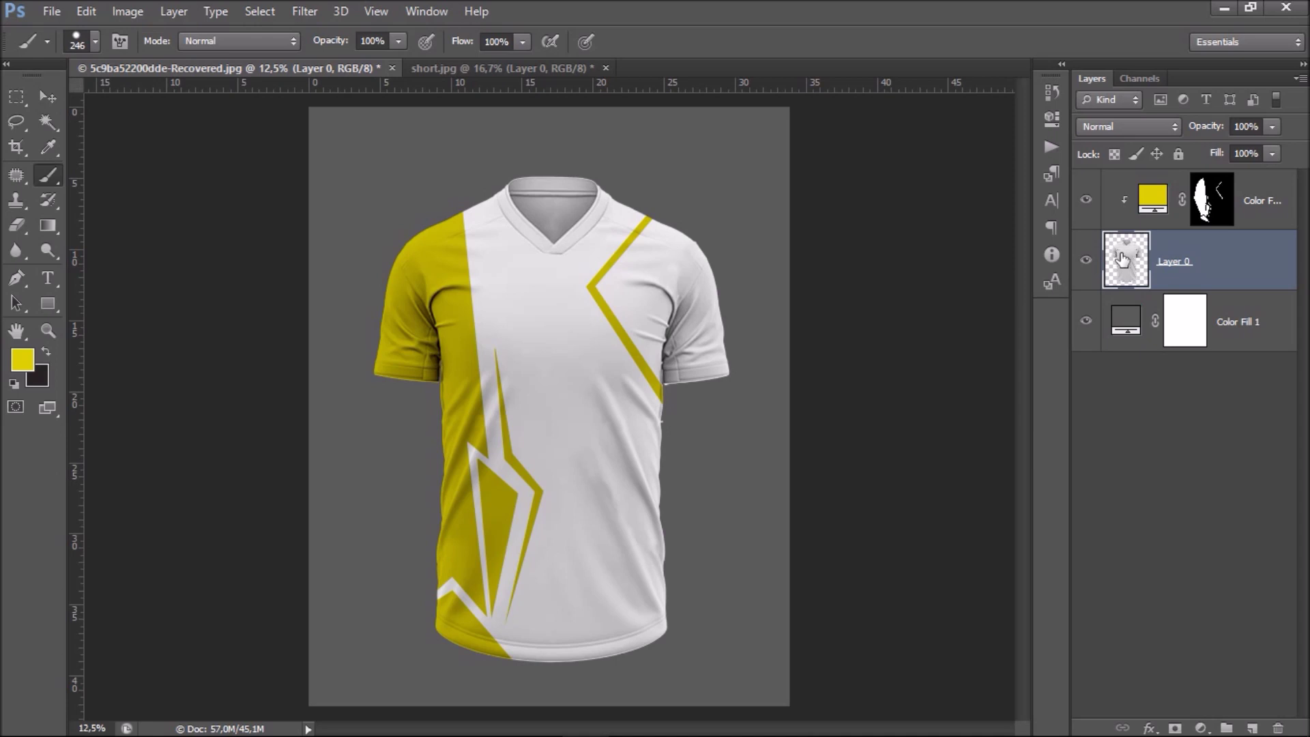
right_click(1194, 252)
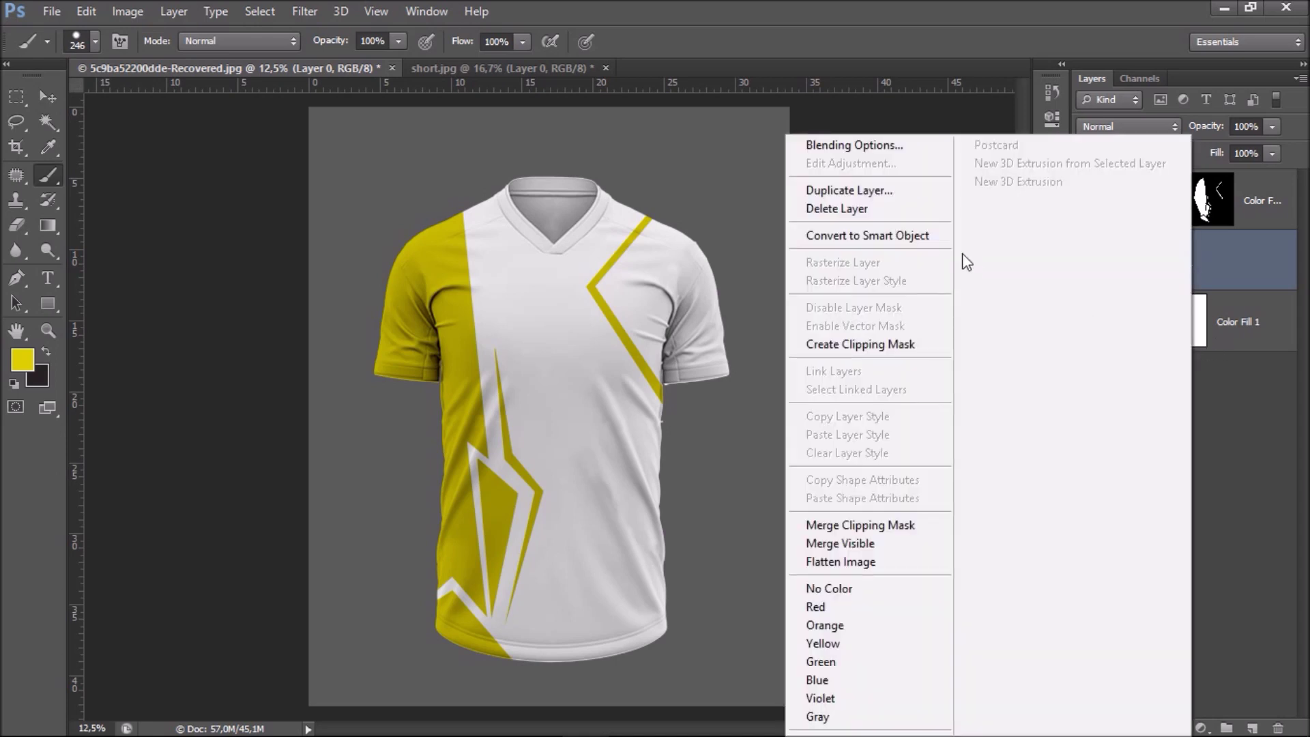
click(898, 107)
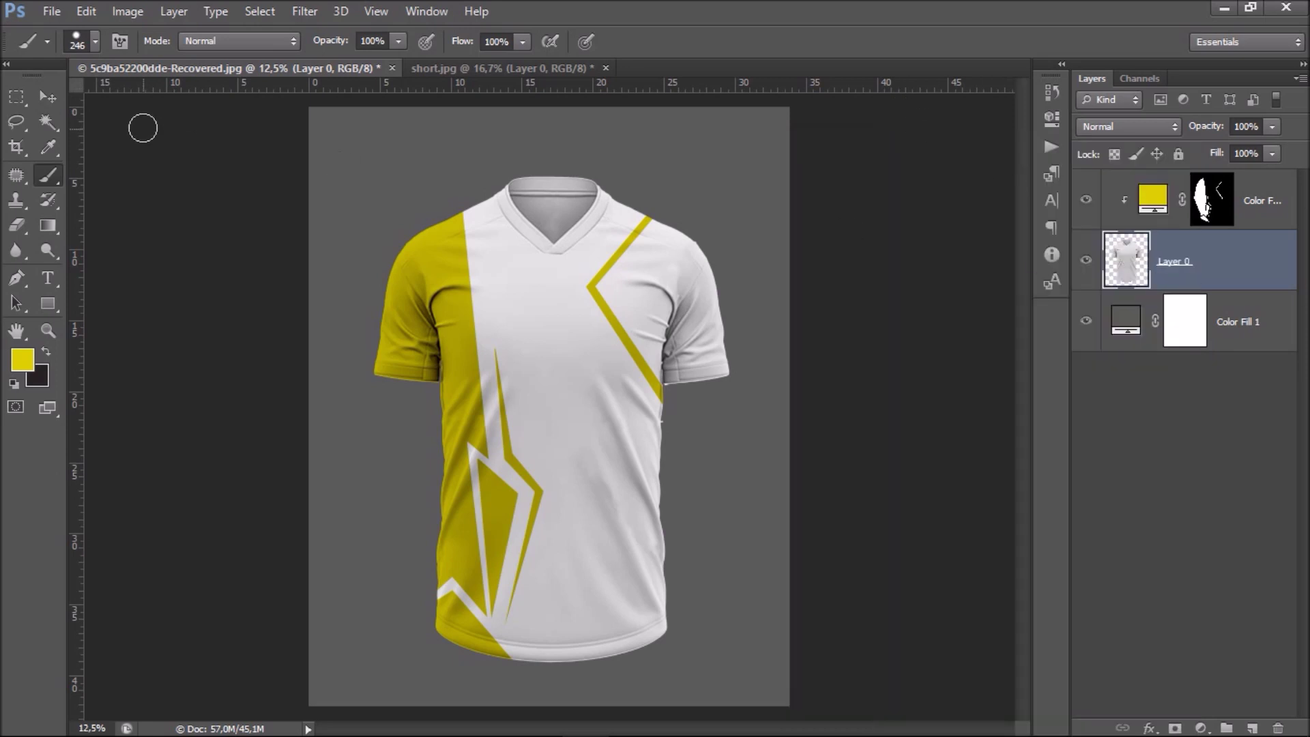
click(51, 97)
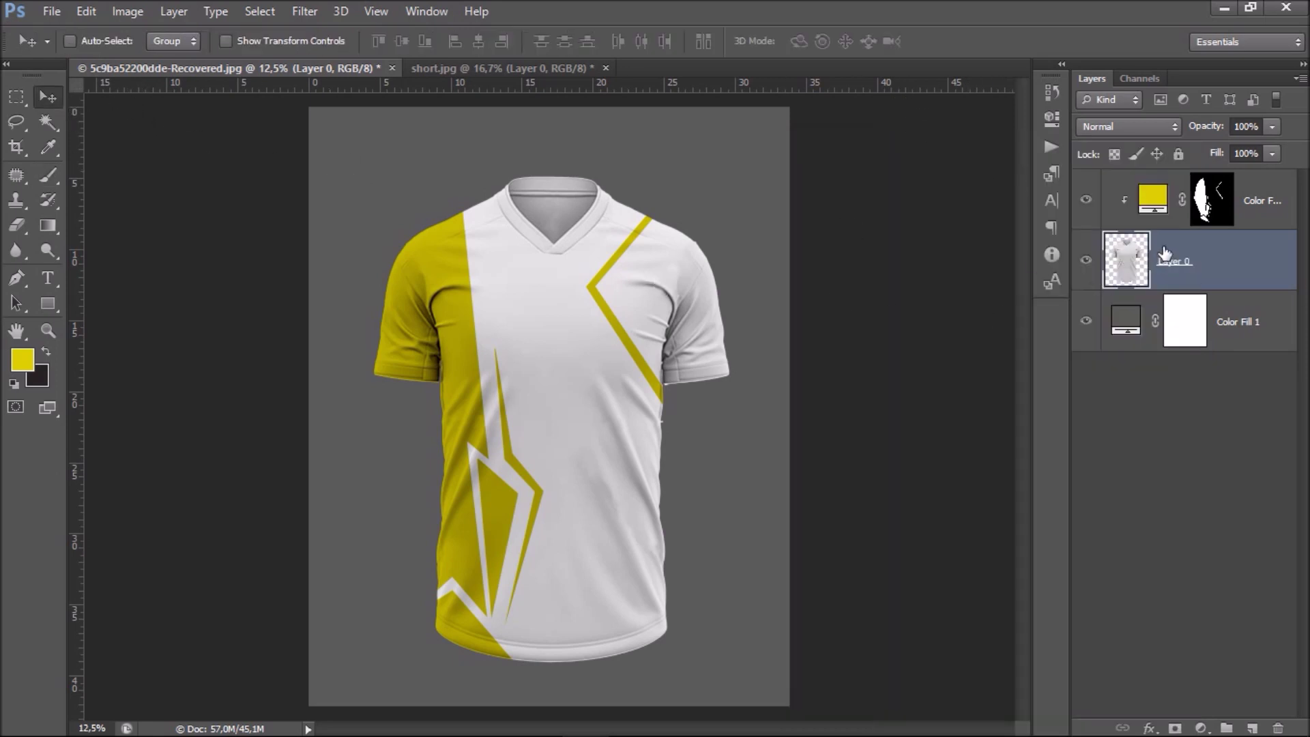
ctrl+click(1129, 263)
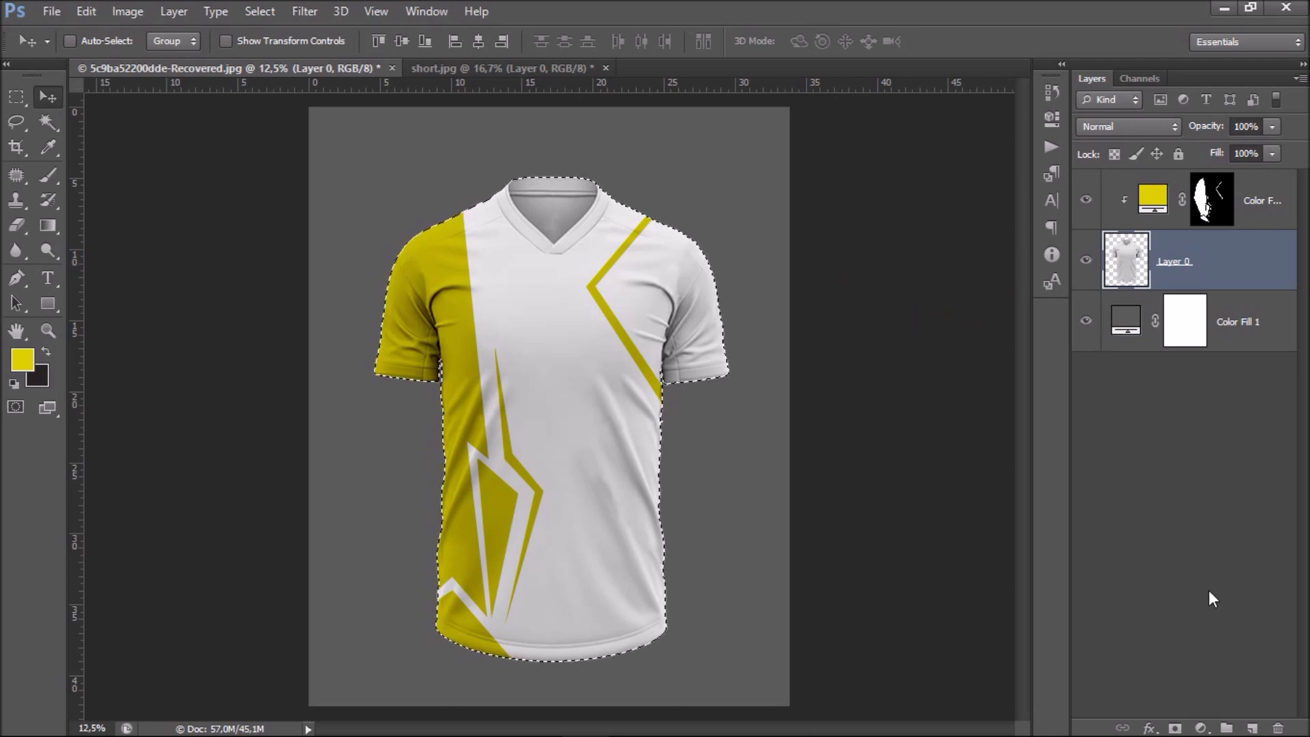
Add a dark grey (3e3e3e) Solid Color fill over the shirt, blended as Linear Burn.
click(1200, 727)
click(1153, 312)
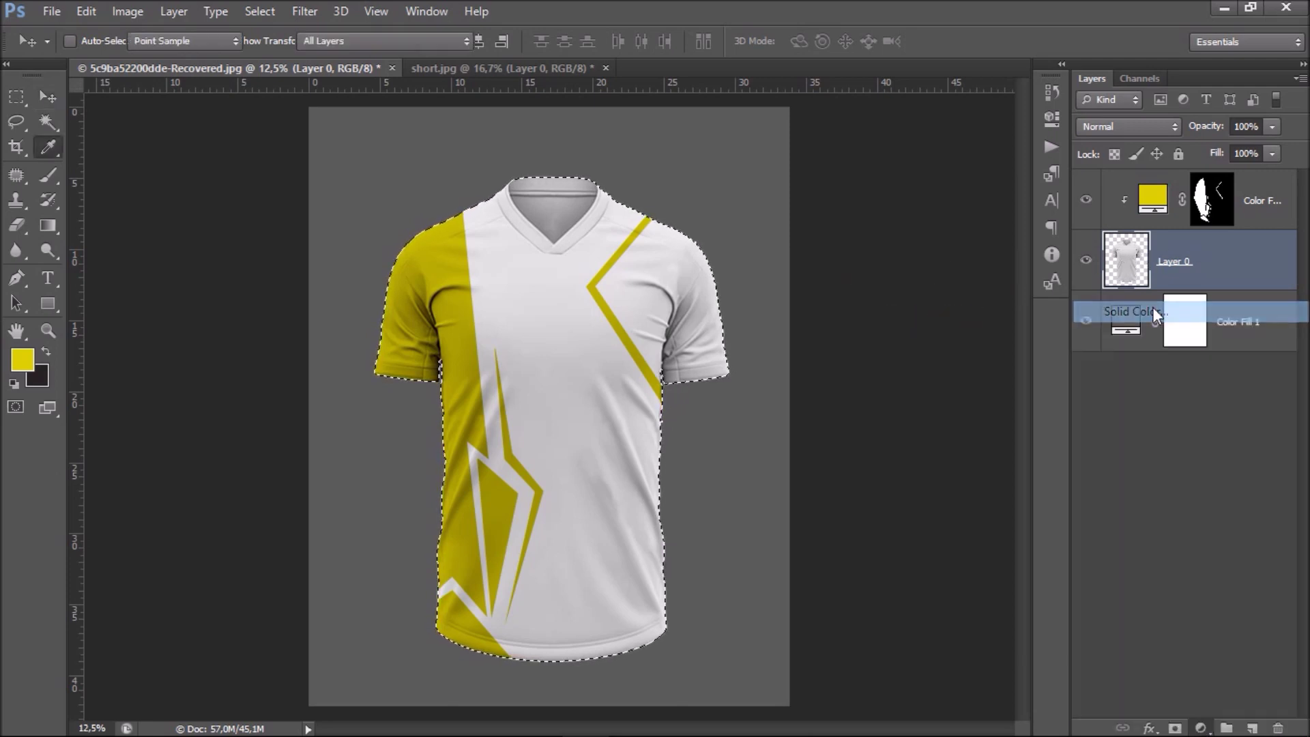
drag(523, 342, 473, 362)
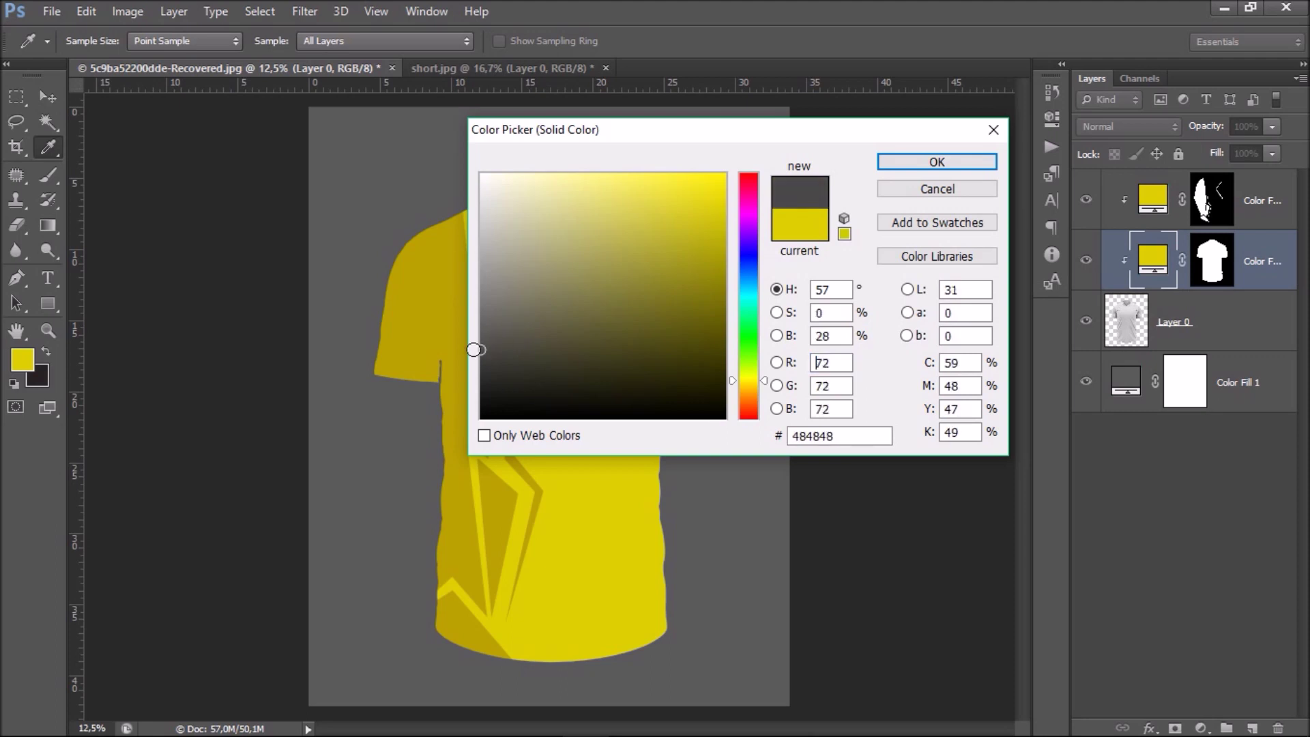
click(907, 161)
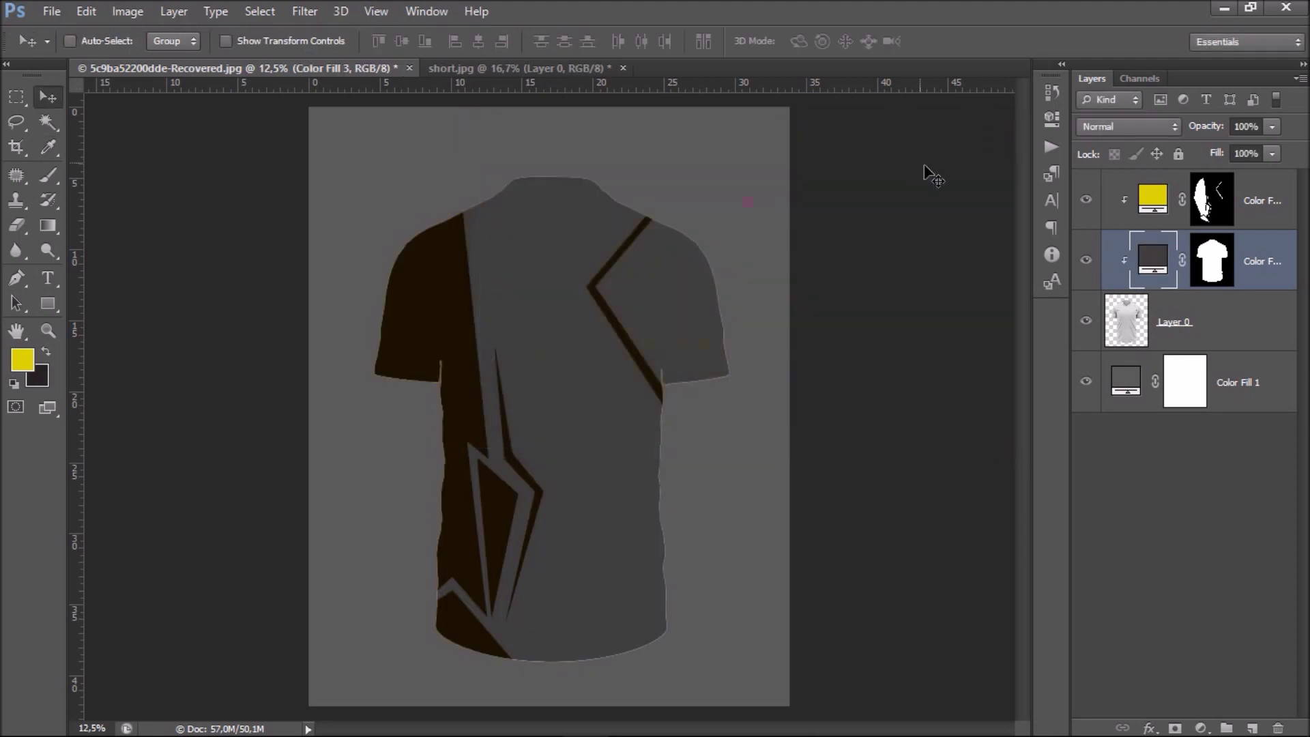
right_click(1256, 256)
click(1282, 440)
click(1128, 126)
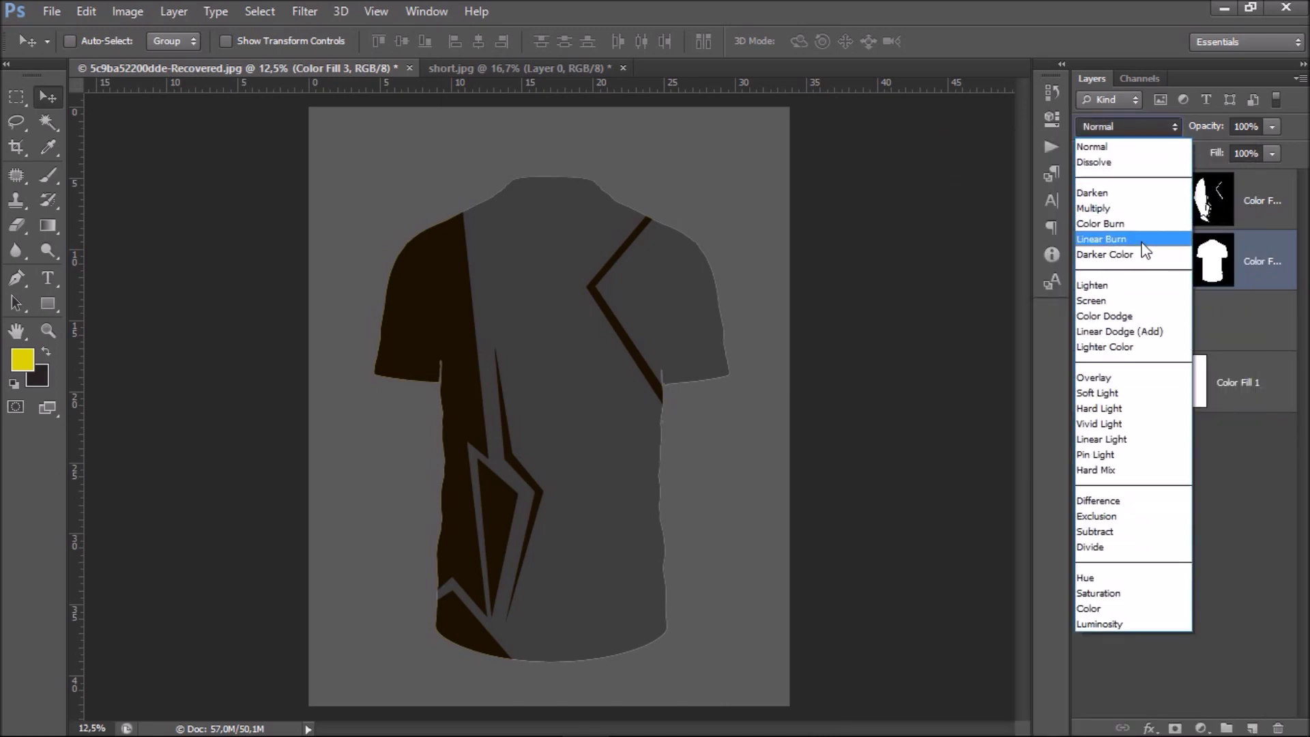
click(1144, 239)
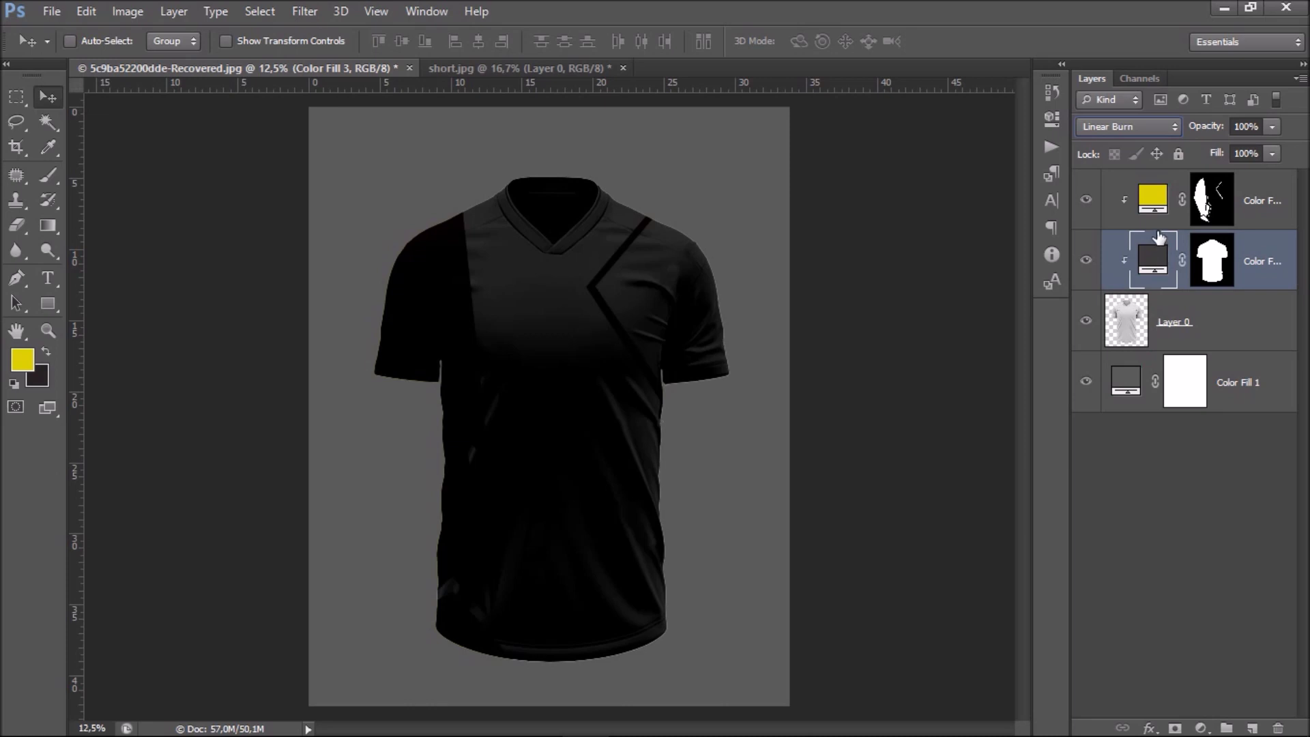
Paint black on the dark fill's mask over the yellow panels and stripes, then deselect.
ctrl+click(1212, 205)
click(1211, 259)
key(b)
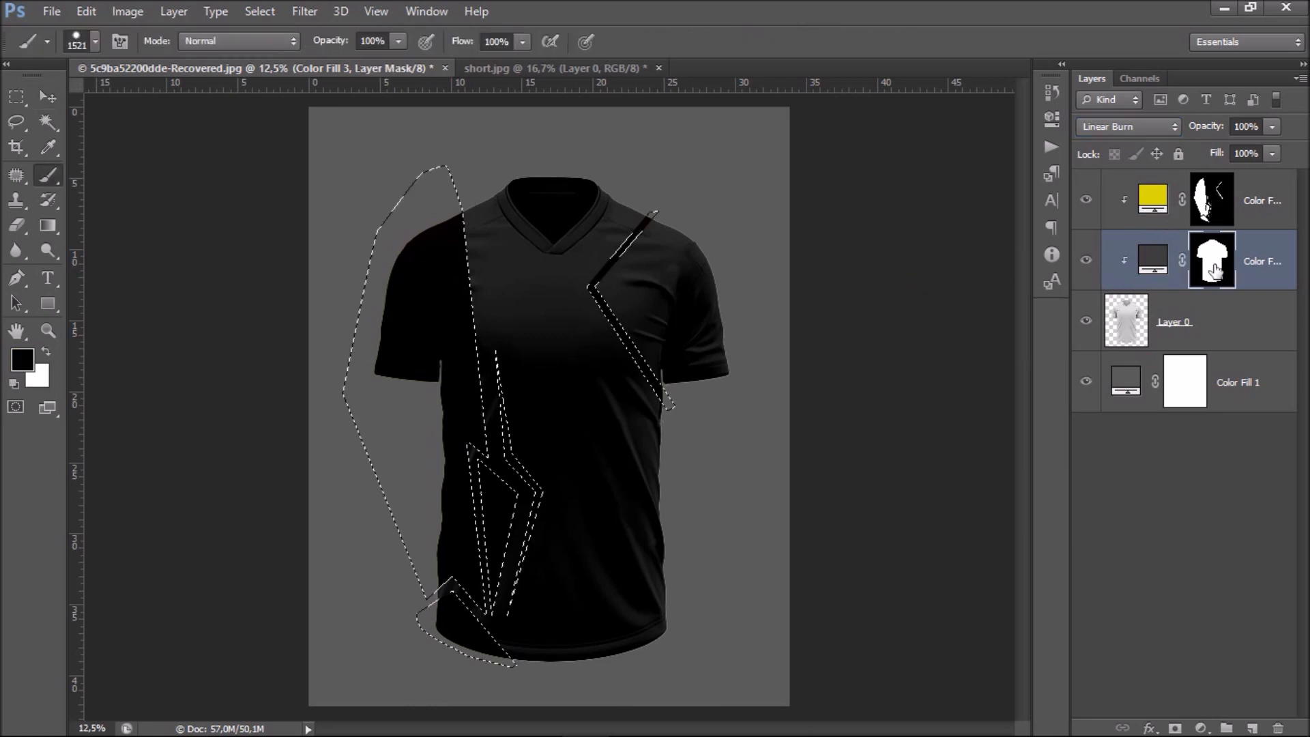
drag(437, 307, 368, 196)
mouse_move(471, 423)
mouse_down()
mouse_move(477, 518)
mouse_move(458, 628)
mouse_up()
drag(662, 389, 641, 225)
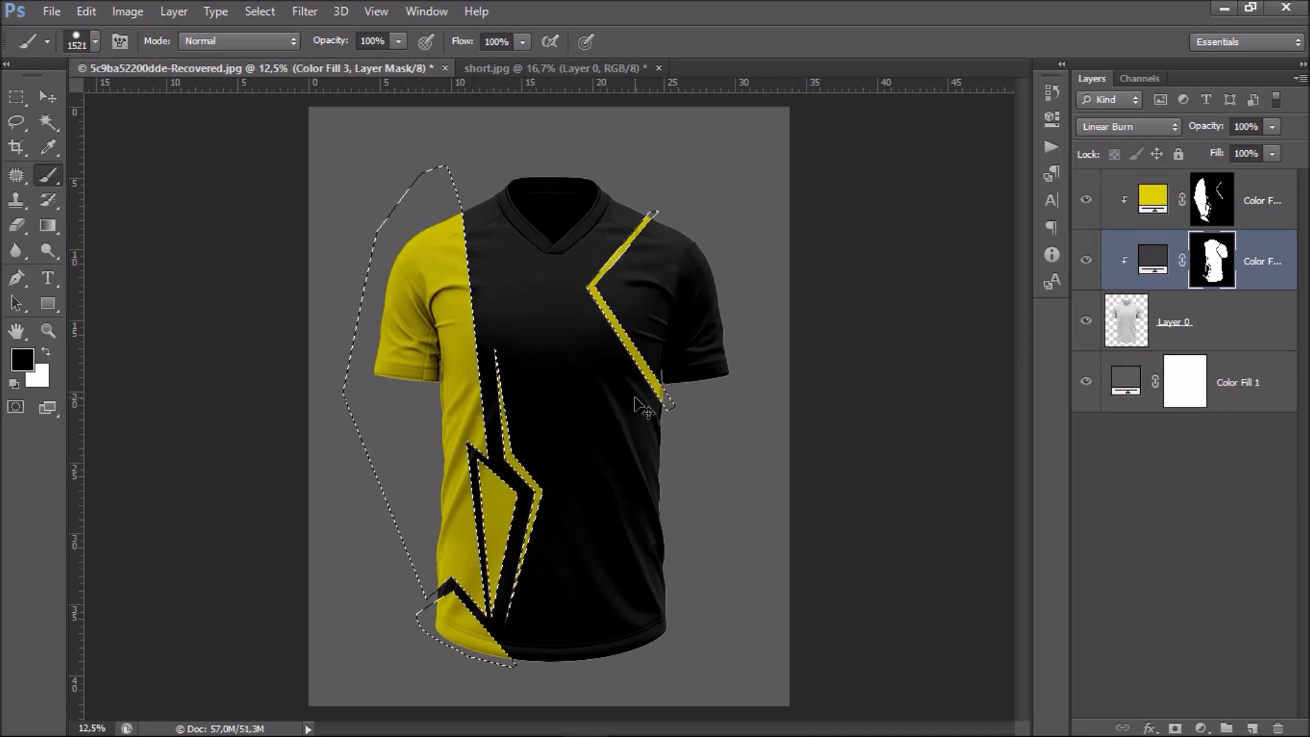
key(ctrl+d)
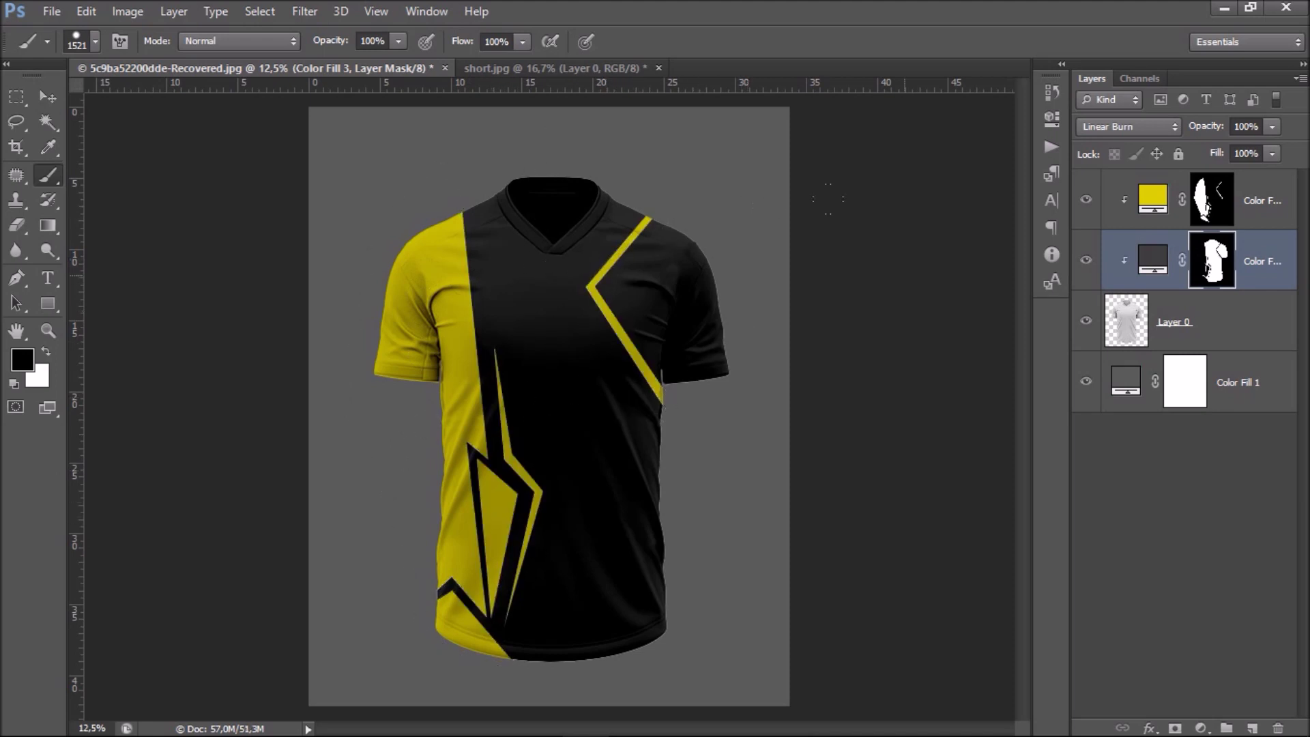
Zoom in on the collar and hide the dark fill layer to compare with white.
click(49, 101)
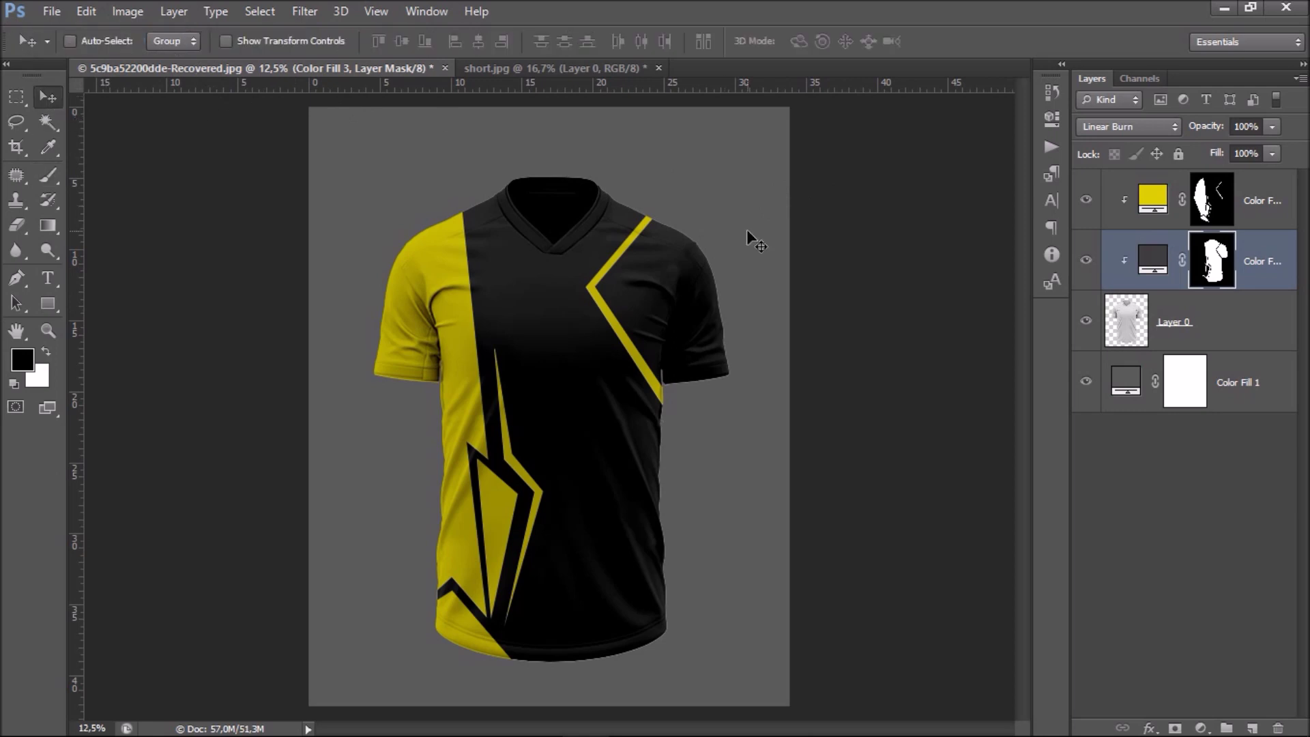
key(ctrl+minus)
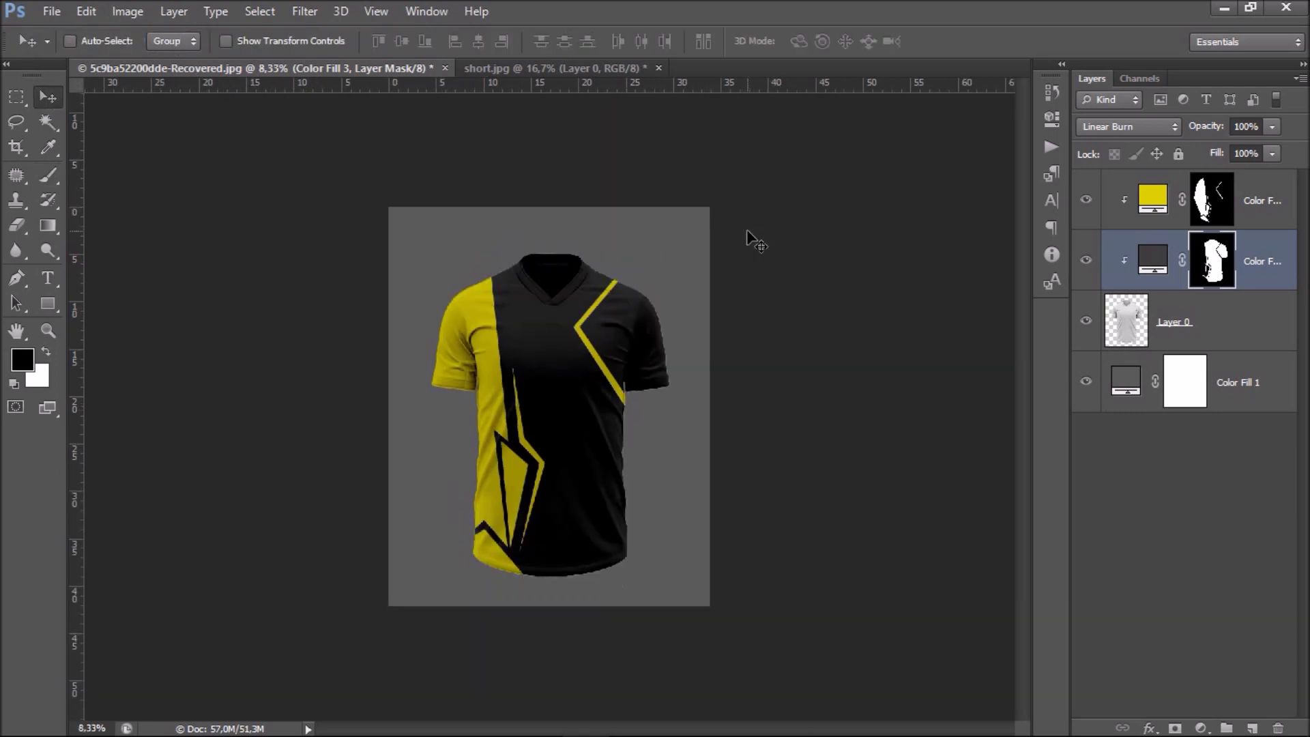
key(ctrl+plus)
key(ctrl+plus)
key(ctrl+plus)
drag(706, 301, 719, 459)
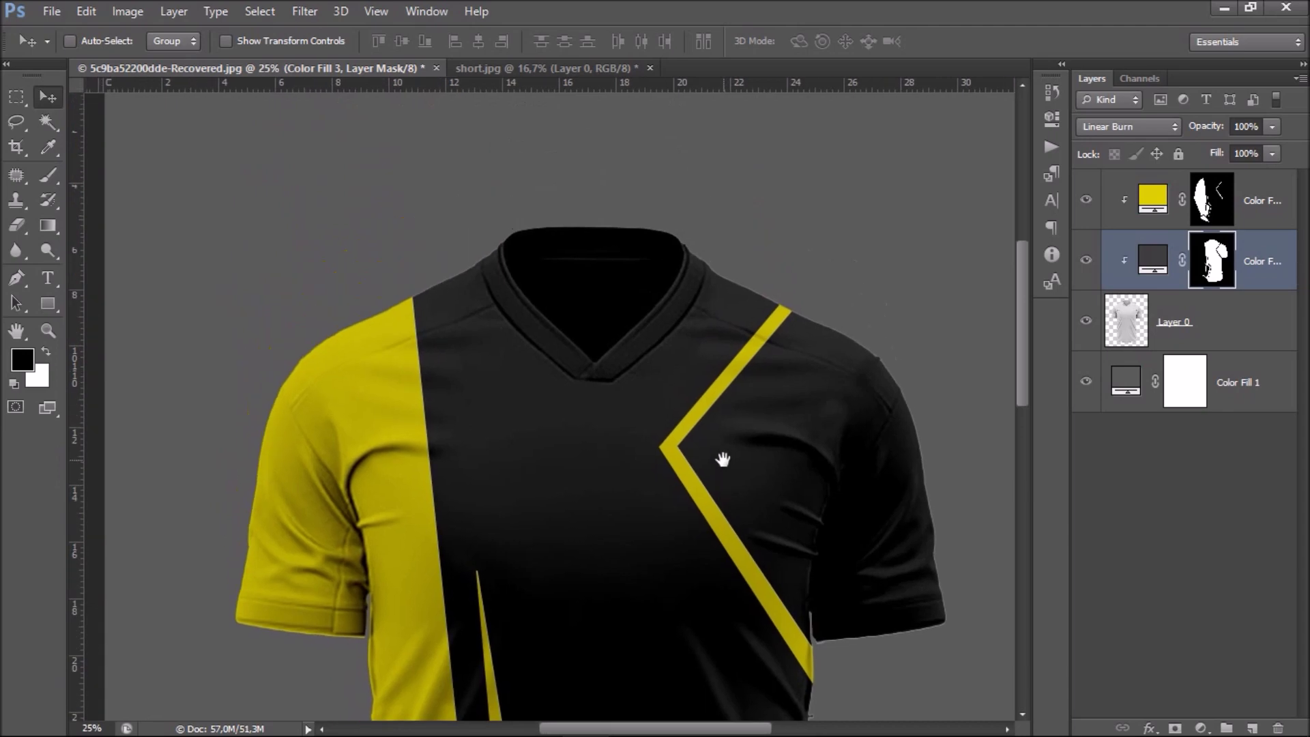
key(ctrl+plus)
key(ctrl+plus)
mouse_move(798, 342)
mouse_down()
mouse_move(727, 426)
mouse_move(751, 462)
mouse_up()
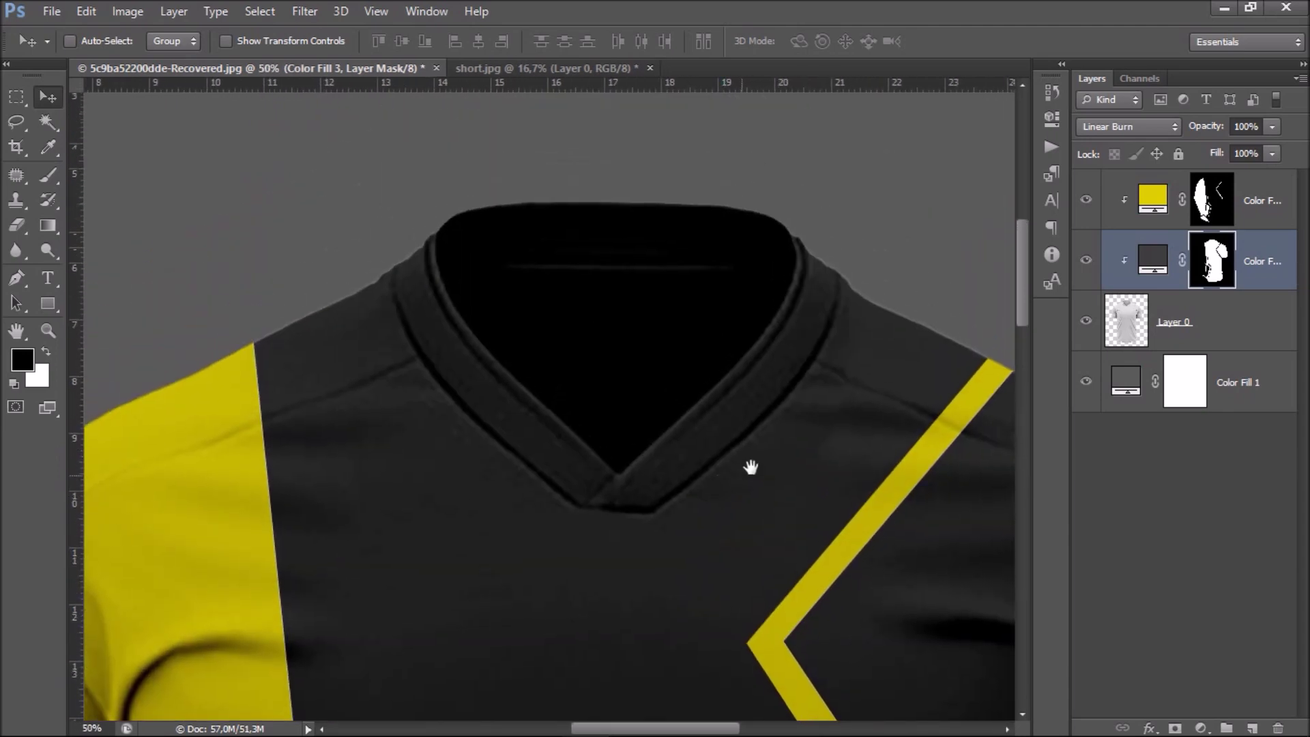
click(1087, 261)
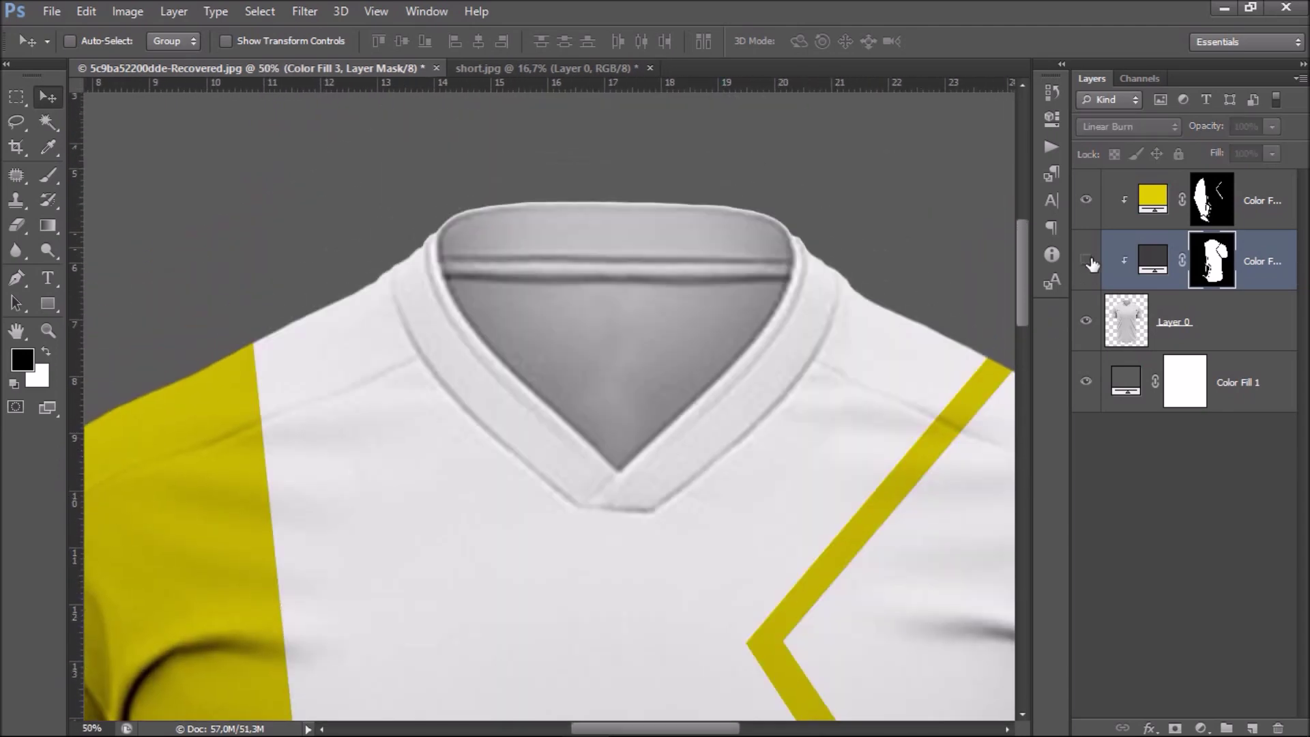
click(17, 285)
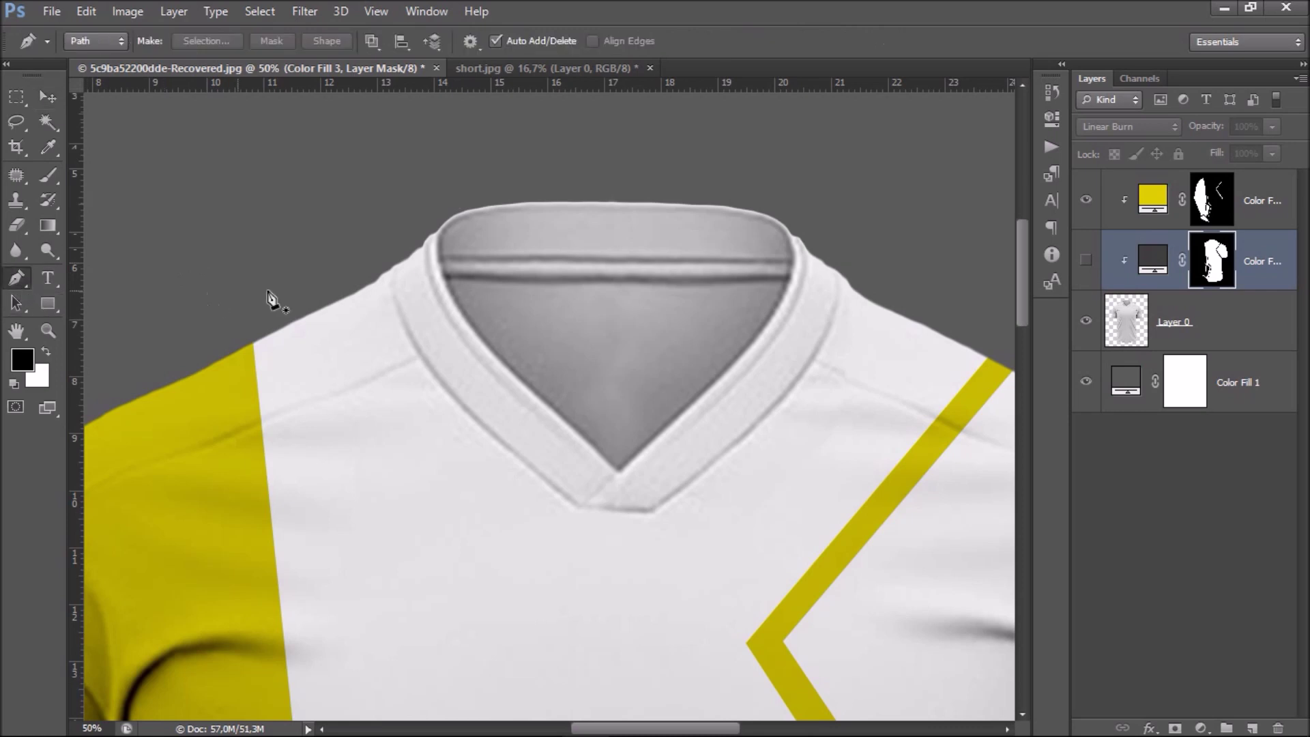
Trace a closed pen path around the inner back of the V-neck collar.
click(445, 278)
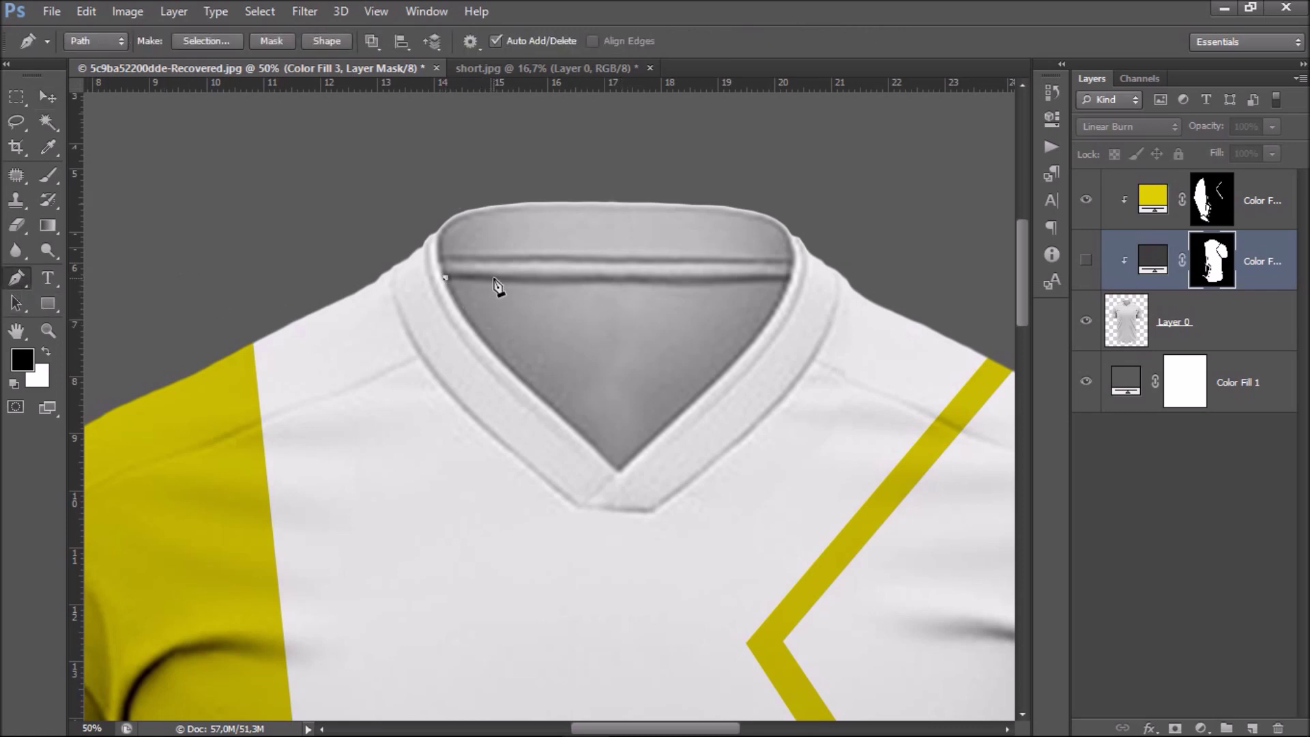
click(550, 284)
click(619, 282)
click(692, 283)
click(741, 281)
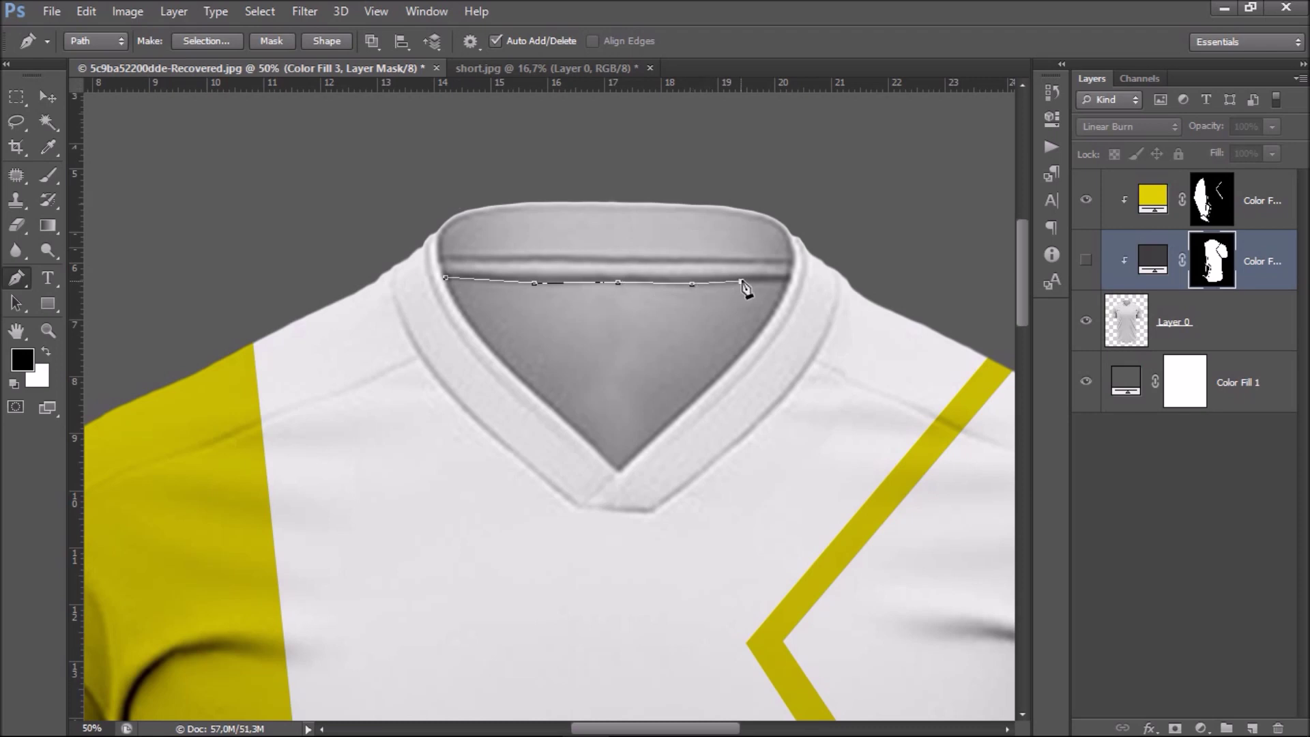
click(776, 280)
click(789, 279)
drag(749, 346, 701, 395)
click(616, 471)
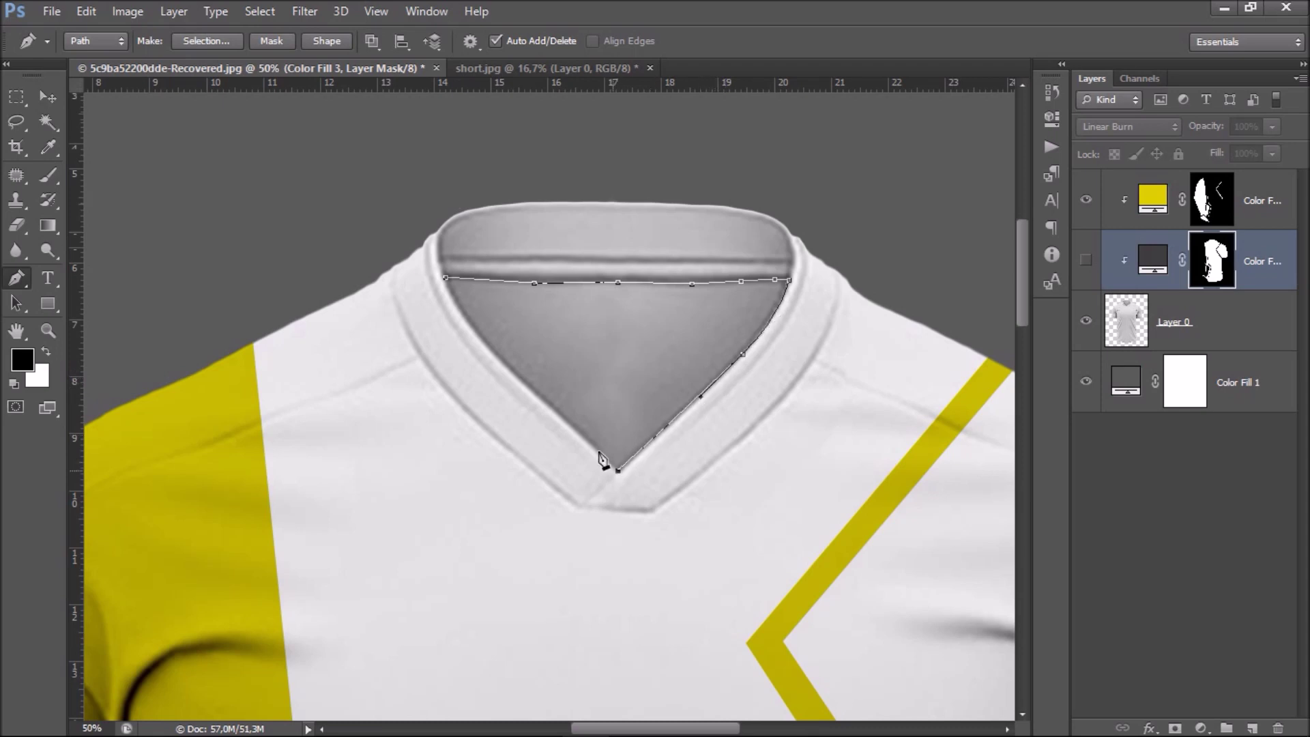
drag(513, 375, 505, 371)
click(446, 278)
Turn the collar path into a selection and show the dark grey fill again.
right_click(509, 317)
click(614, 386)
click(755, 204)
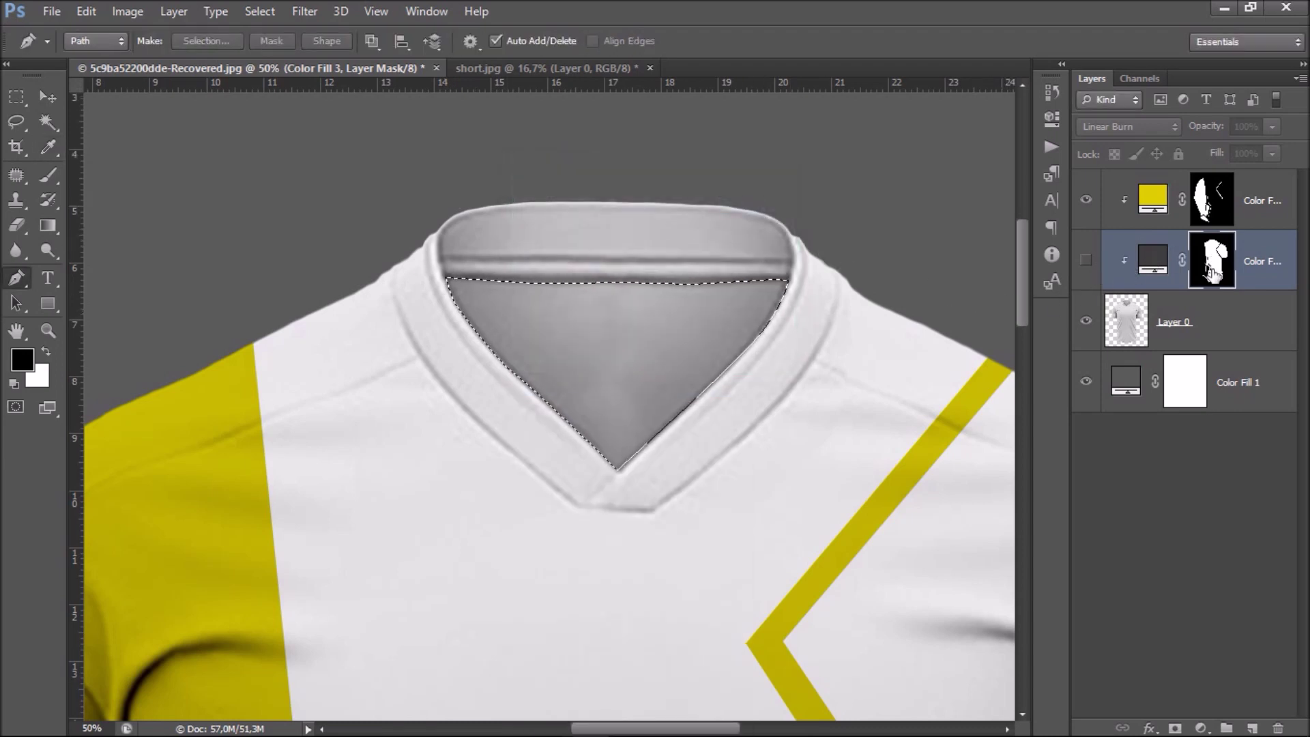
click(1092, 262)
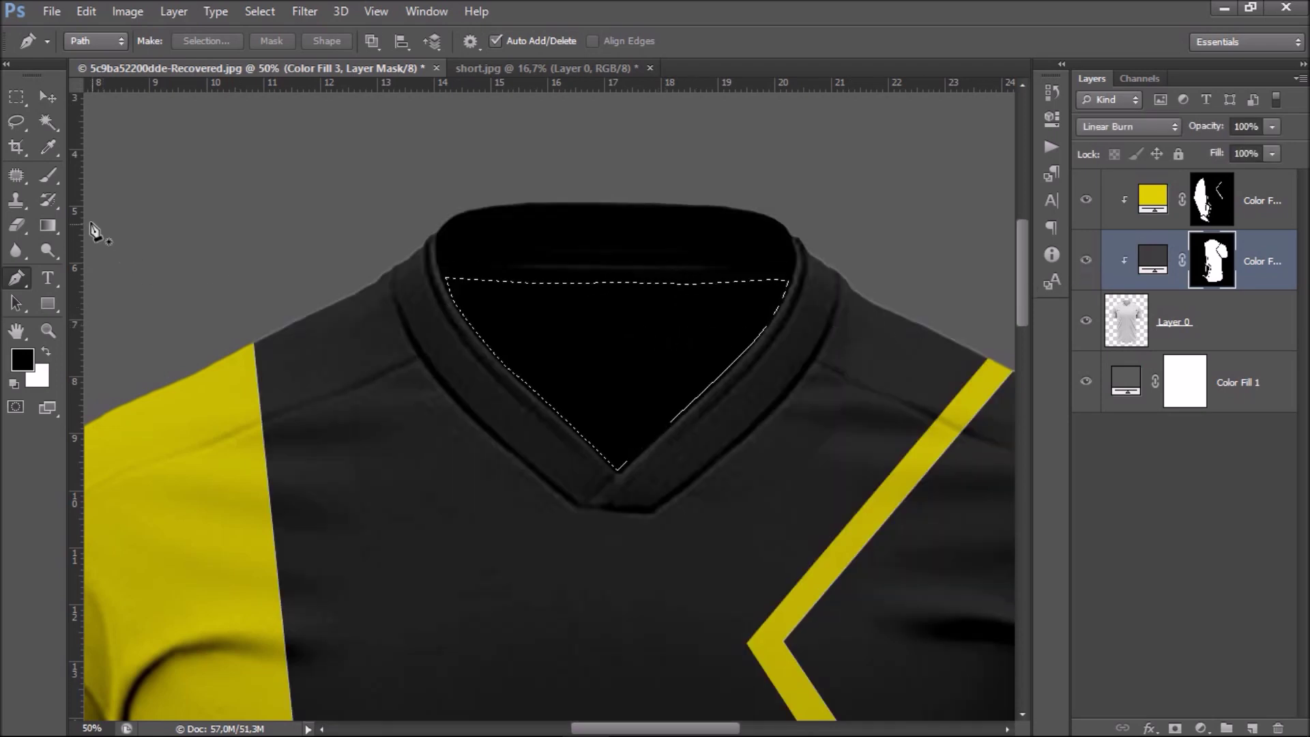
Paint the inner collar light grey with a 182 px brush, deselect, and fit the canvas.
click(48, 174)
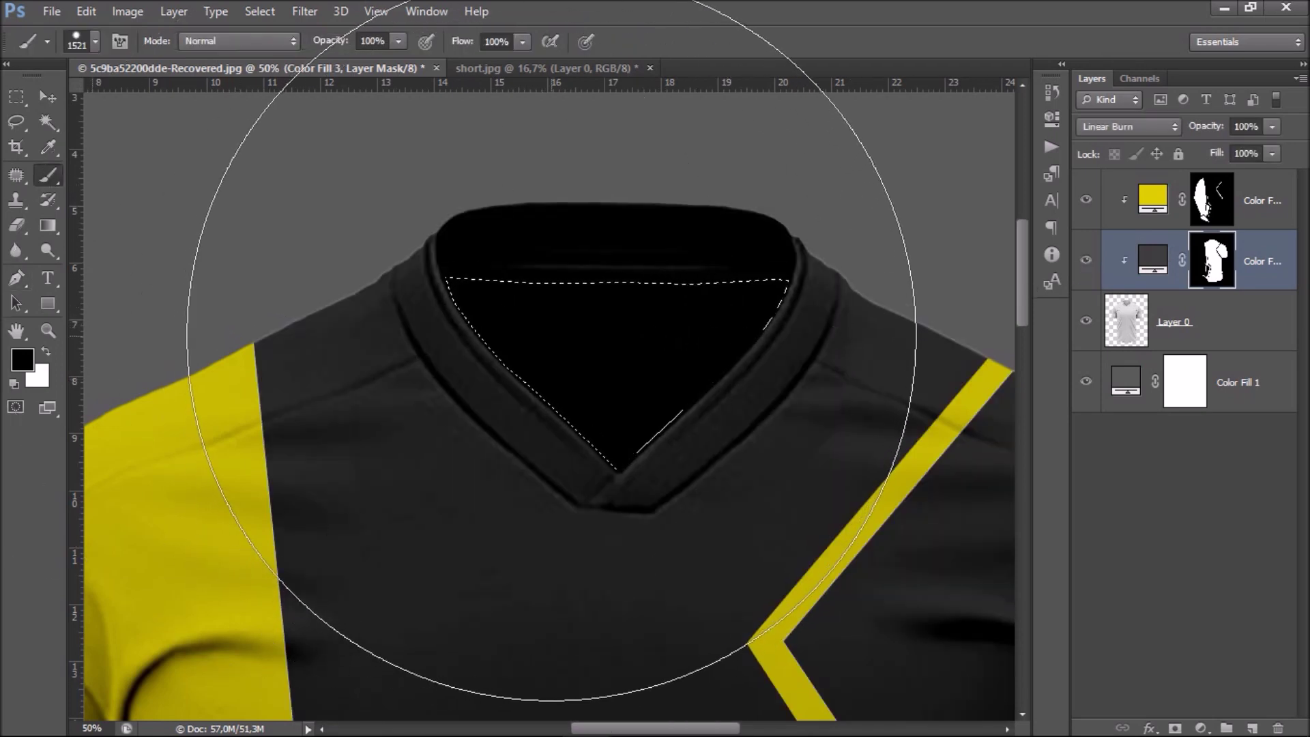
right_click(561, 336)
text(182)
key(Return)
mouse_move(483, 301)
mouse_down()
mouse_move(595, 394)
mouse_move(525, 312)
mouse_up()
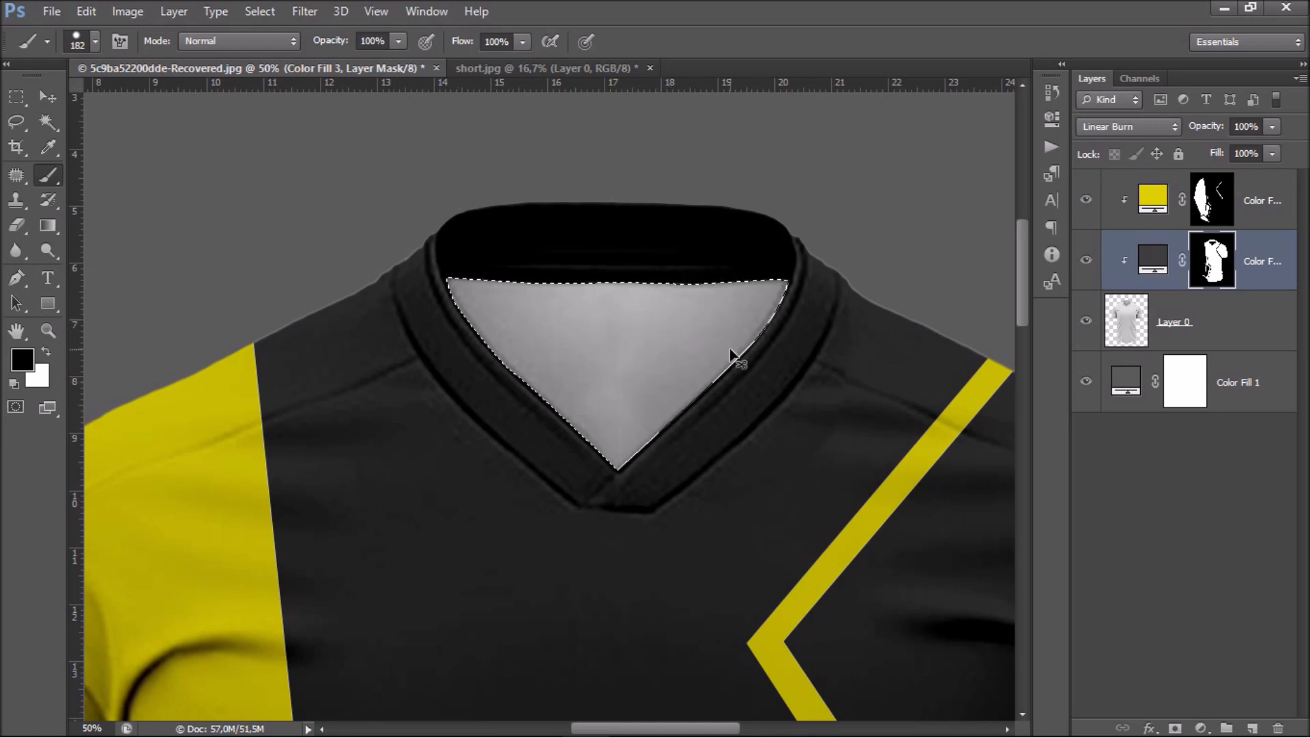
key(ctrl+d)
key(ctrl+minus)
key(ctrl+minus)
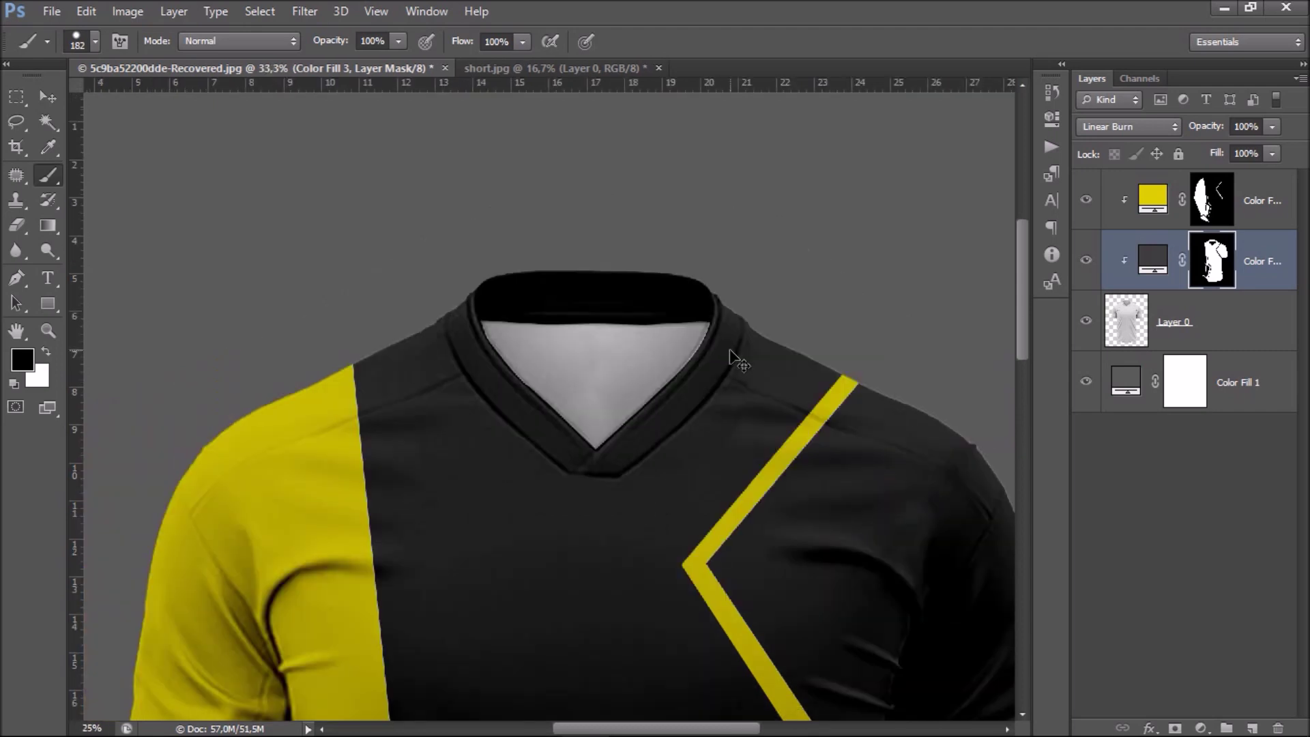
key(ctrl+minus)
key(ctrl+minus)
key(ctrl+0)
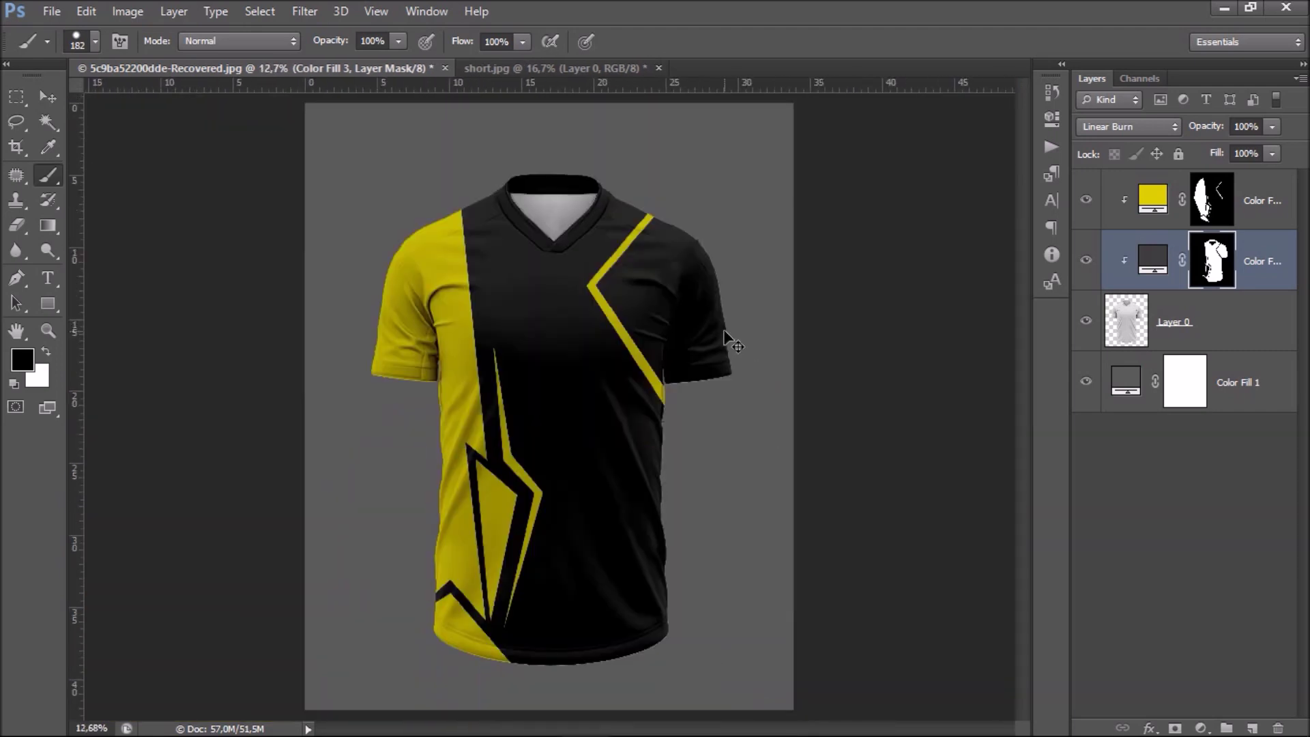
Place the logo v.png shield image onto the jersey and commit it.
click(47, 98)
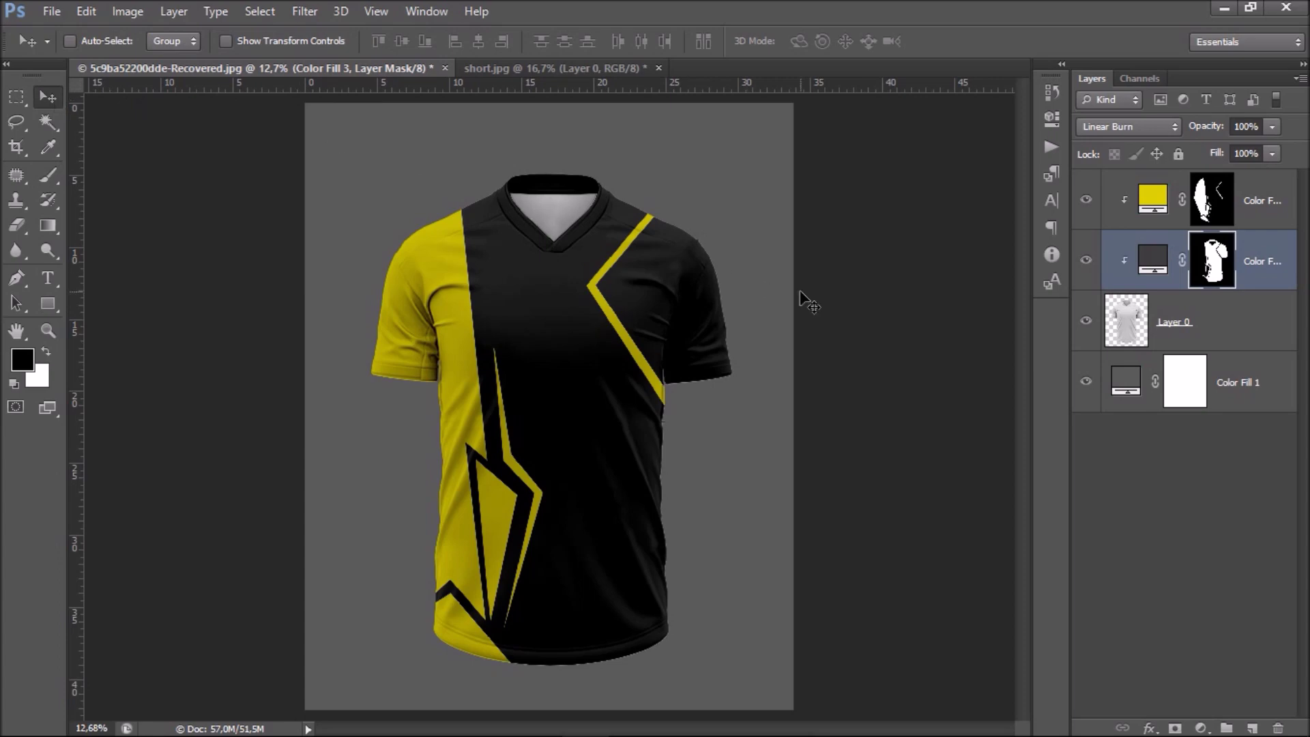
click(62, 8)
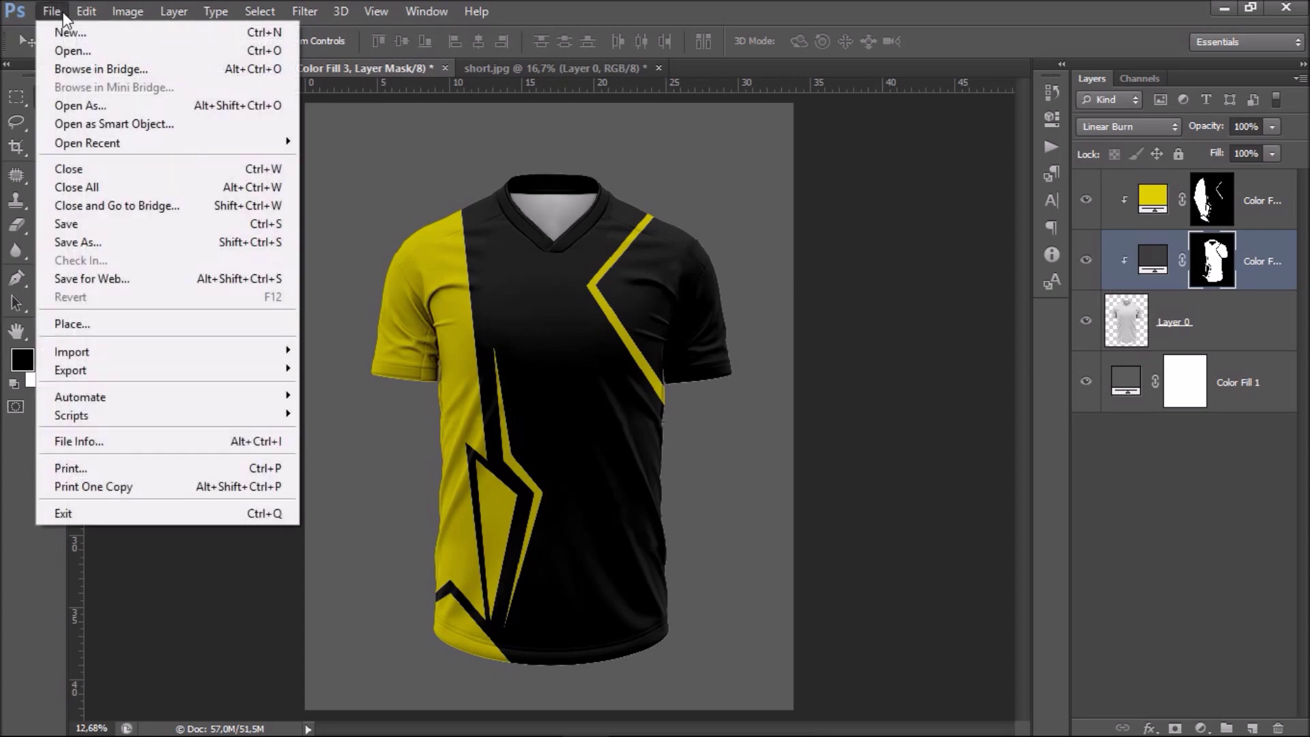
click(66, 325)
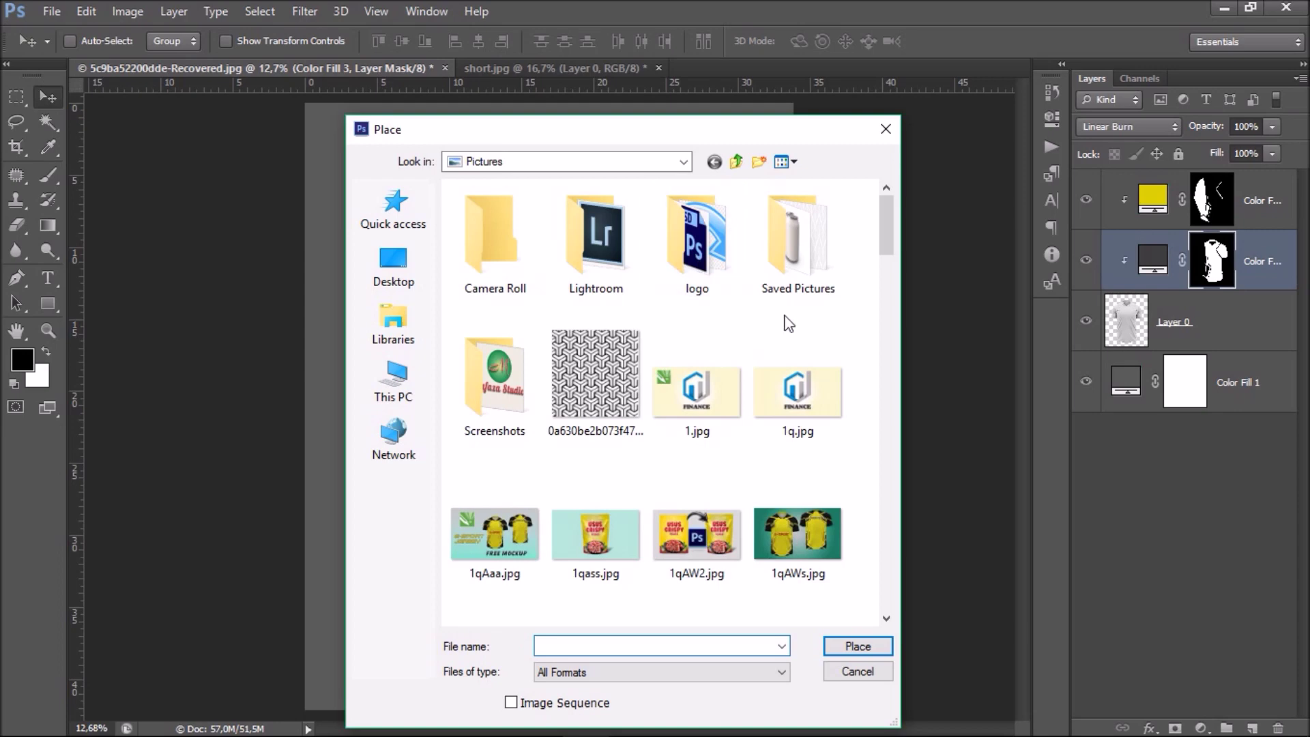
scroll(791, 327, down, 5)
scroll(797, 340, down, 3)
scroll(797, 339, down, 2)
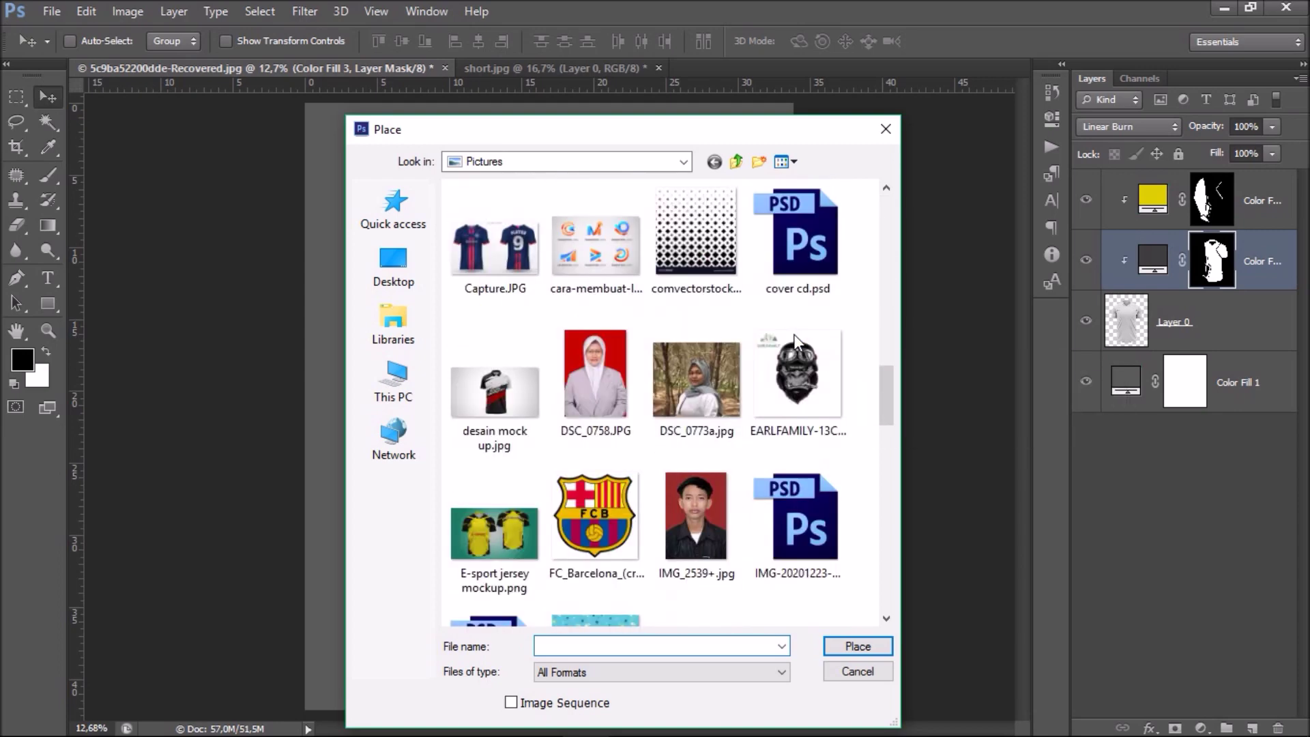
scroll(797, 340, down, 1)
scroll(797, 340, down, 5)
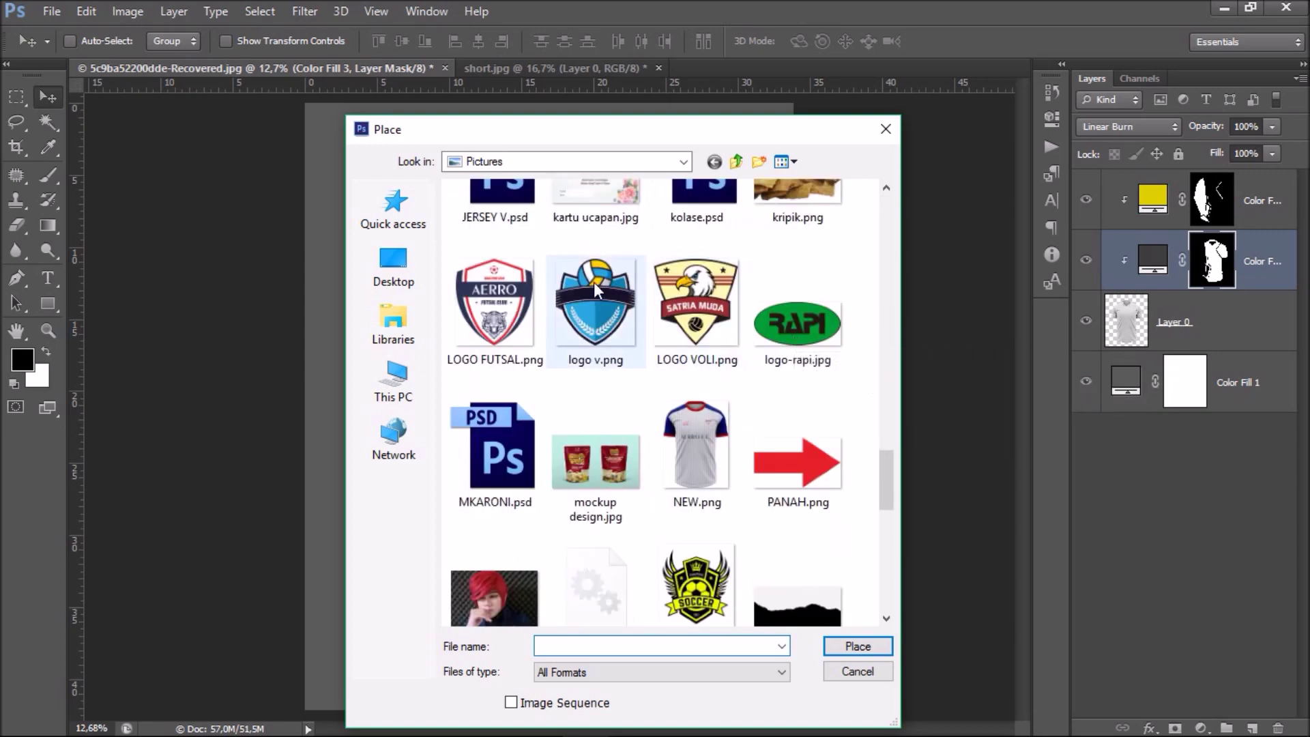
click(593, 281)
click(858, 646)
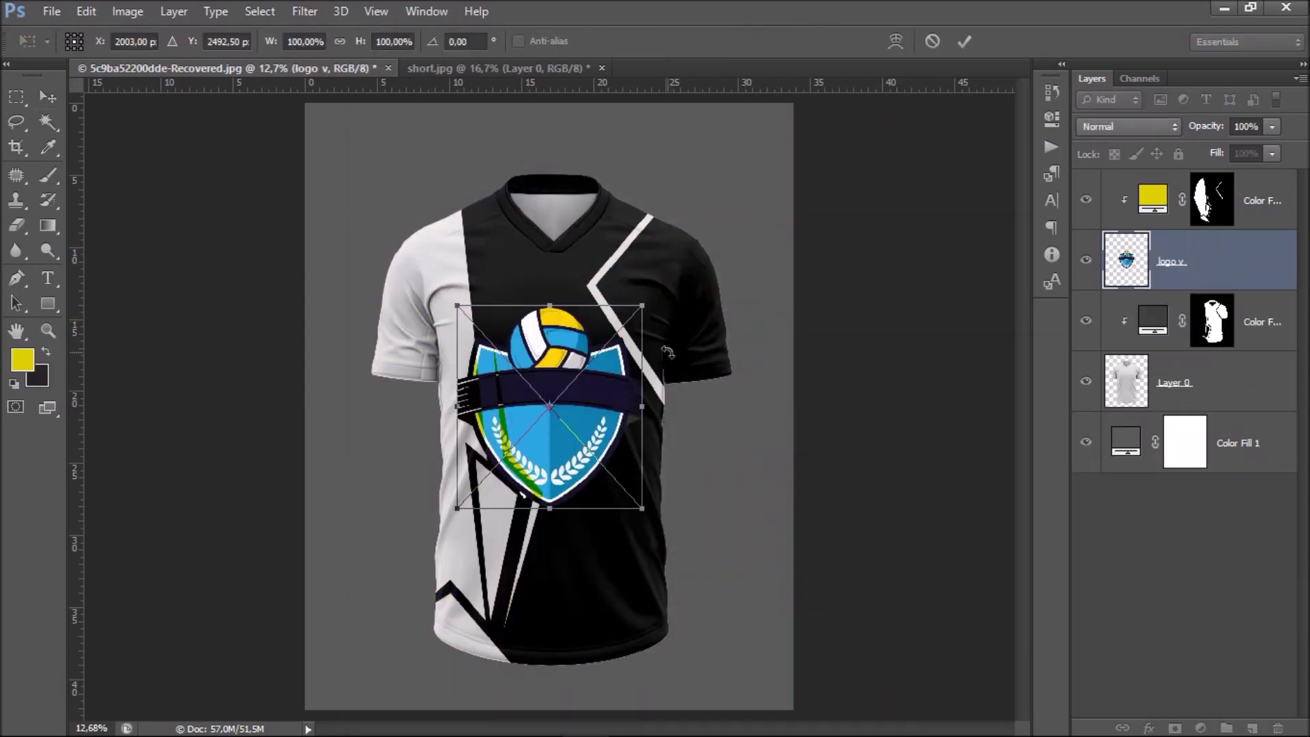
key(Return)
Move the logo v layer to the top, re-clip the yellow fill, and start shrinking the logo.
drag(1215, 260, 1225, 182)
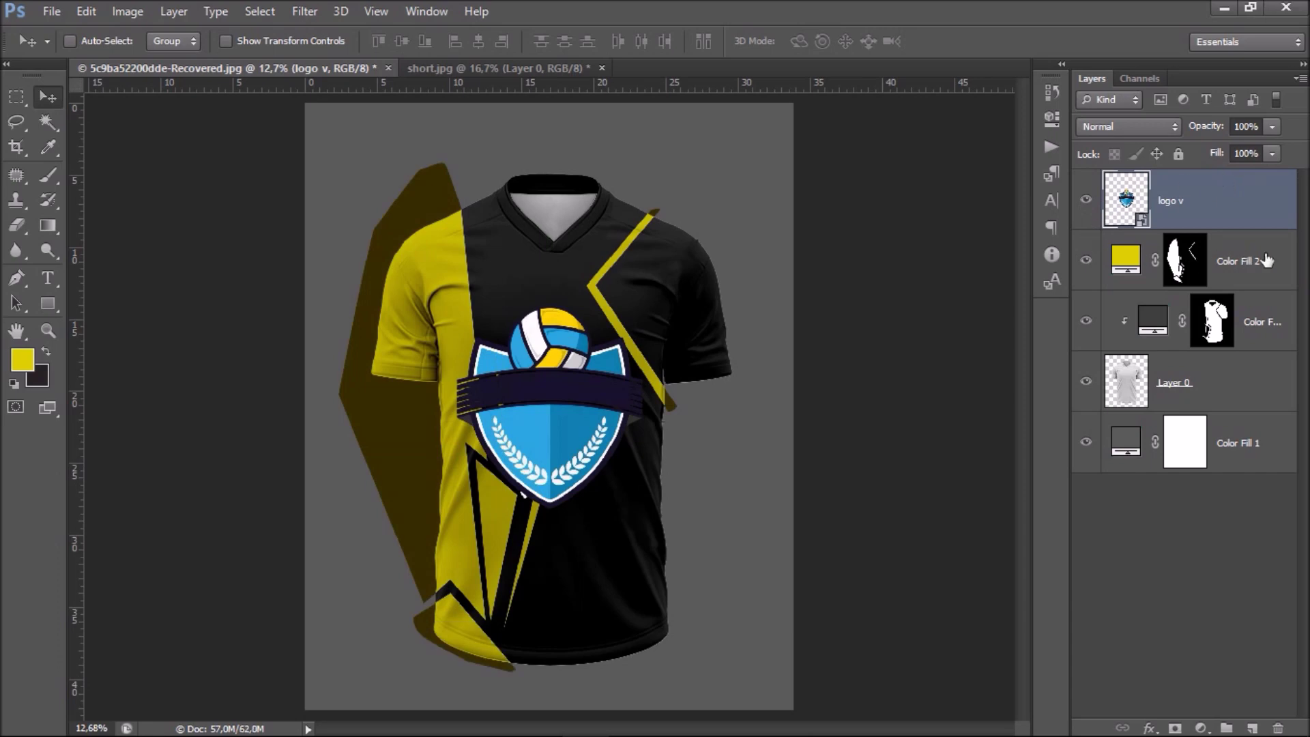
click(1266, 260)
right_click(1265, 253)
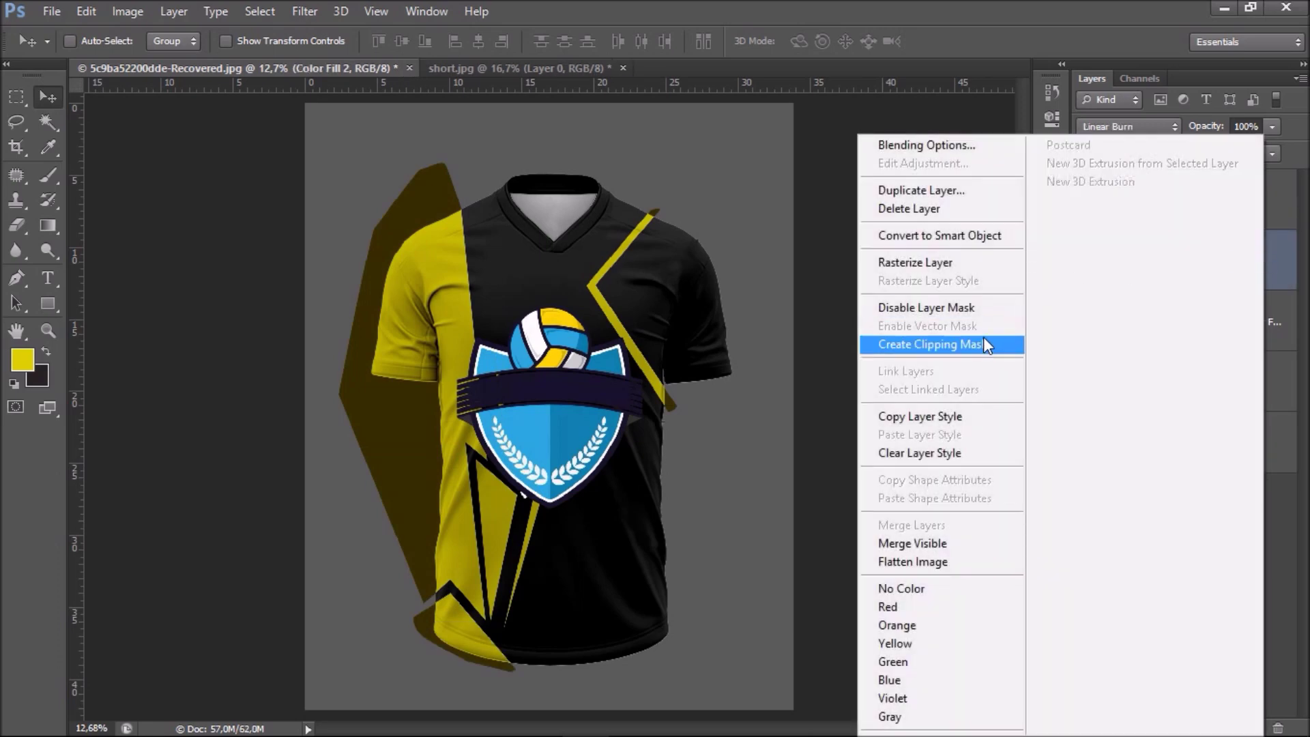
click(983, 338)
click(1221, 205)
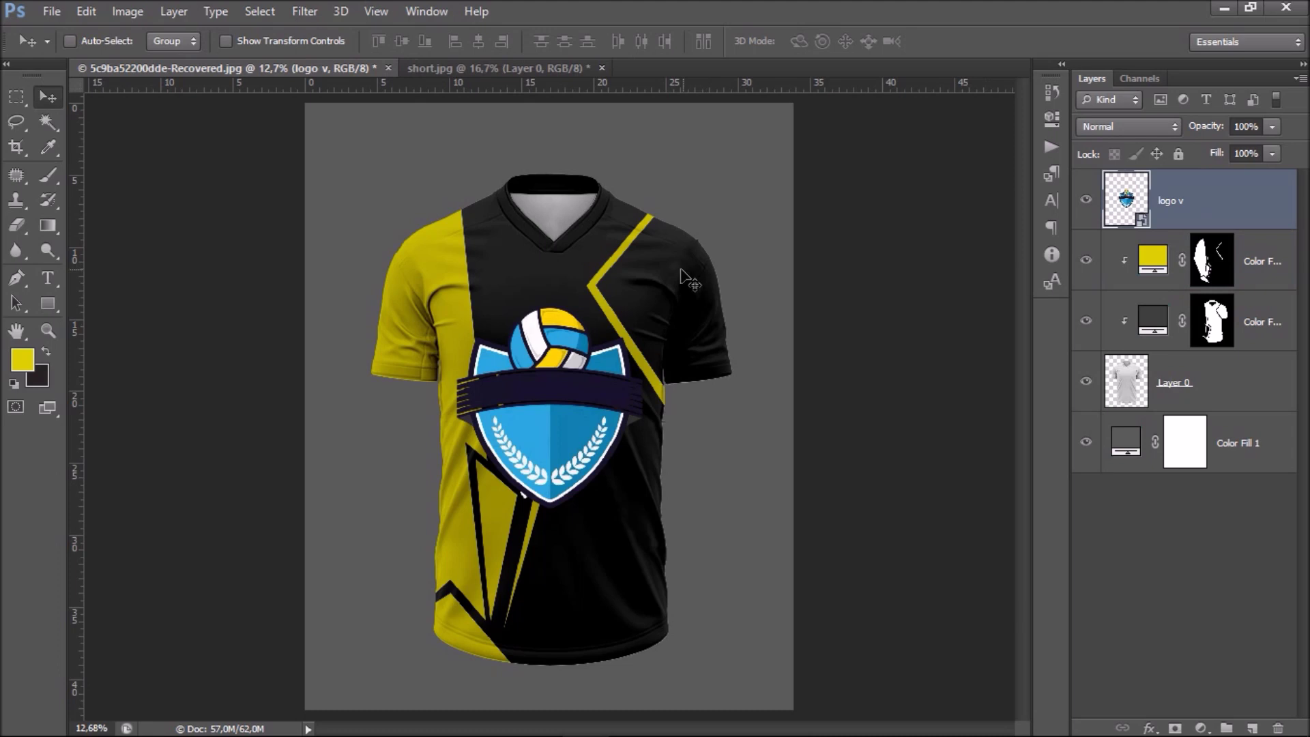
key(ctrl+t)
mouse_move(645, 307)
mouse_down()
mouse_move(574, 407)
mouse_move(514, 447)
mouse_move(617, 279)
mouse_up()
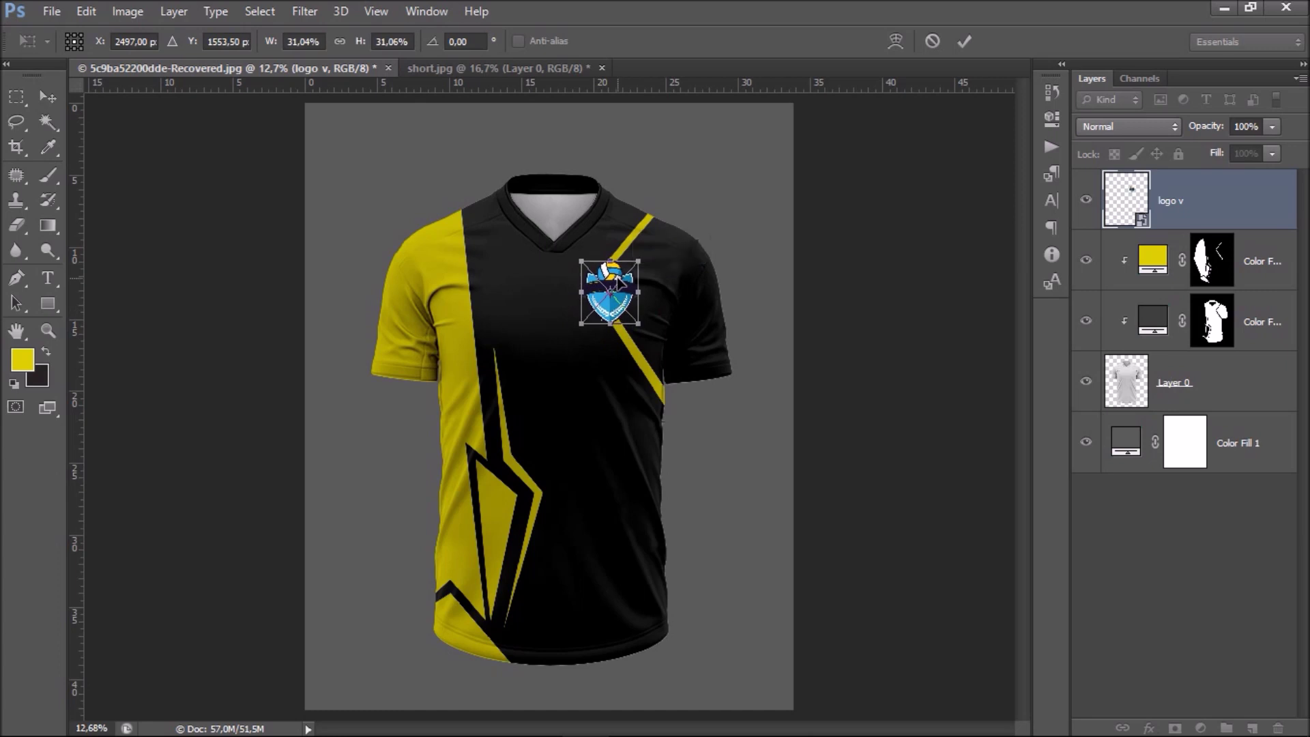
Scale the logo down to about 25% and move it into the yellow stripe's corner.
key(Return)
key(ctrl+plus)
key(ctrl+plus)
mouse_move(711, 284)
mouse_down()
mouse_move(680, 341)
mouse_move(678, 386)
mouse_up()
key(ctrl+t)
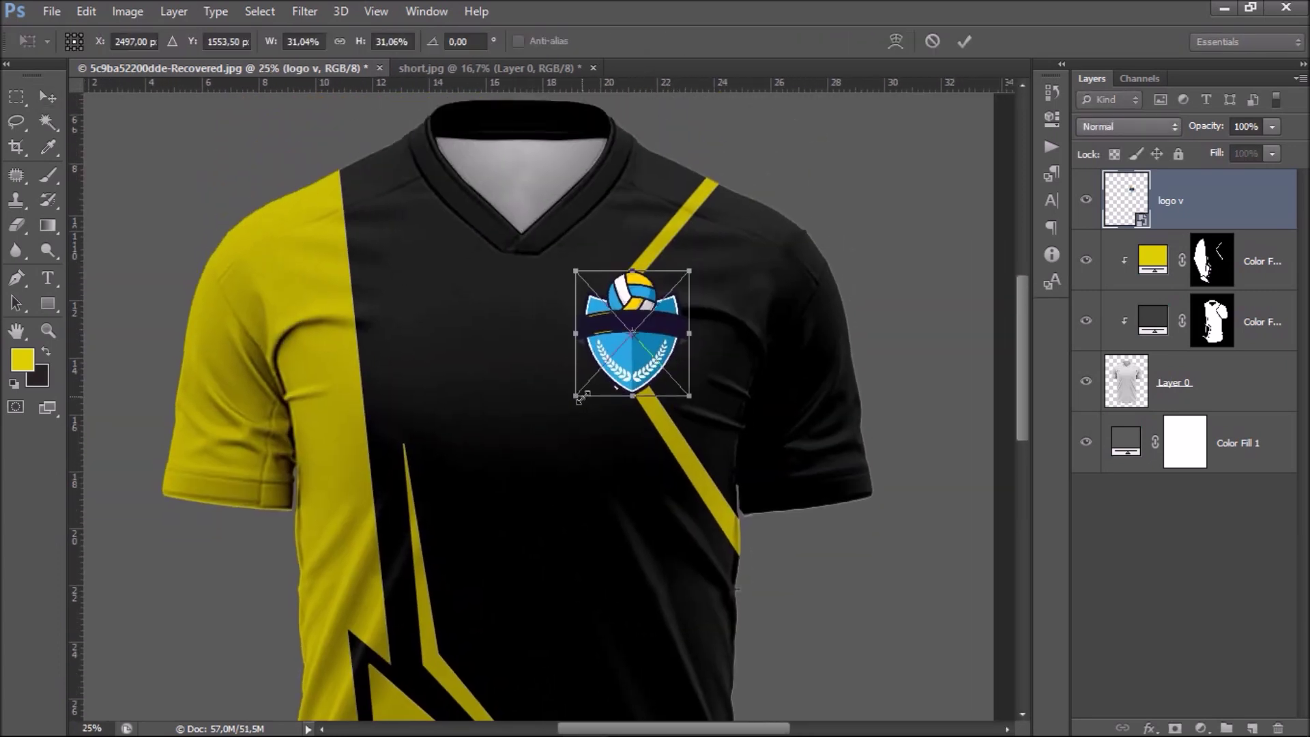
drag(576, 395, 599, 370)
drag(682, 280, 647, 317)
key(Return)
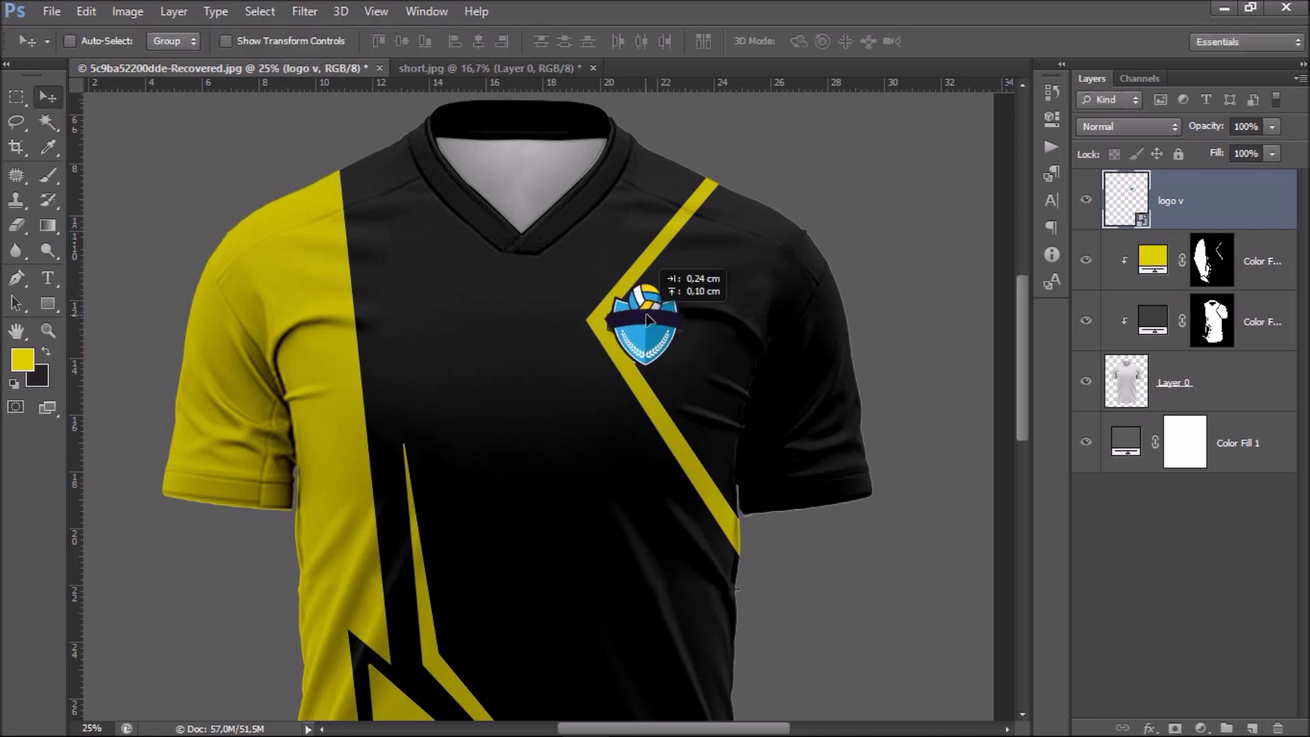
drag(647, 319, 646, 320)
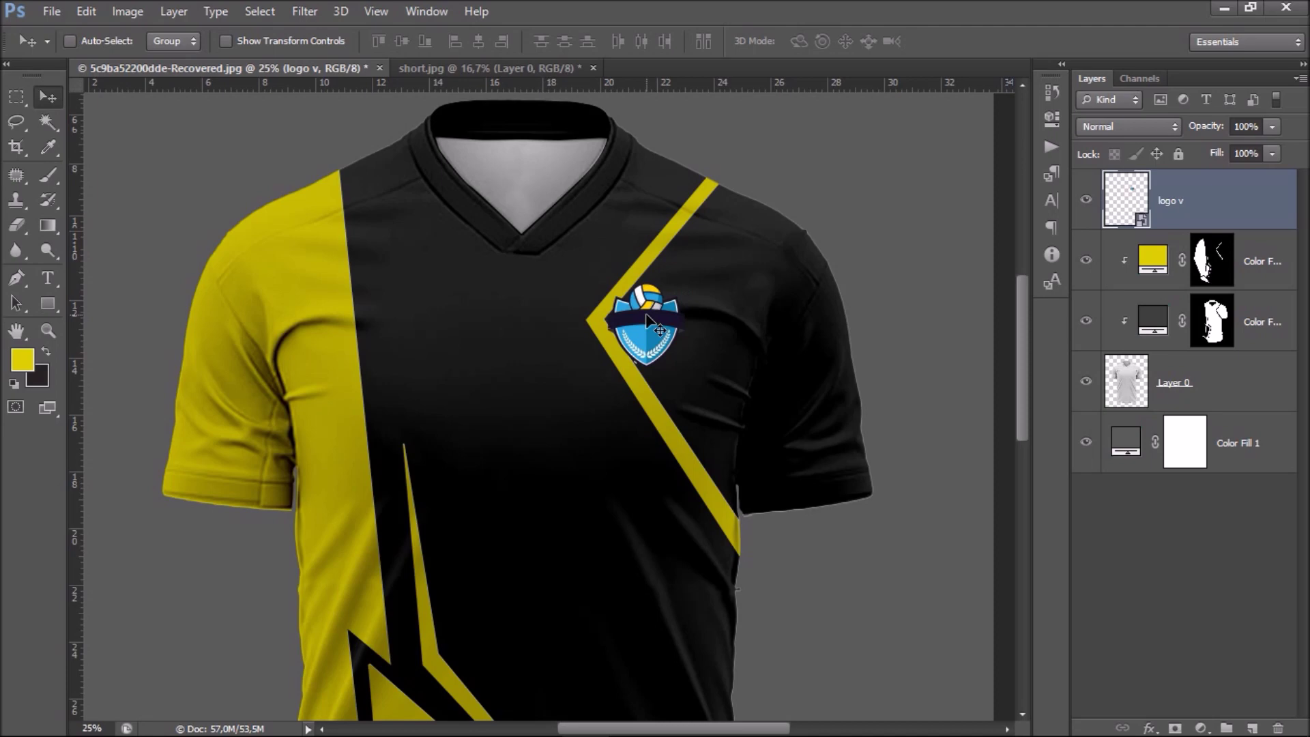
Zoom in and out to check the logo placement, then fit the whole shirt in view.
key(ctrl+minus)
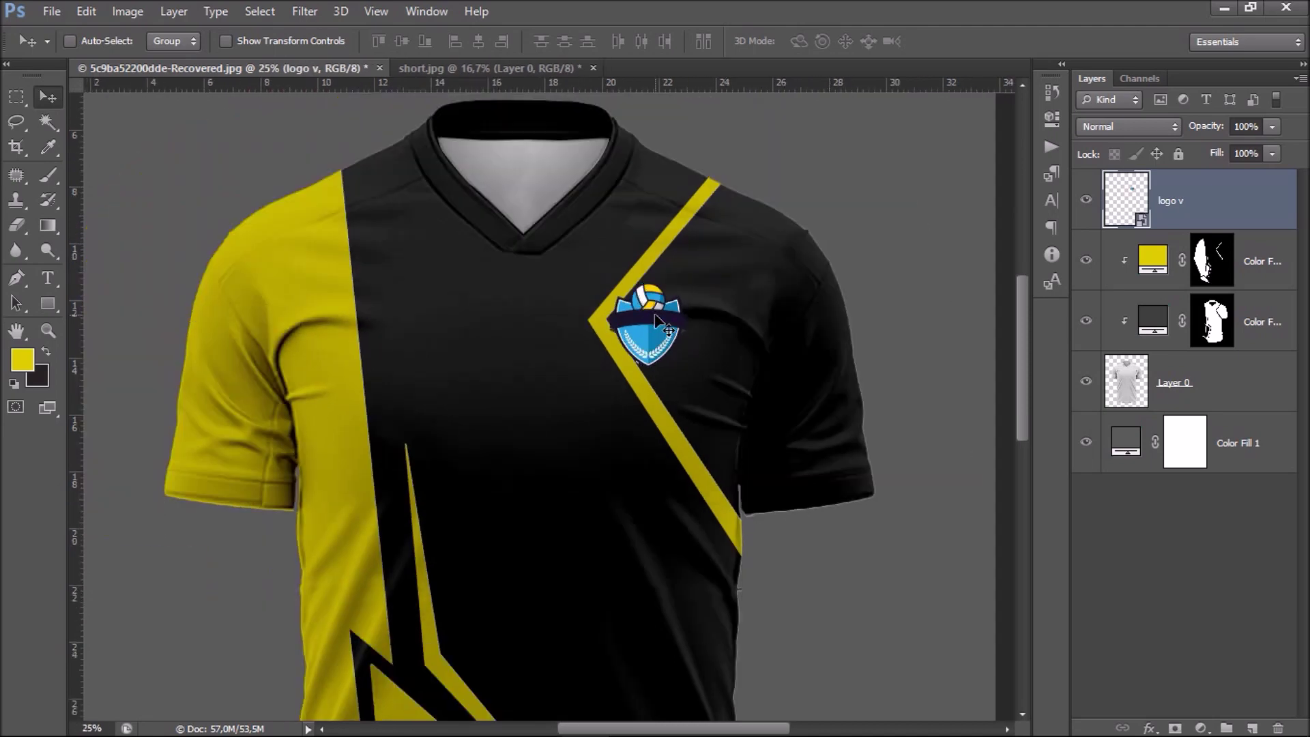
scroll(657, 311, down, 3)
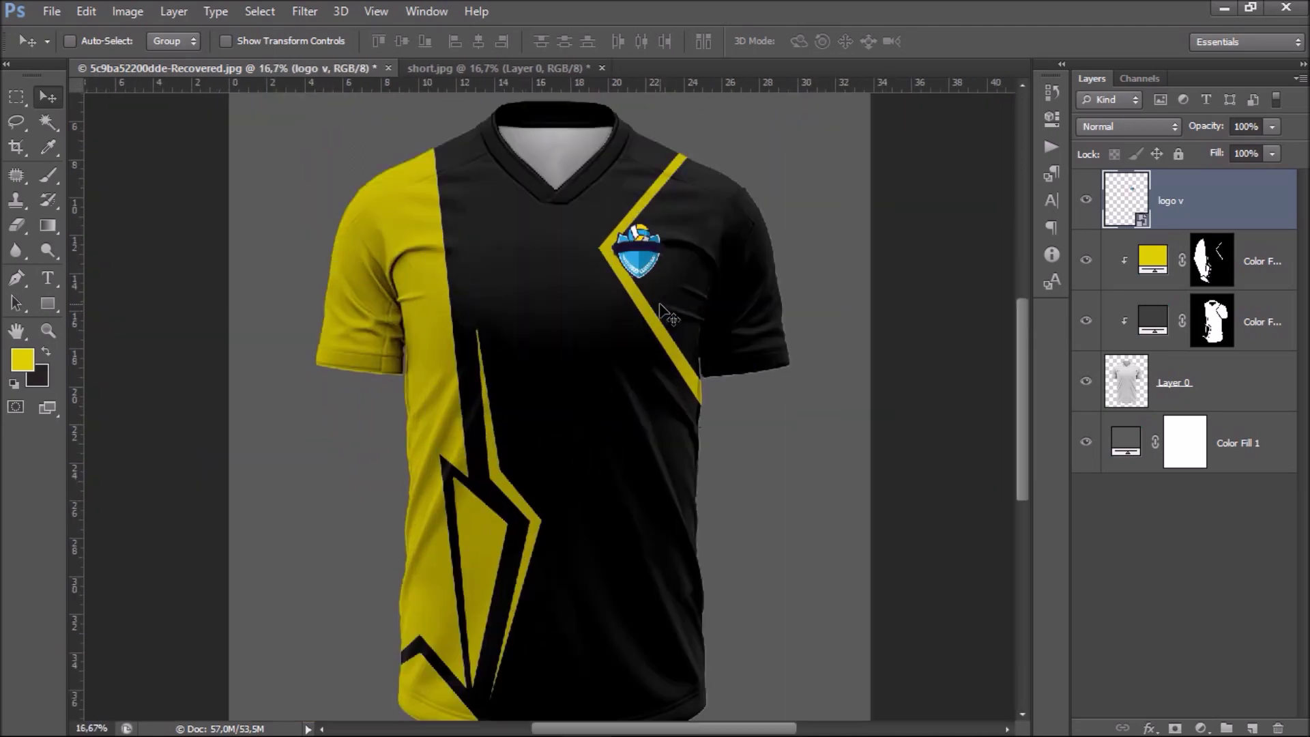
key(ctrl+plus)
scroll(657, 307, up, 4)
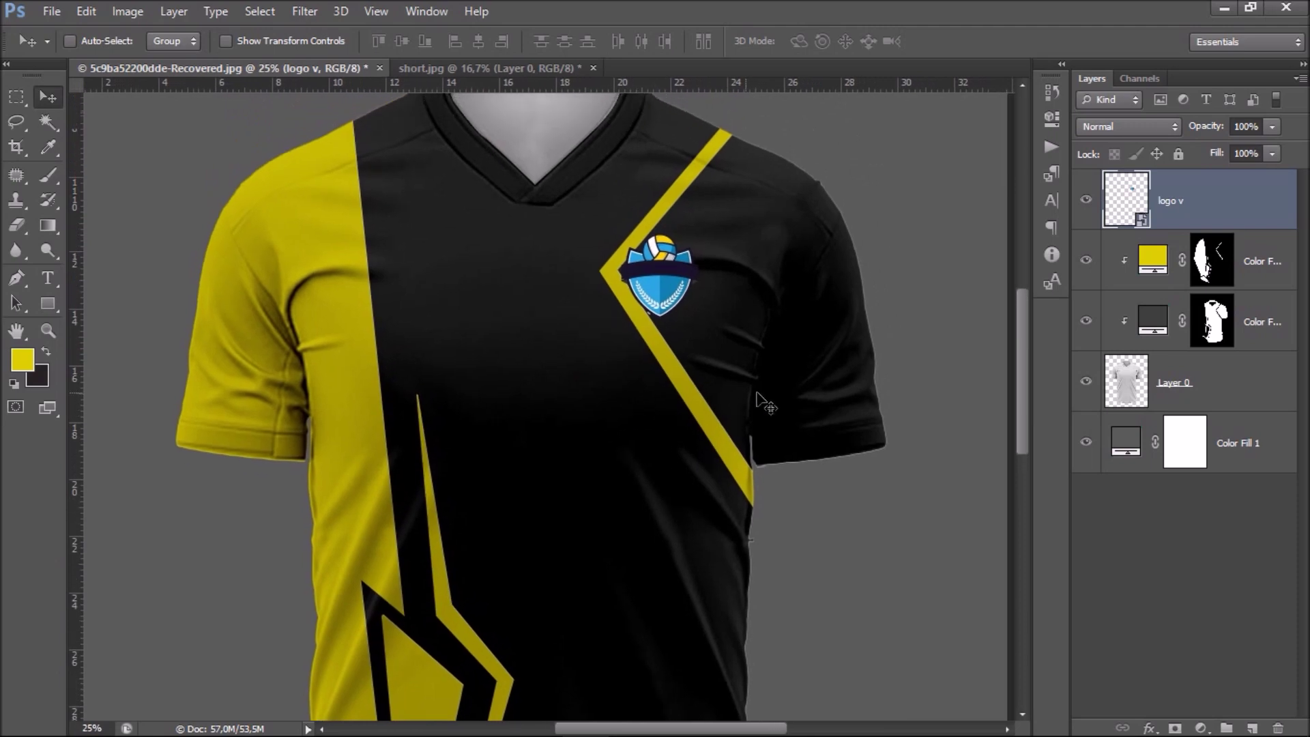
key(ctrl+plus)
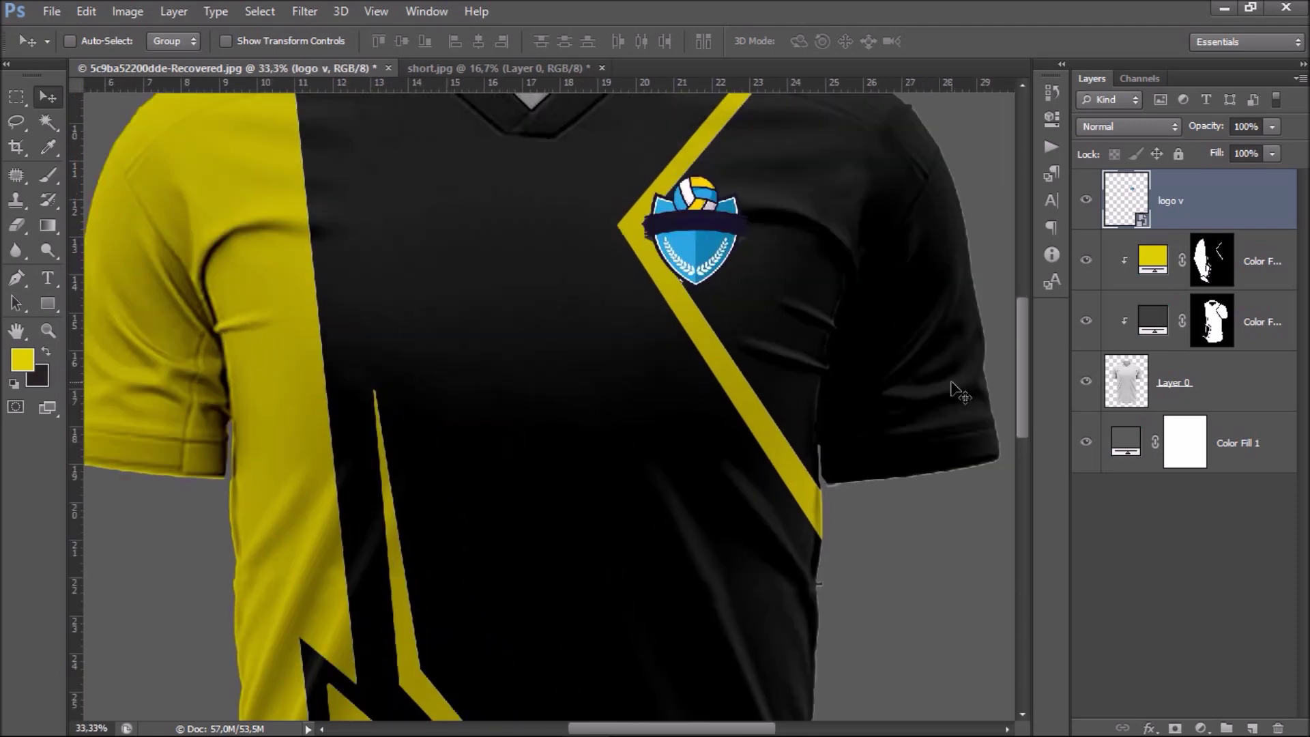
key(ctrl+minus)
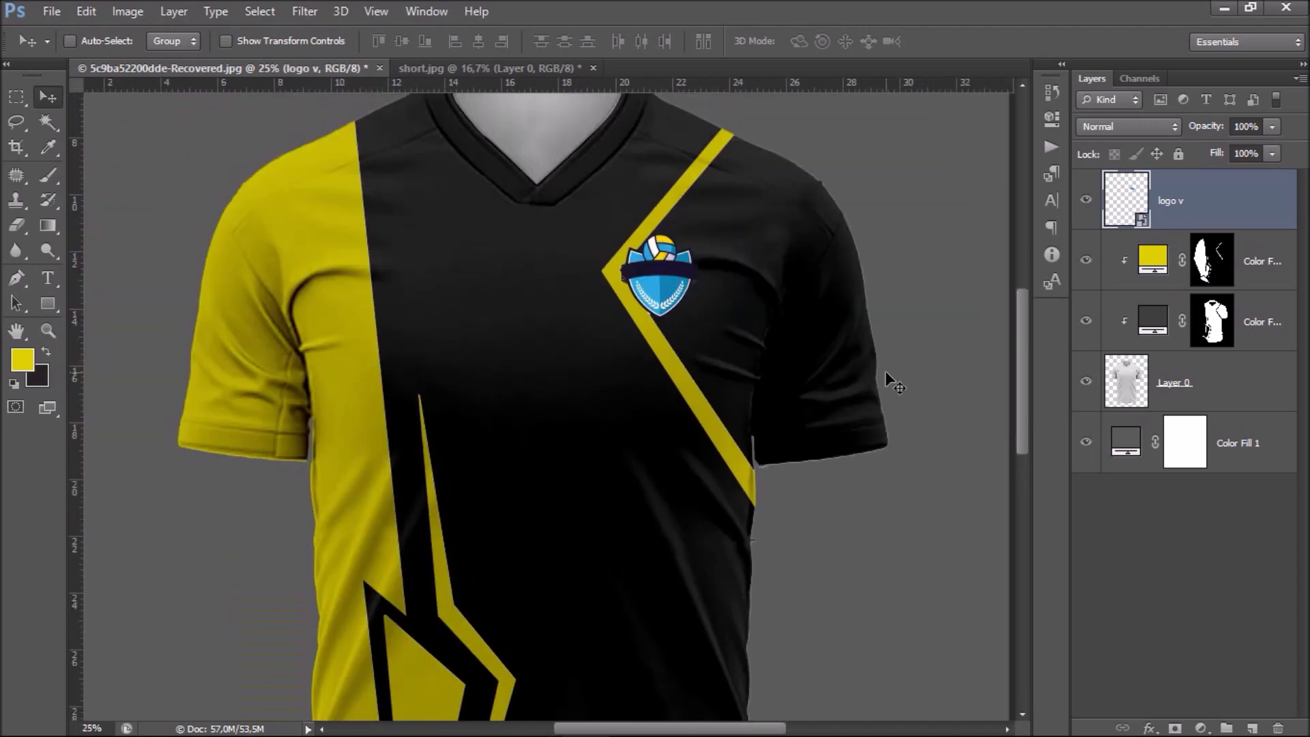
key(ctrl+0)
double_click(1153, 319)
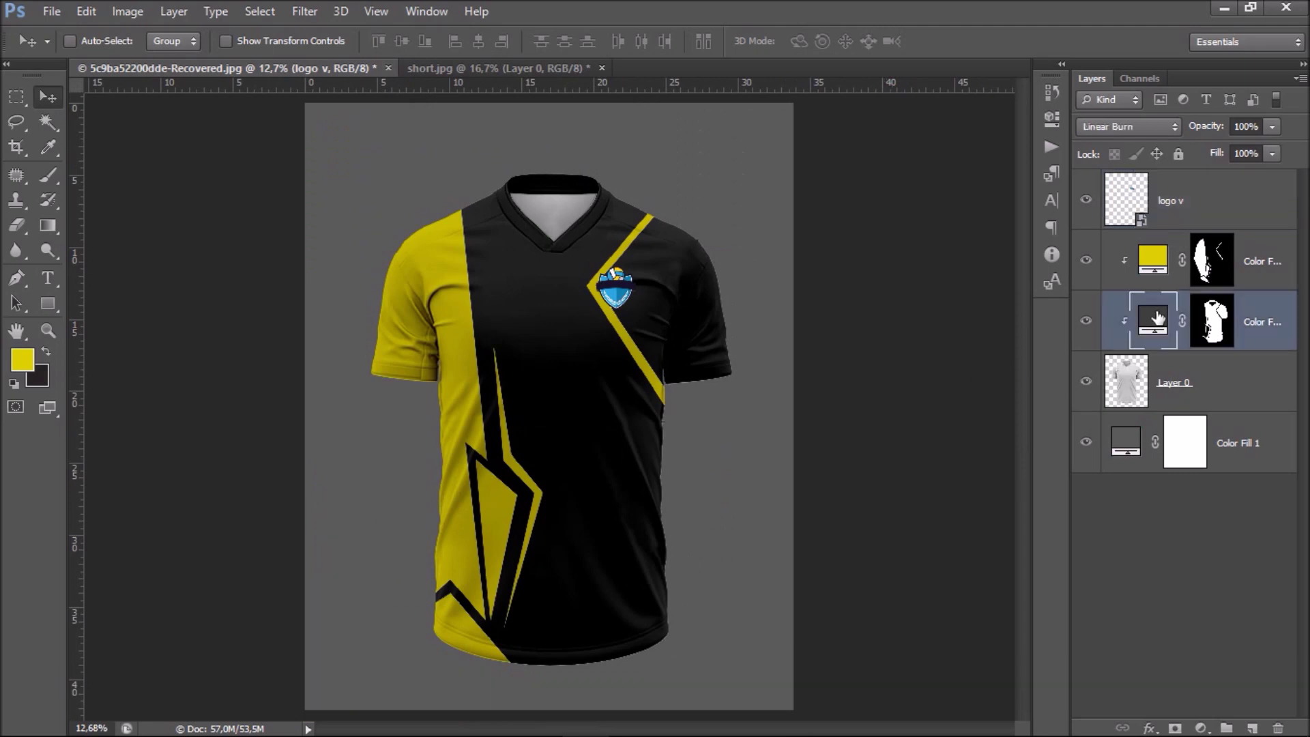
drag(729, 128, 934, 139)
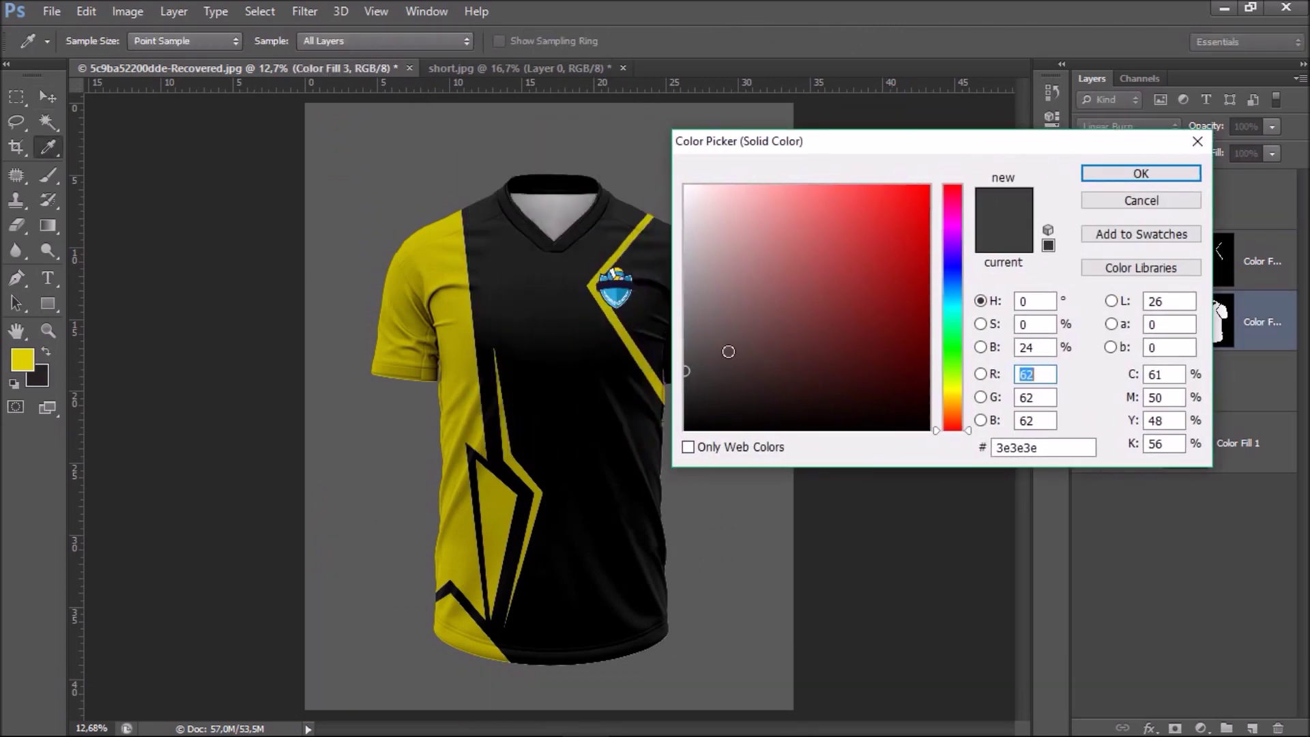
drag(685, 359, 685, 365)
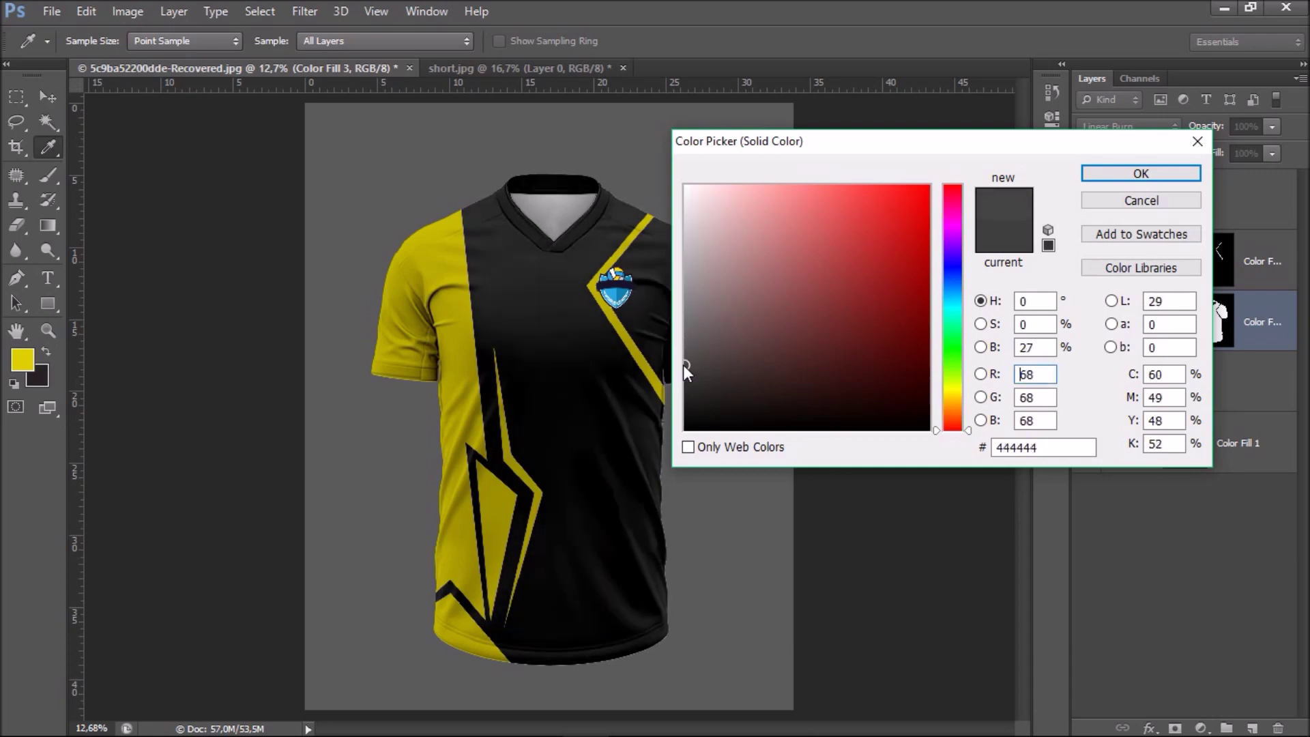
click(1141, 175)
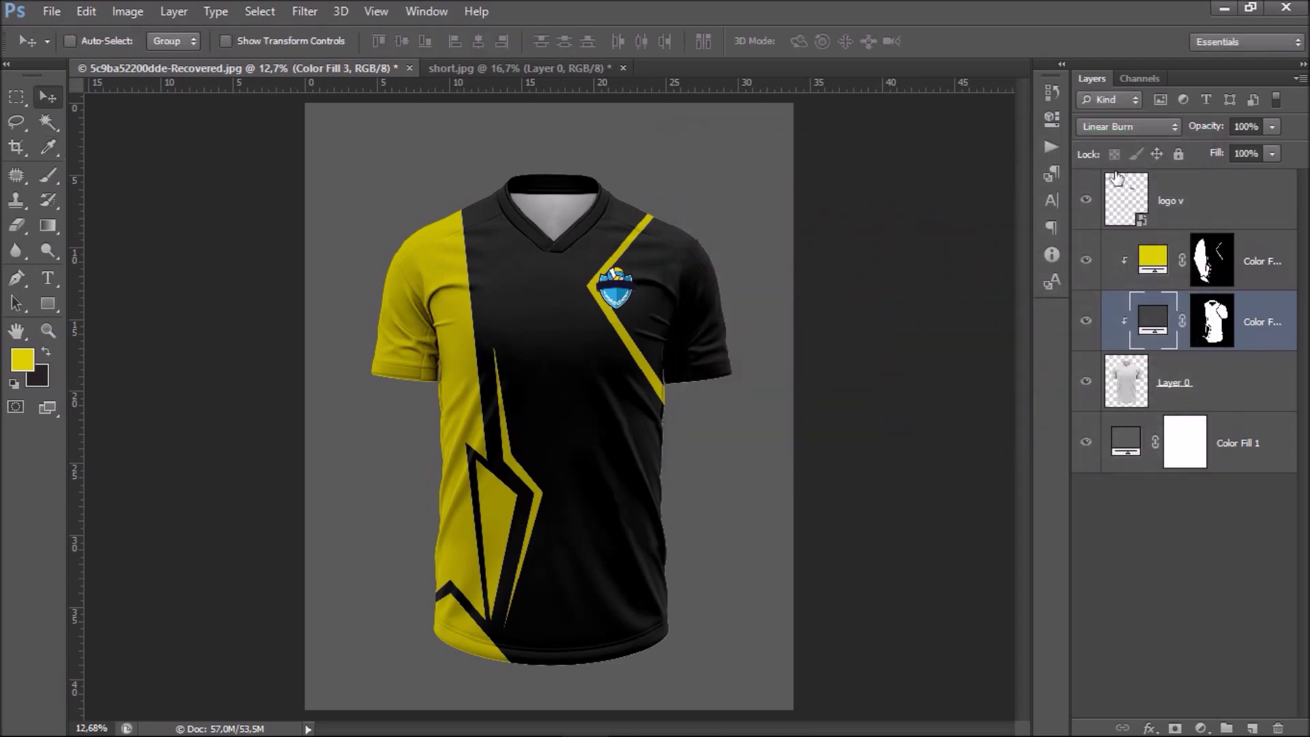
key(ctrl+plus)
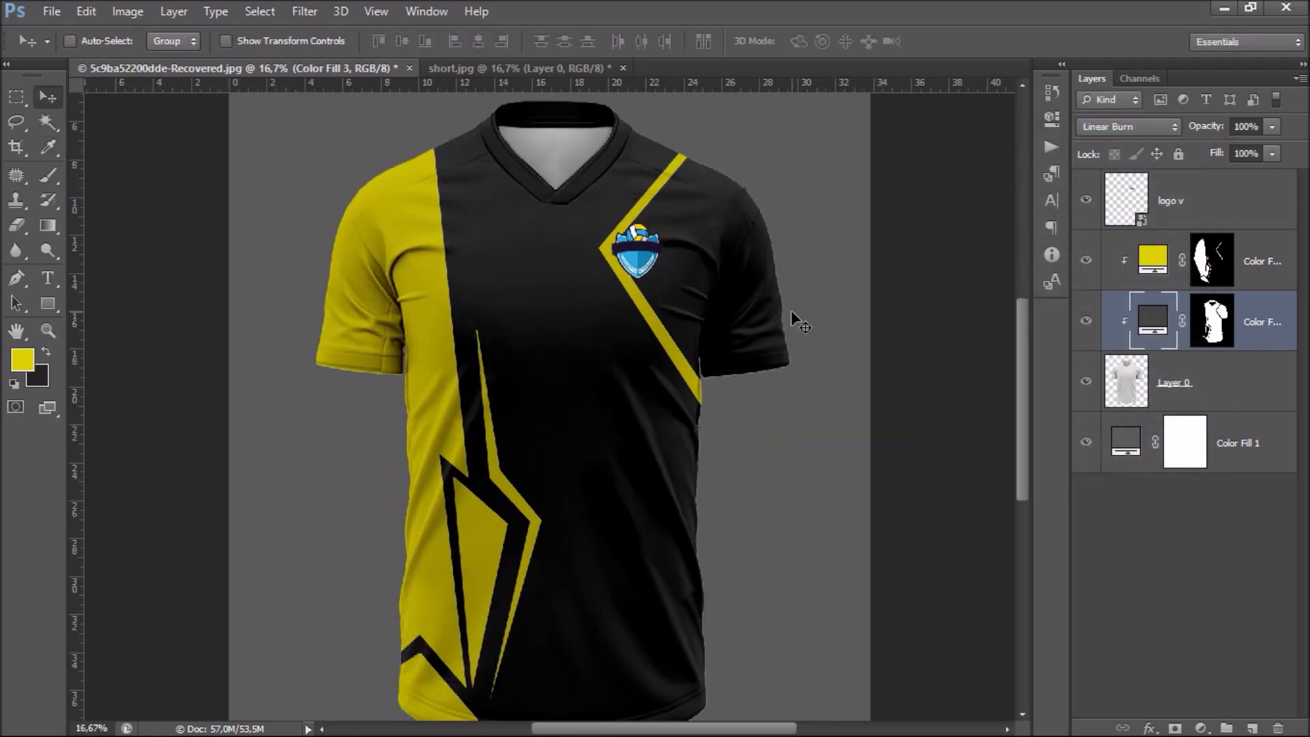
key(ctrl+minus)
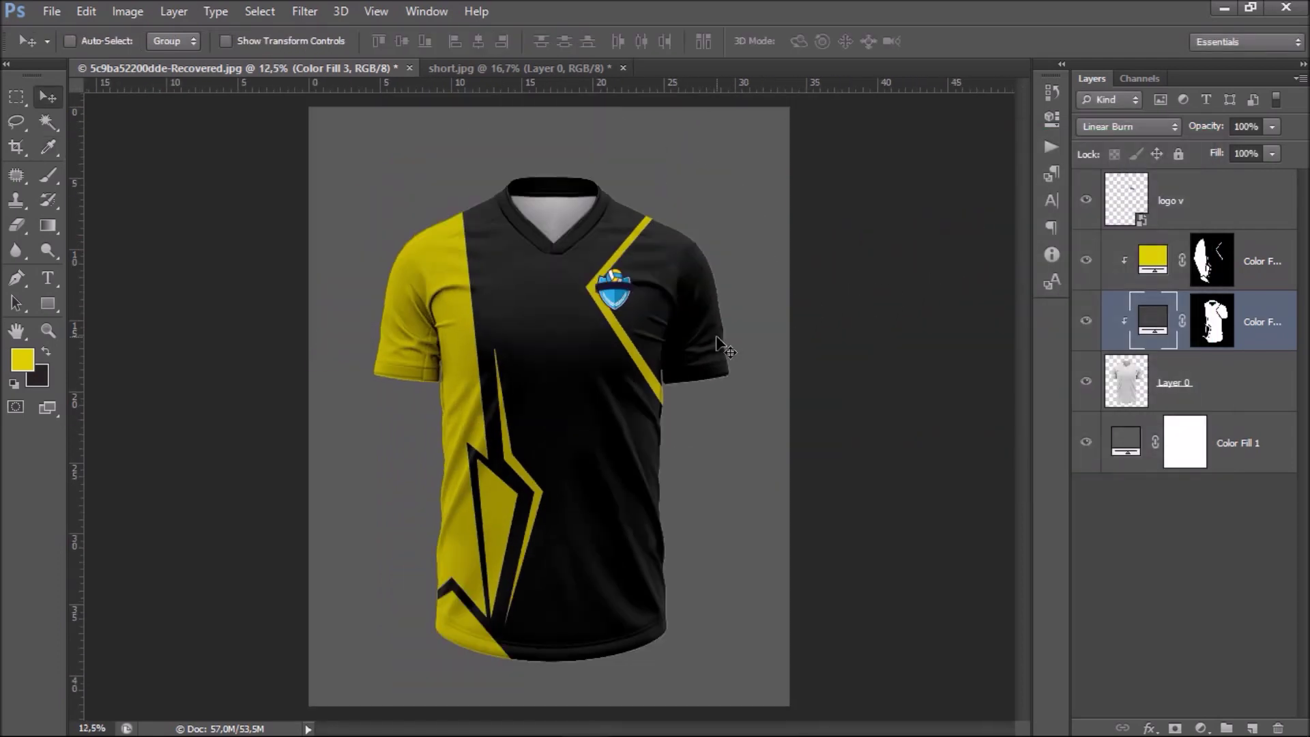
Add a TEAM NAME text layer on the chest, enlarged and shifted left.
click(1167, 198)
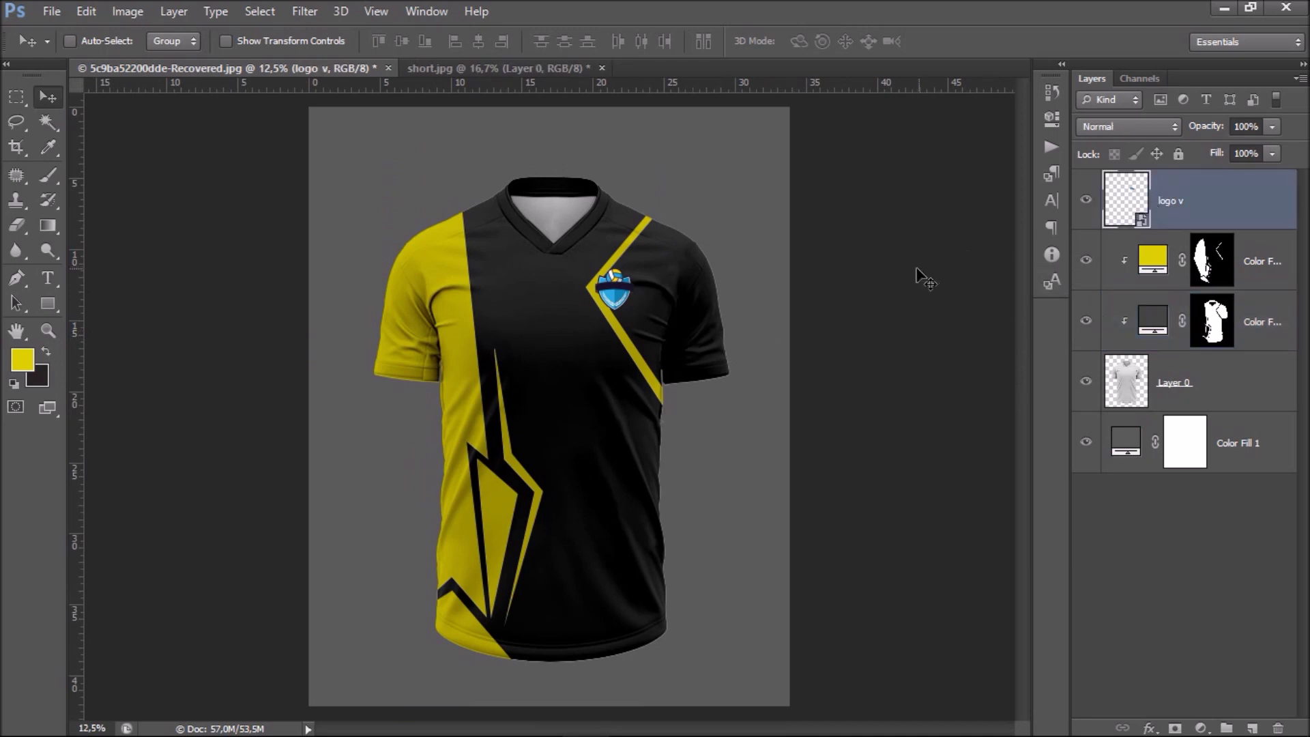
click(46, 279)
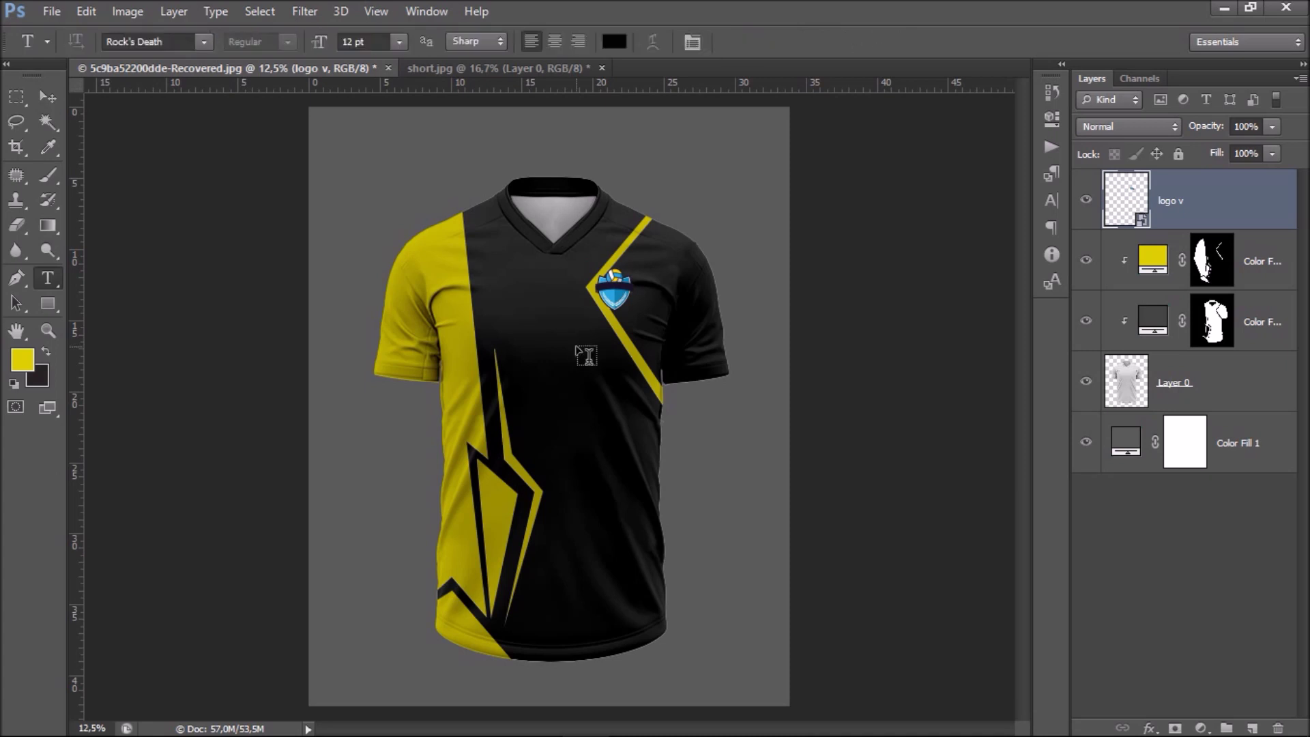
click(504, 341)
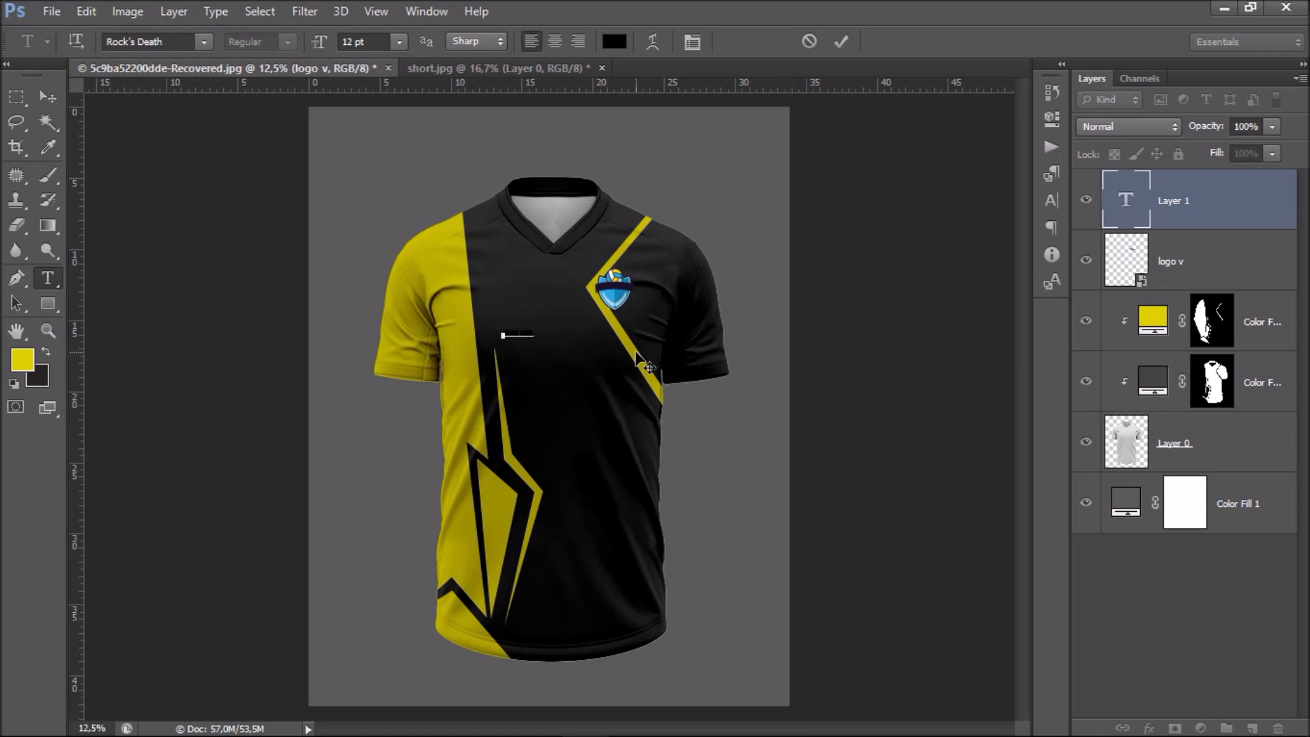
click(47, 97)
text(TESM NAME)
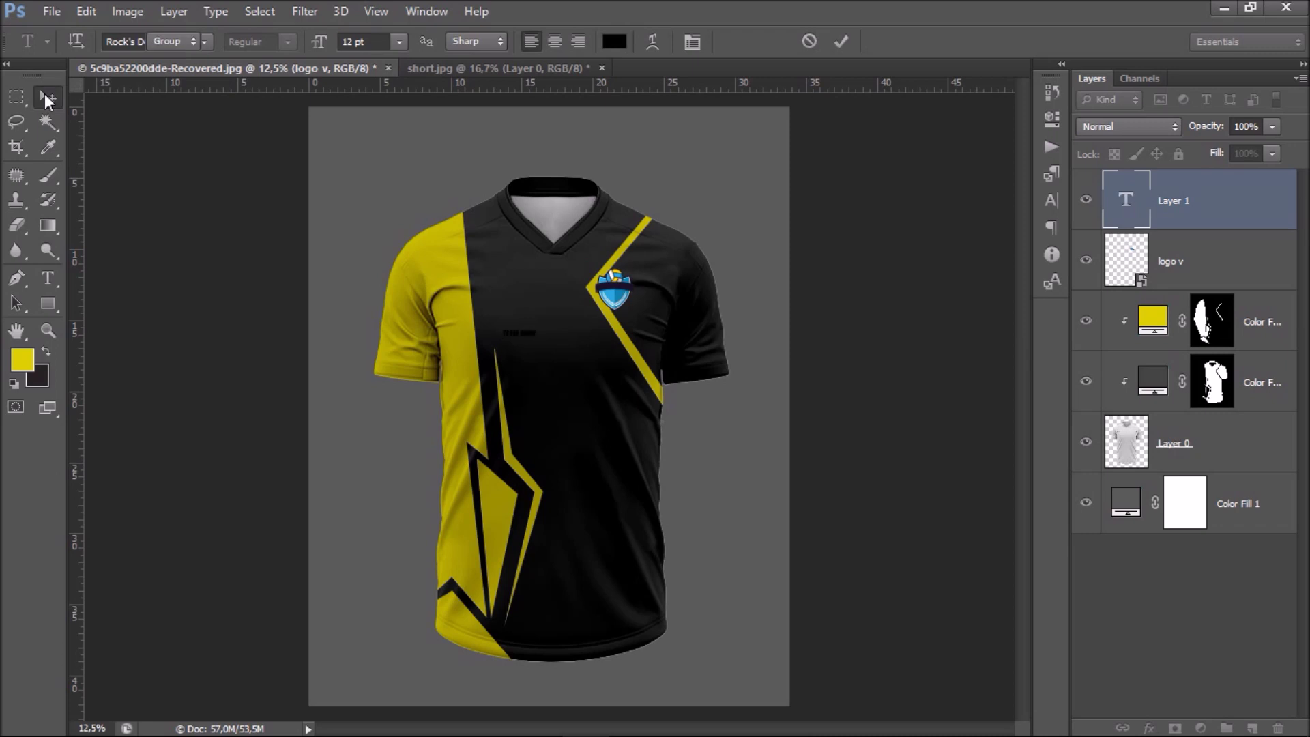
key(ctrl+t)
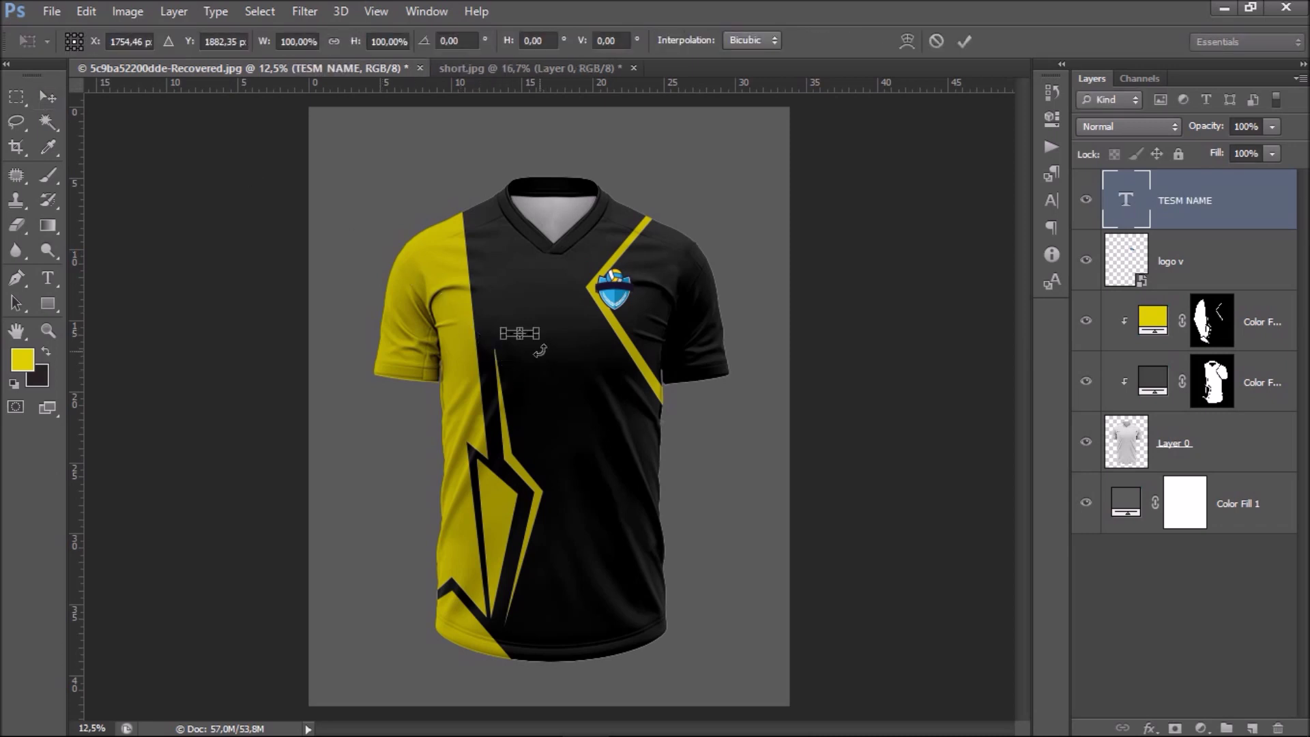
drag(545, 344, 723, 437)
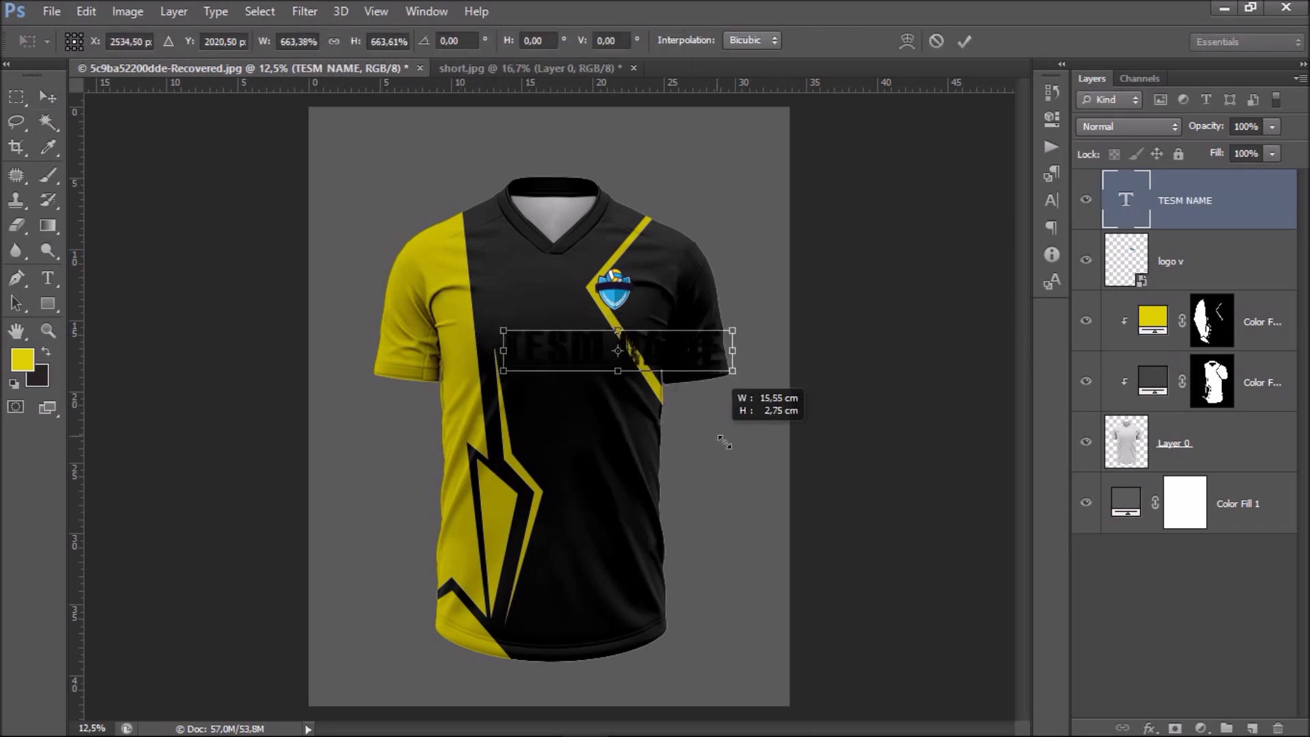
key(Return)
drag(628, 341, 589, 355)
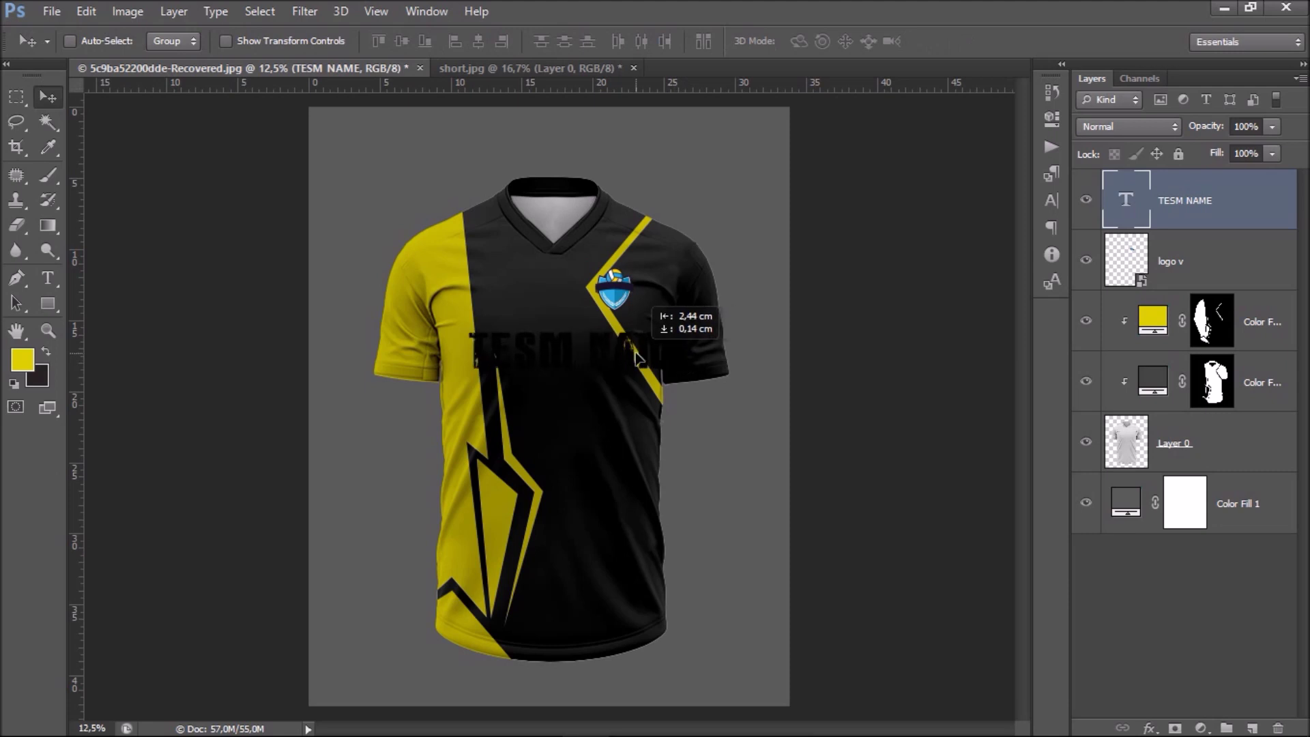
Correct the typo TESM to TEAM and make the text white.
click(48, 278)
click(496, 351)
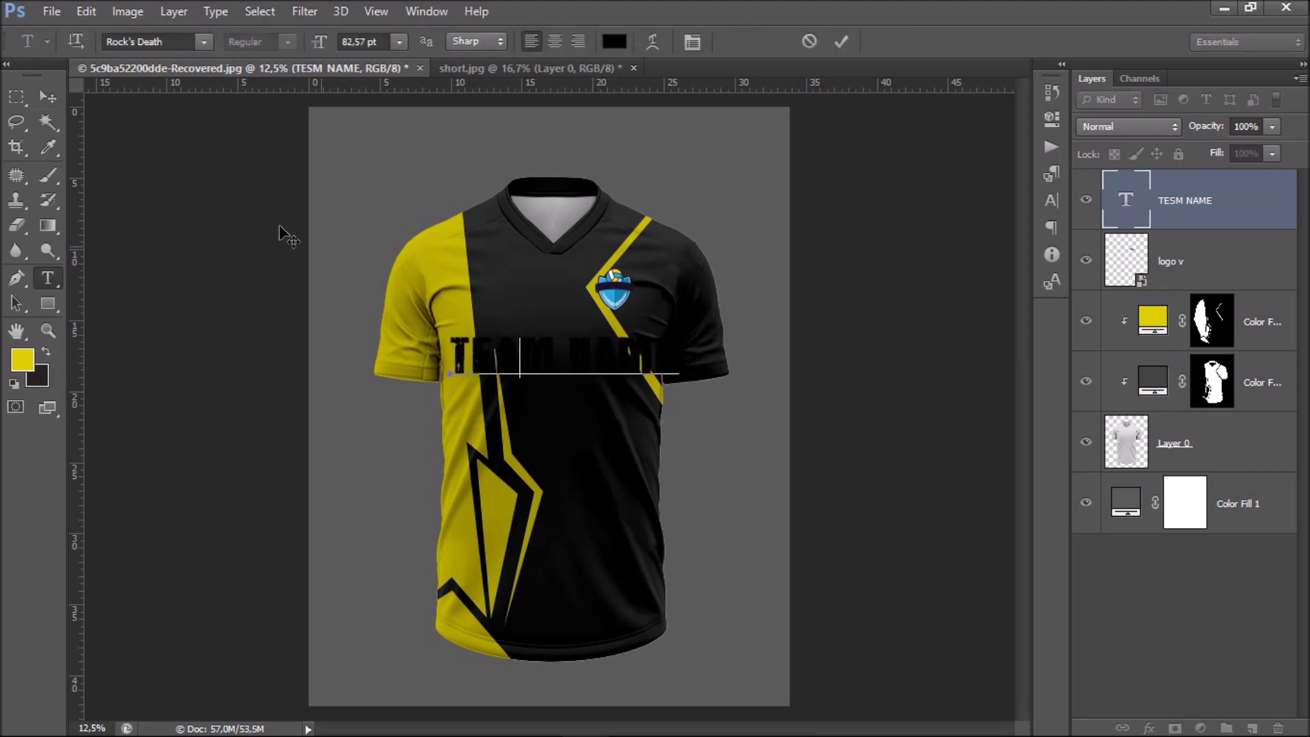
text(A)
click(48, 97)
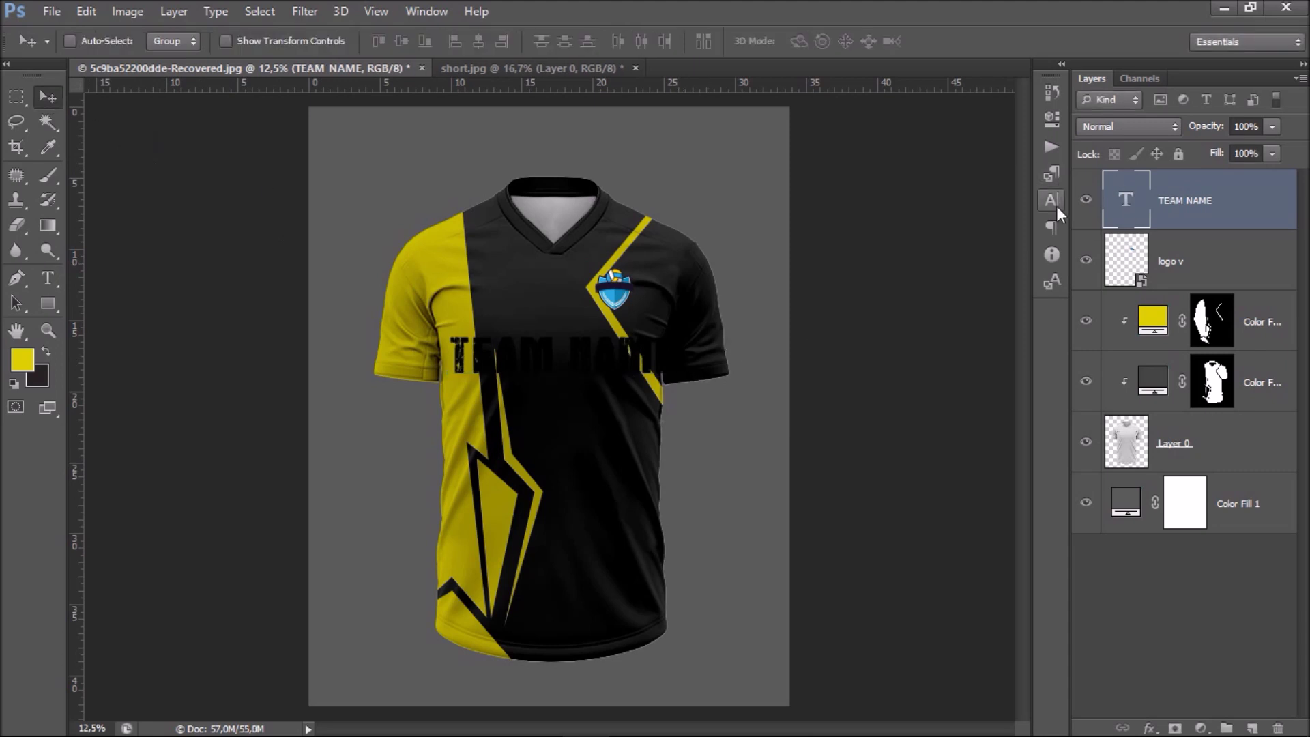
click(1051, 200)
click(994, 283)
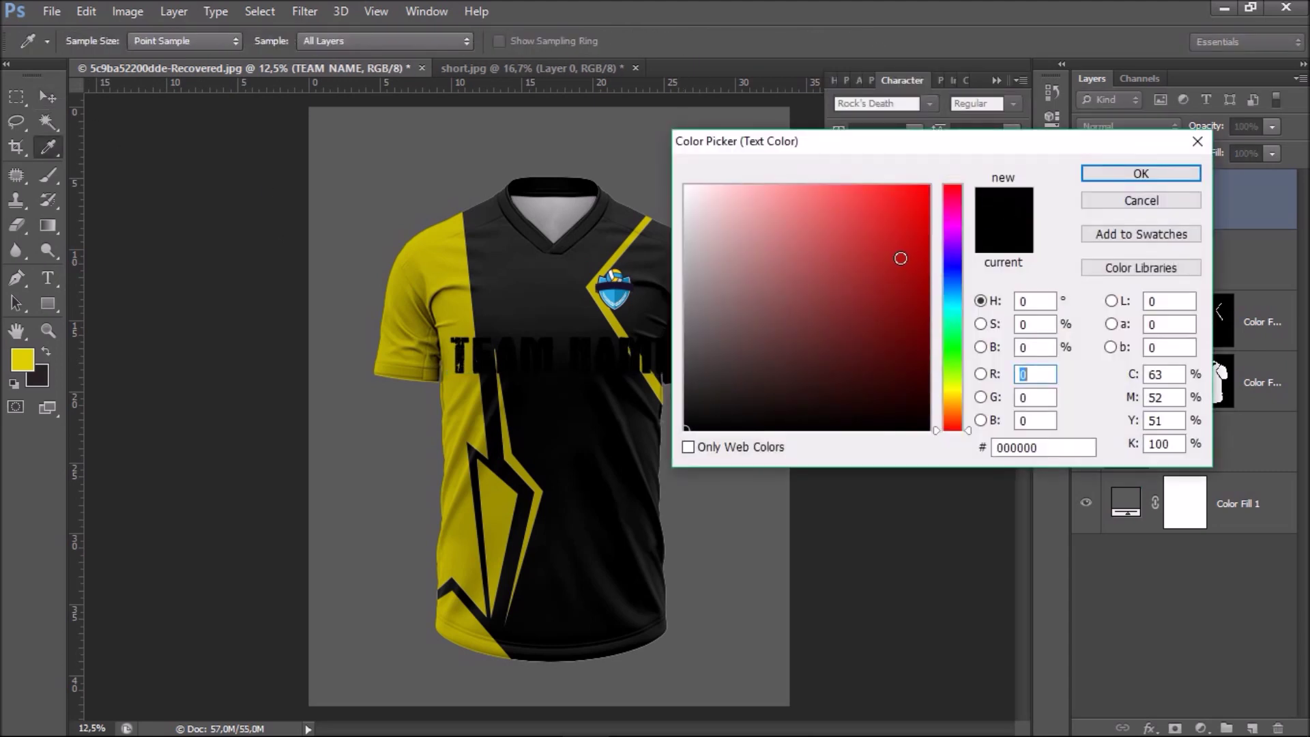
drag(690, 207, 687, 194)
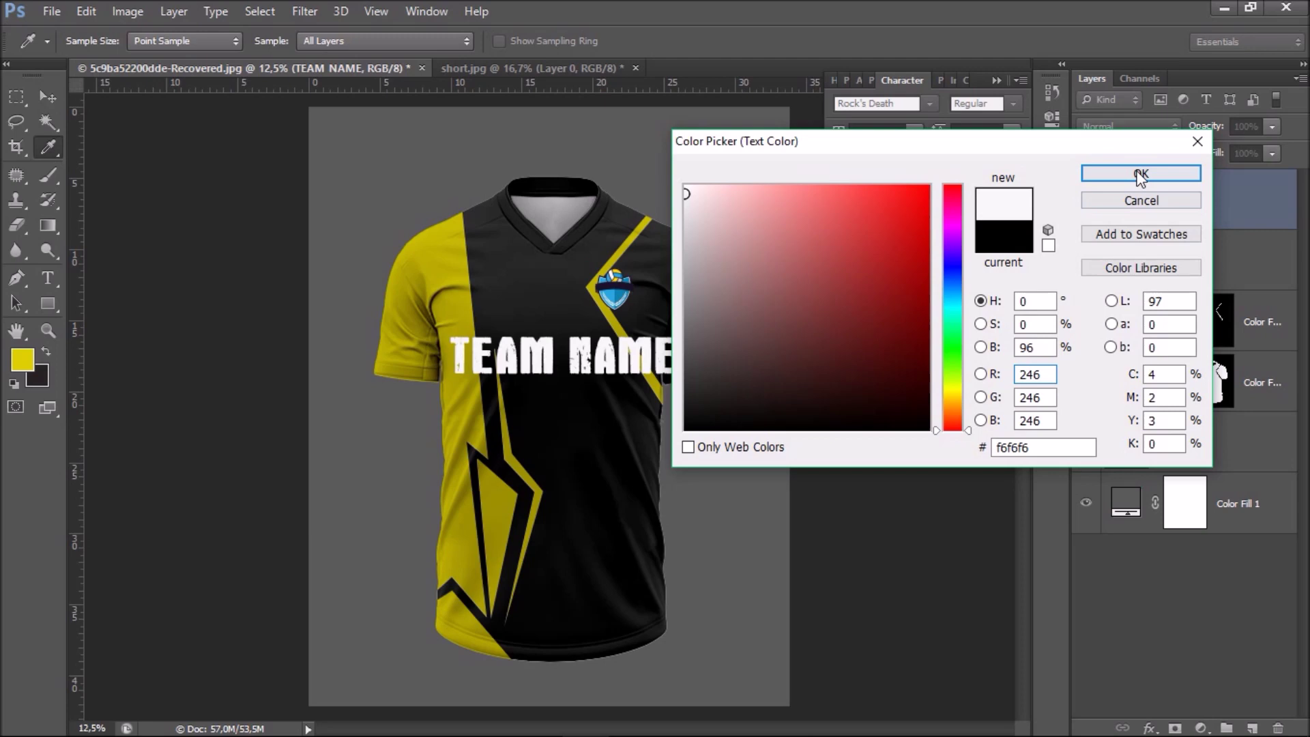
click(1140, 174)
click(995, 80)
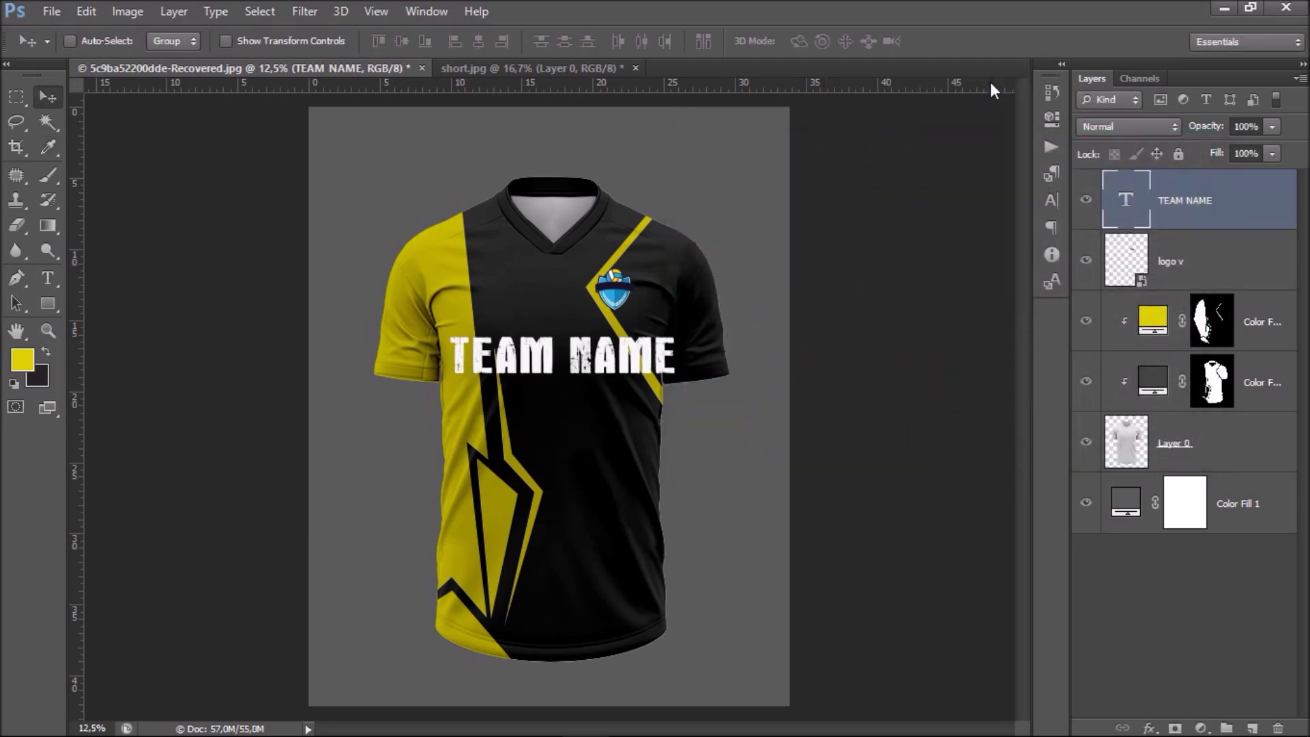
Shrink TEAM NAME to about 86% so it fits the chest.
key(ctrl+t)
drag(681, 336, 618, 380)
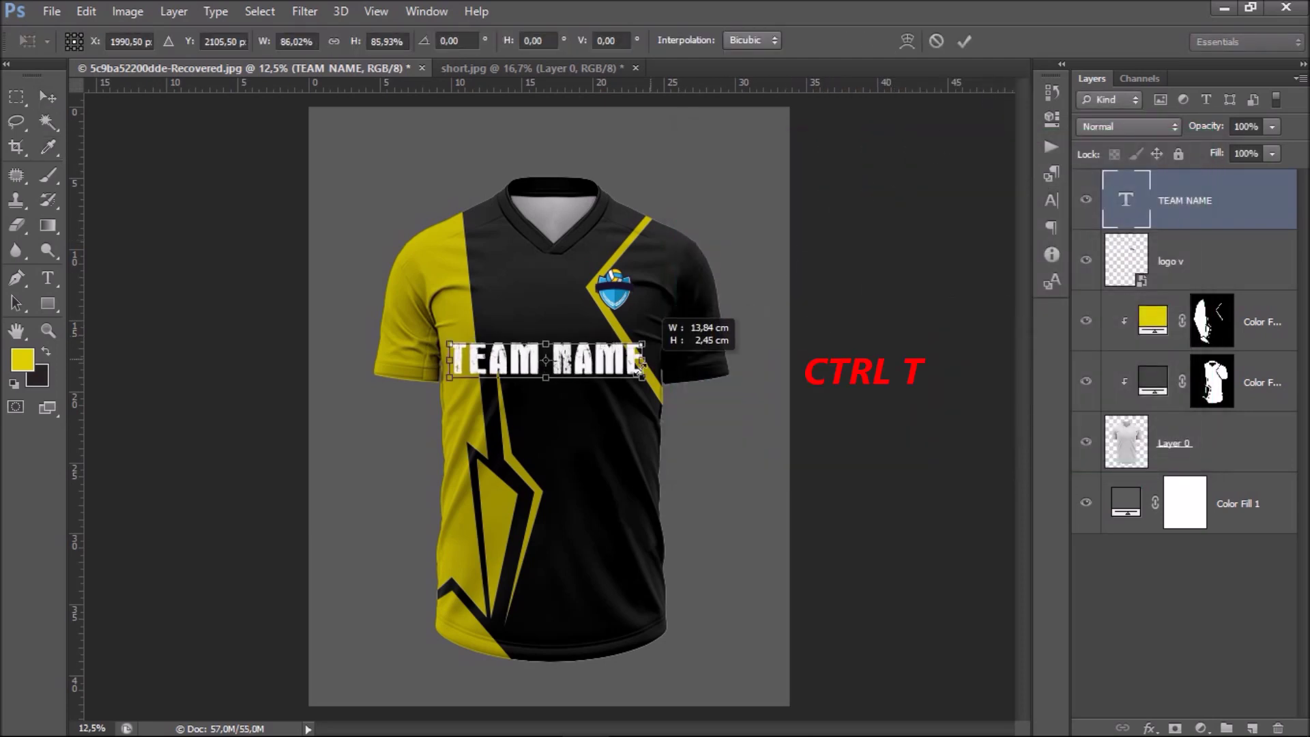
key(Return)
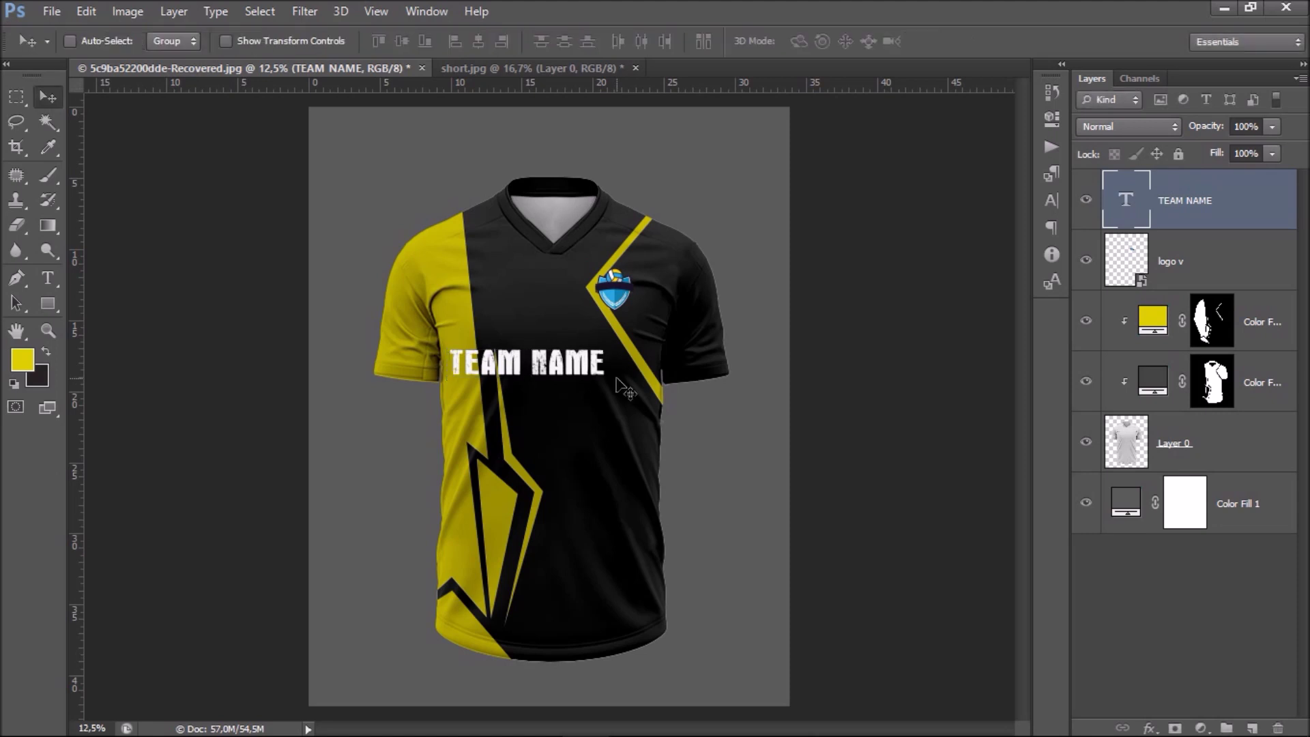
key(ctrl+plus)
Nudge TEAM NAME down and try the Shrikhand, Sigmar One and Rosewood Std fonts.
drag(577, 343, 607, 361)
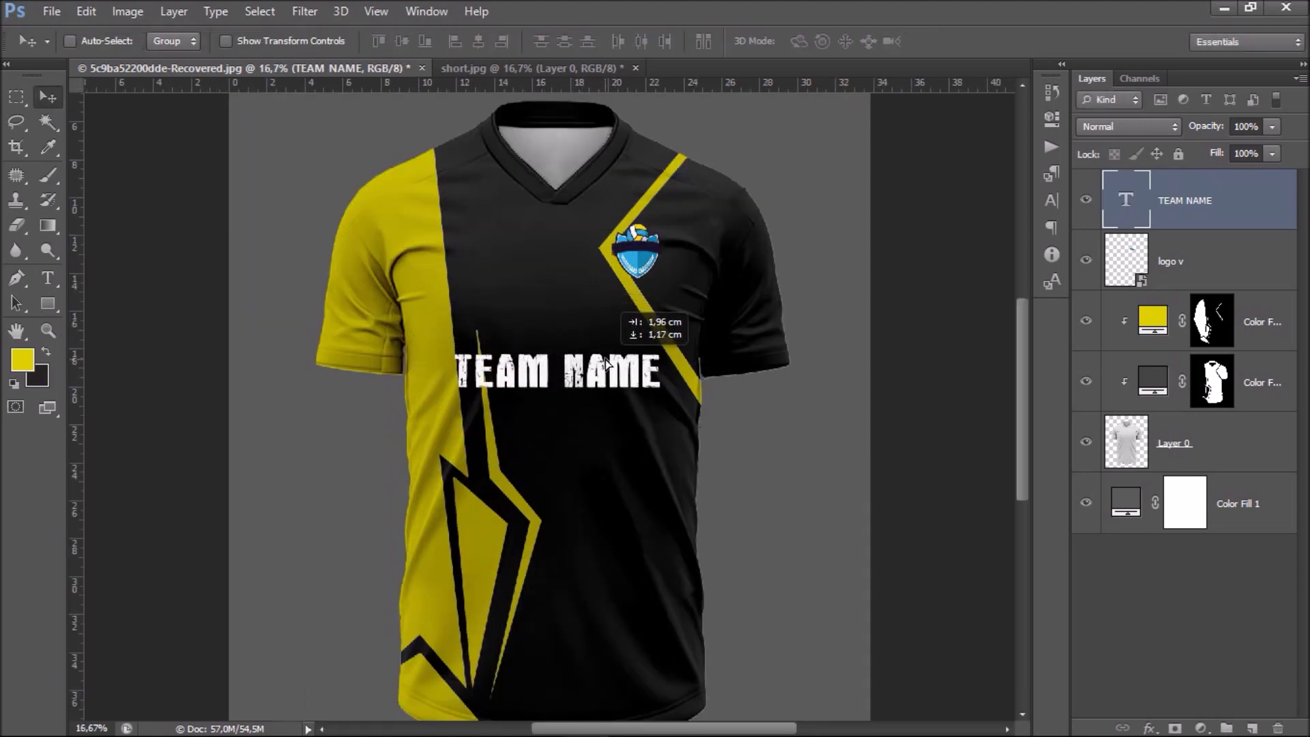
click(1051, 198)
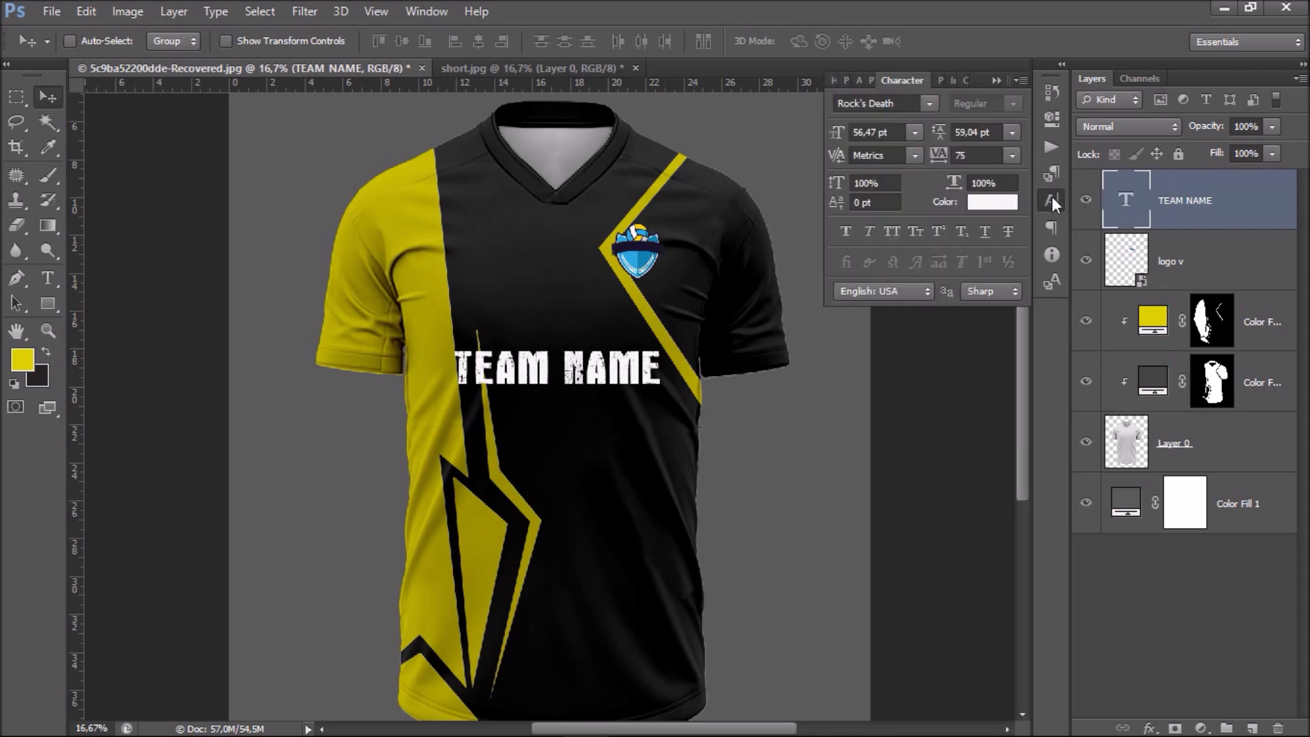
click(935, 97)
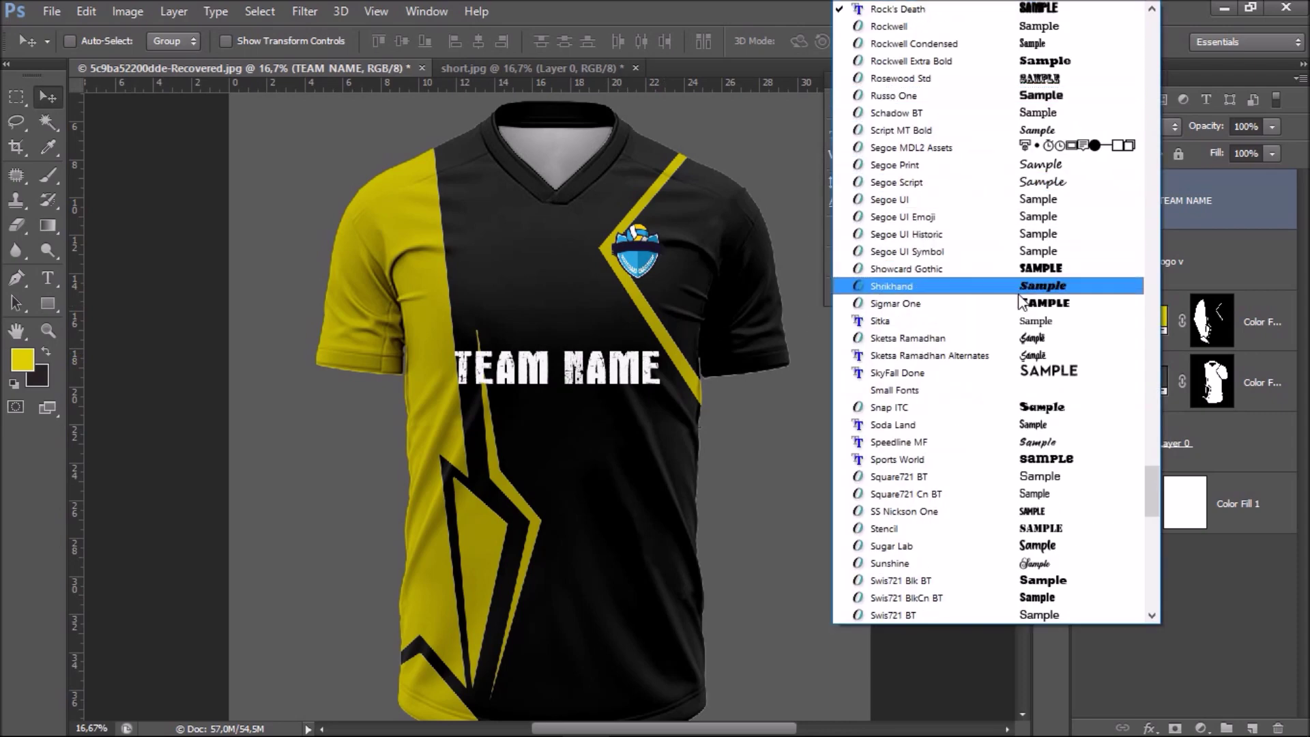
click(996, 286)
click(930, 103)
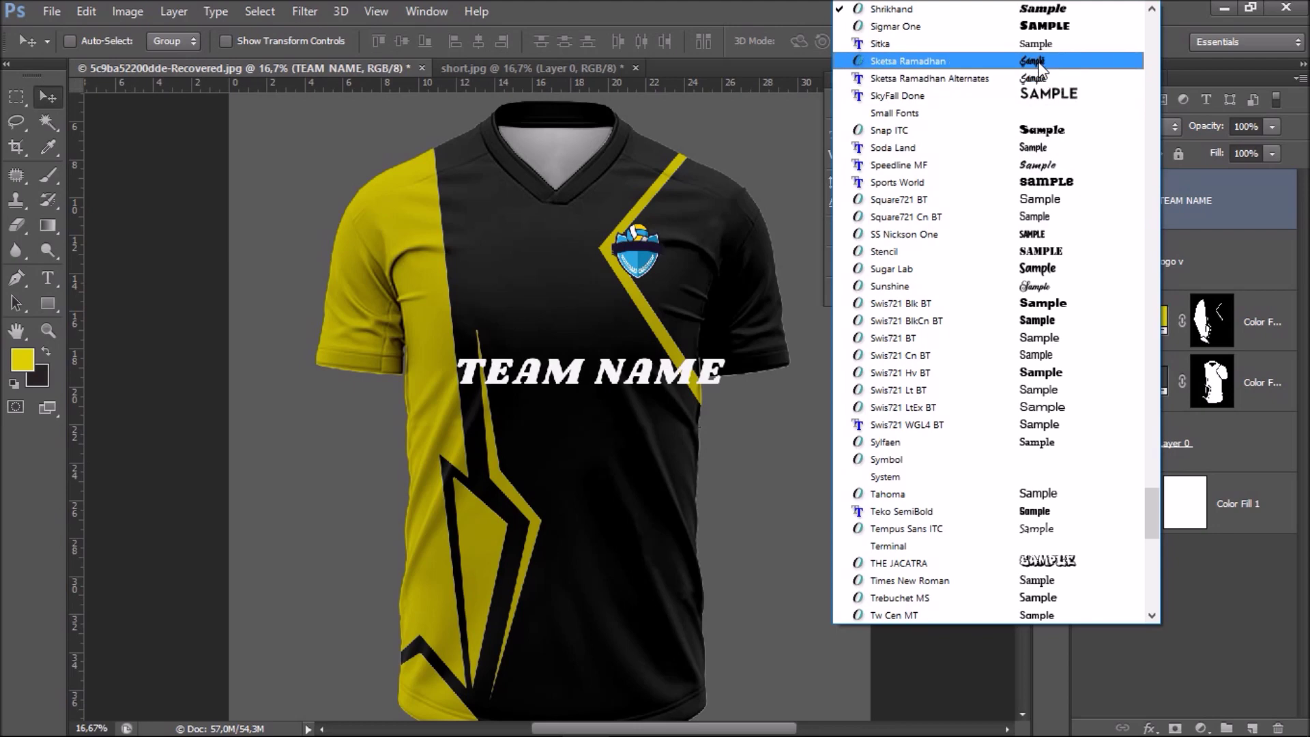
click(1037, 26)
click(930, 103)
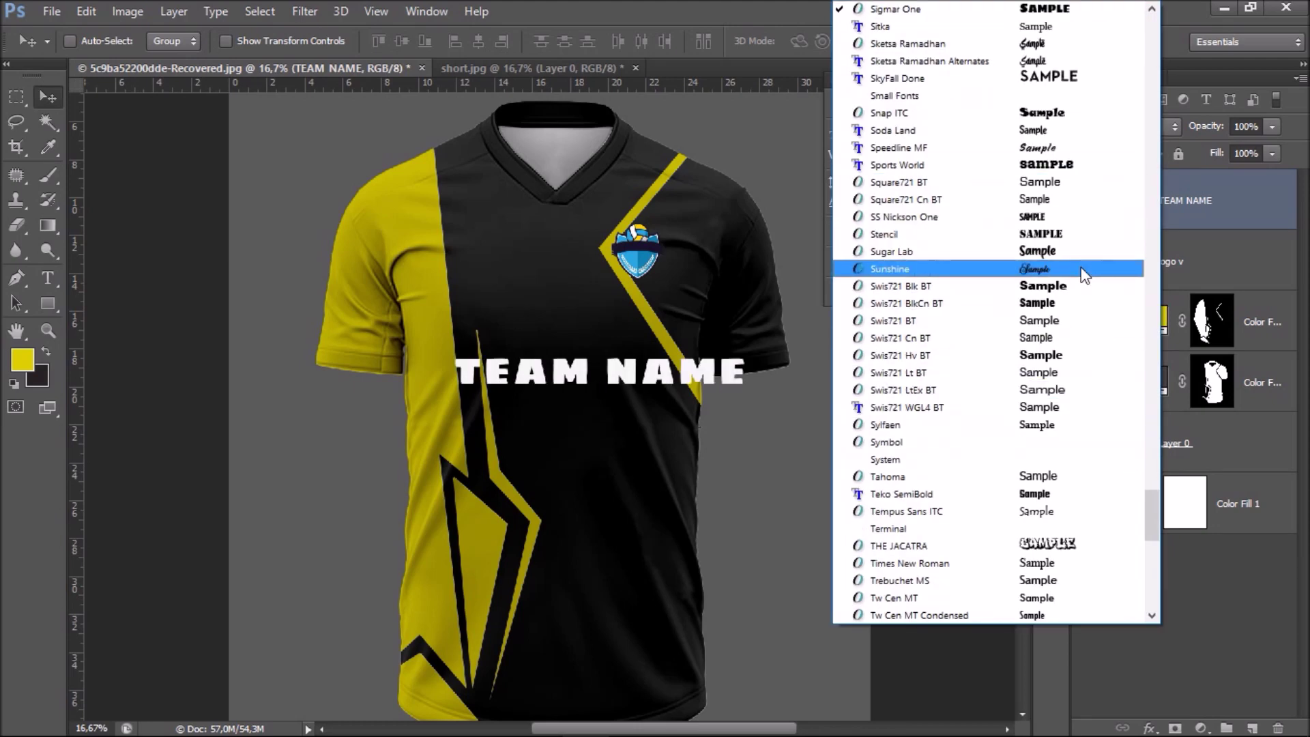
scroll(1090, 266, up, 5)
click(1091, 248)
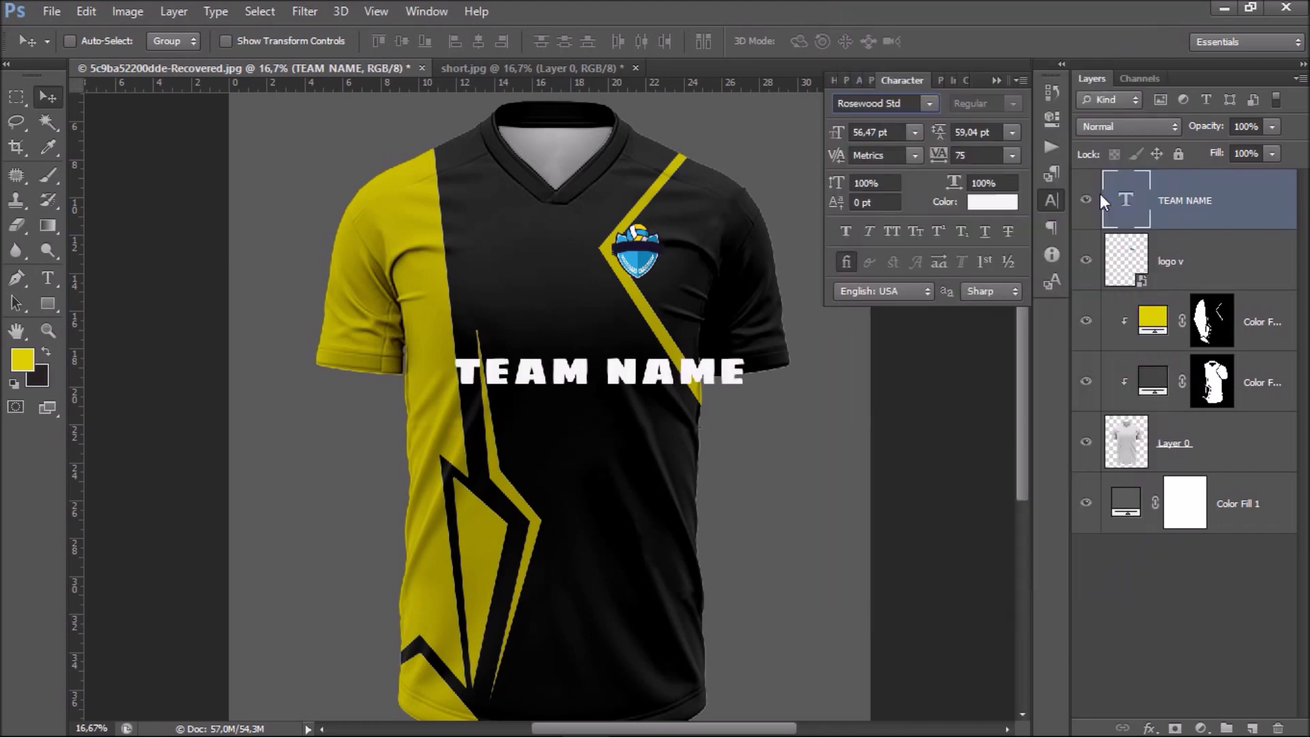
Try Prefix, settle on the italic Noize Sport font, and shift TEAM NAME left.
click(935, 105)
scroll(1053, 216, up, 2)
scroll(1071, 191, up, 3)
scroll(1085, 174, up, 3)
click(1078, 148)
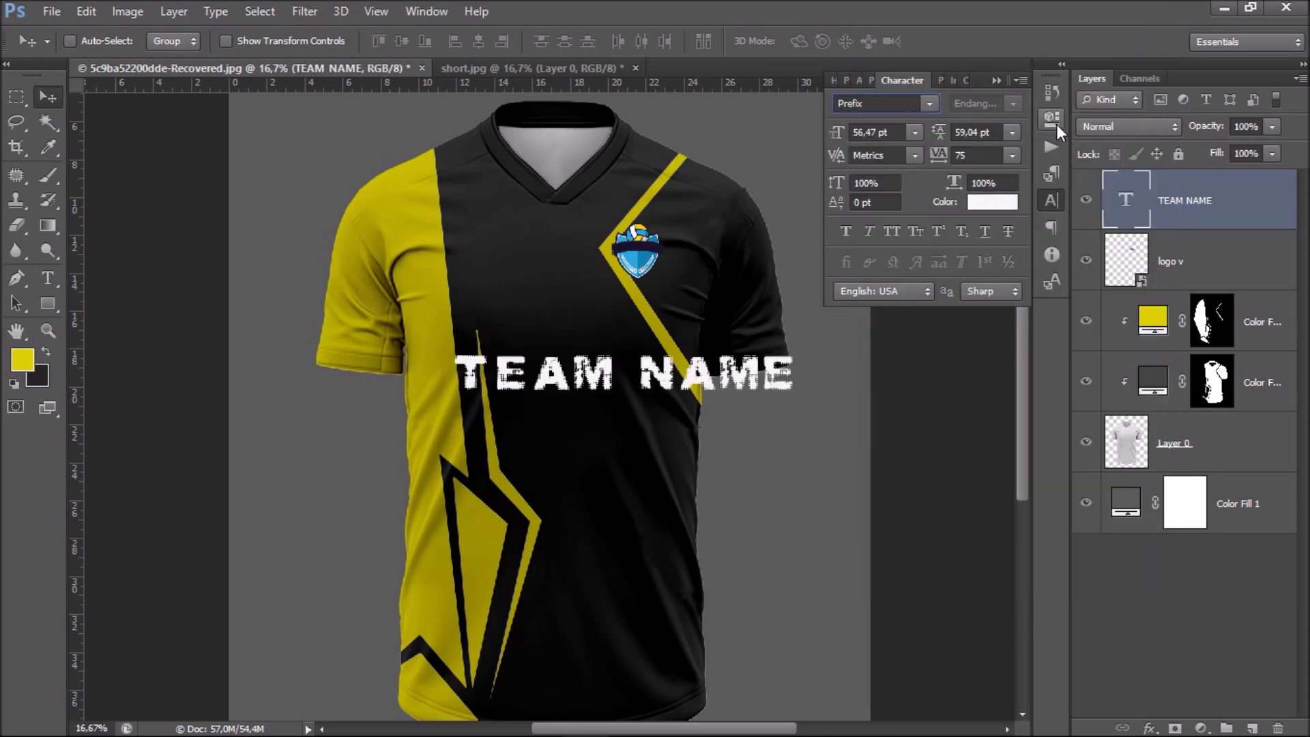
click(928, 103)
scroll(1147, 430, up, 9)
scroll(1135, 395, up, 7)
click(1079, 322)
click(997, 81)
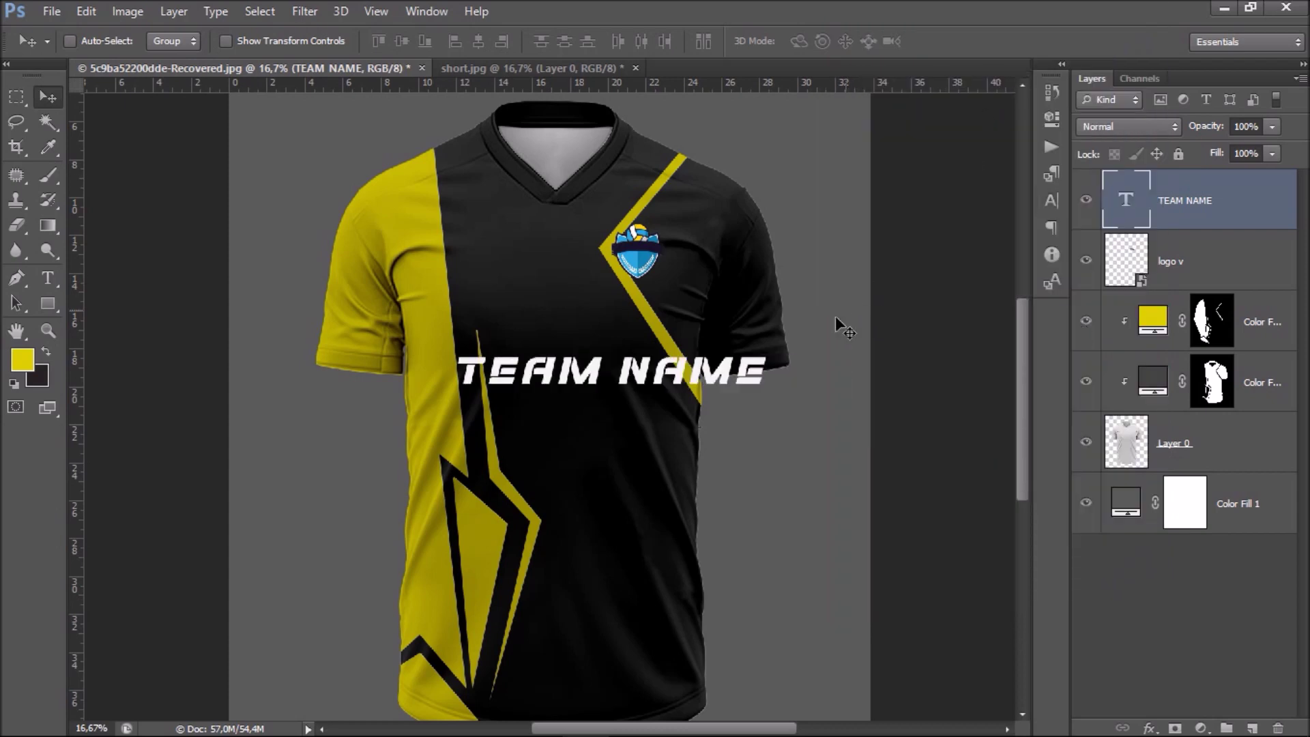
drag(741, 375, 692, 365)
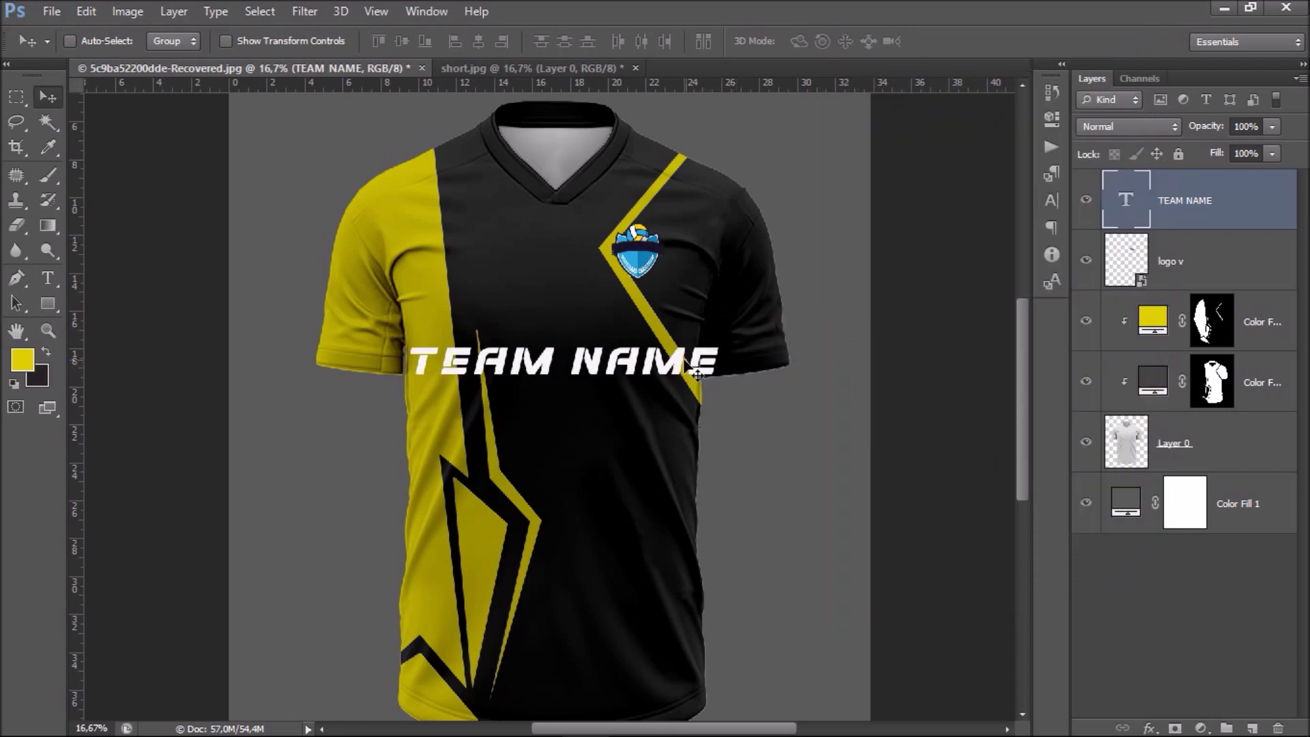
click(48, 278)
click(561, 367)
Break TEAM NAME onto two lines, scale it slightly larger, and centre it below the crest.
key(Return)
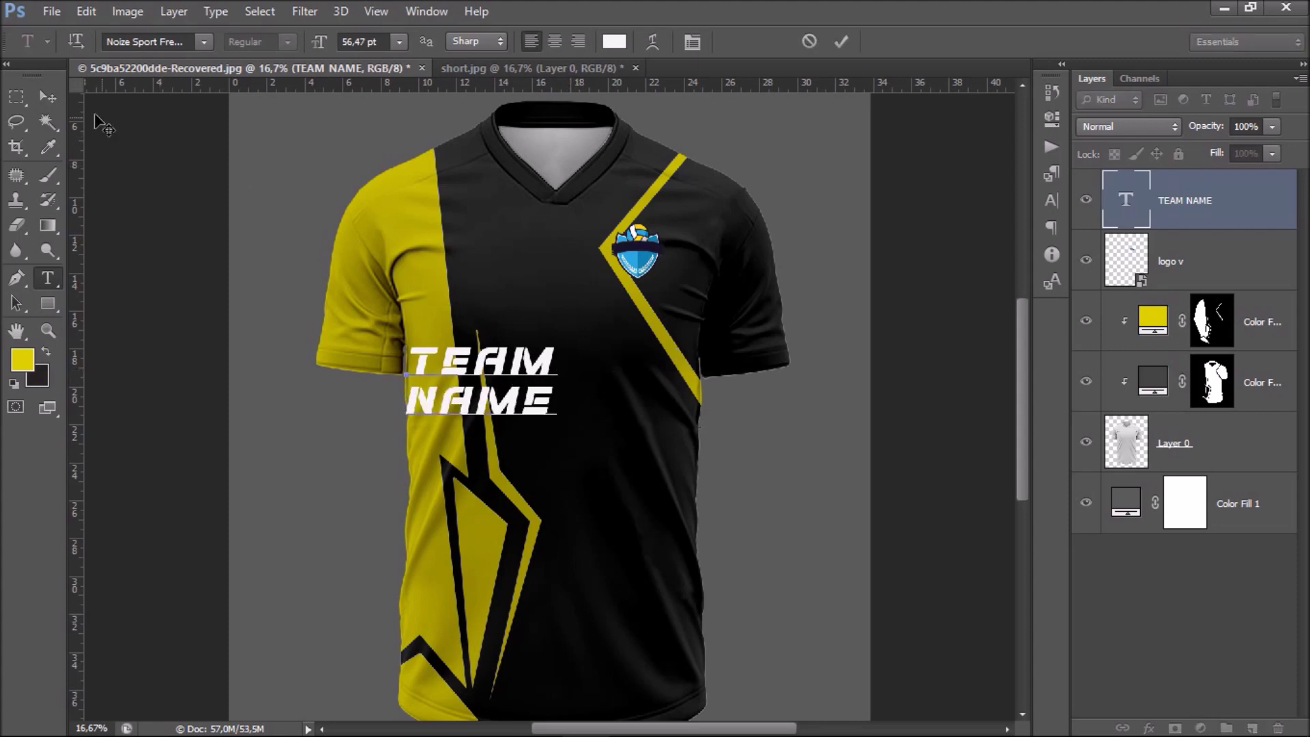
click(47, 97)
drag(515, 378, 573, 369)
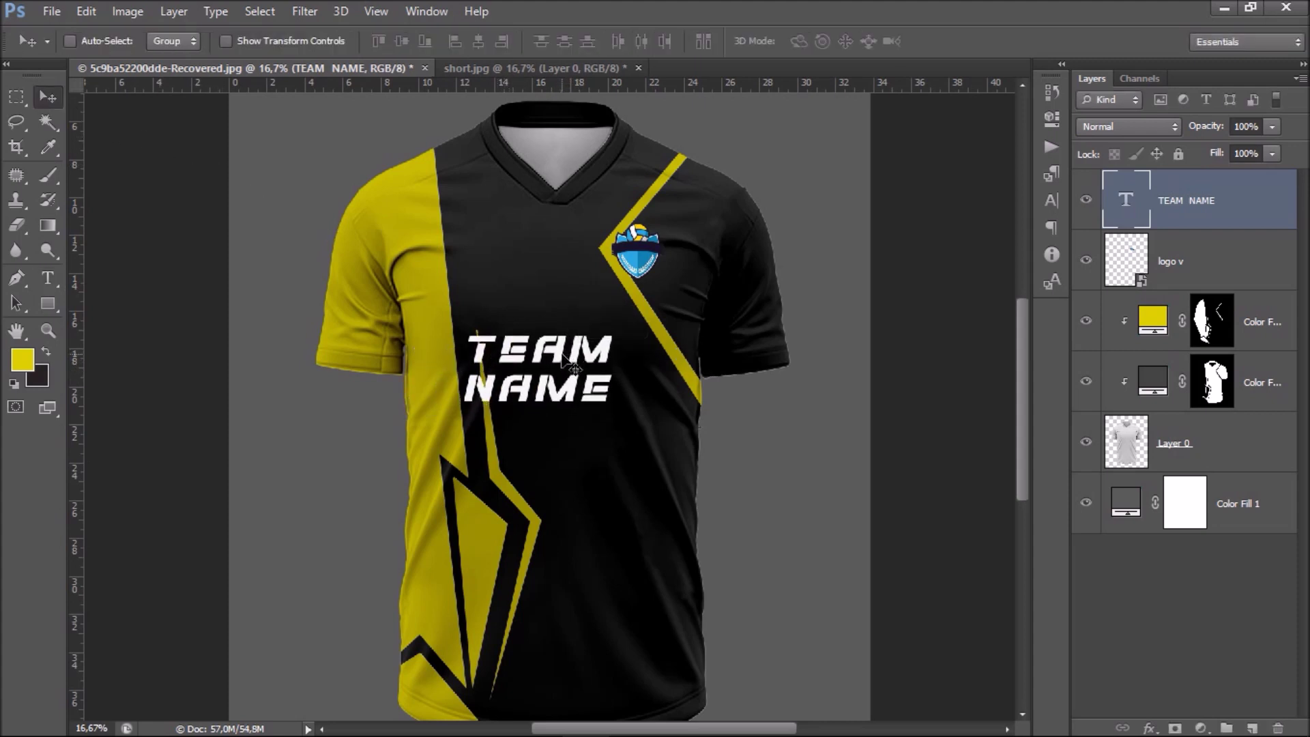
key(ctrl+t)
drag(634, 327, 660, 320)
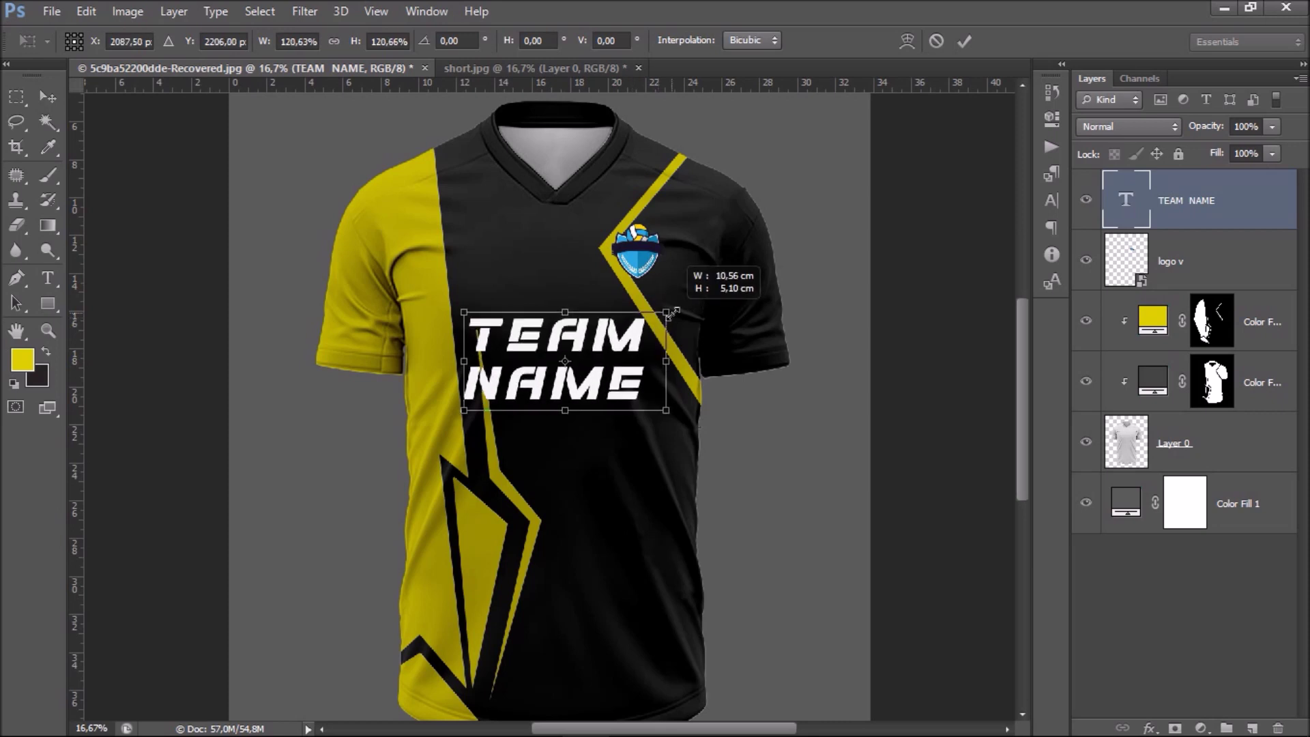
drag(627, 369, 631, 358)
key(shift+Right)
key(shift+Right)
drag(667, 309, 640, 322)
drag(588, 364, 619, 386)
key(Return)
key(ctrl+minus)
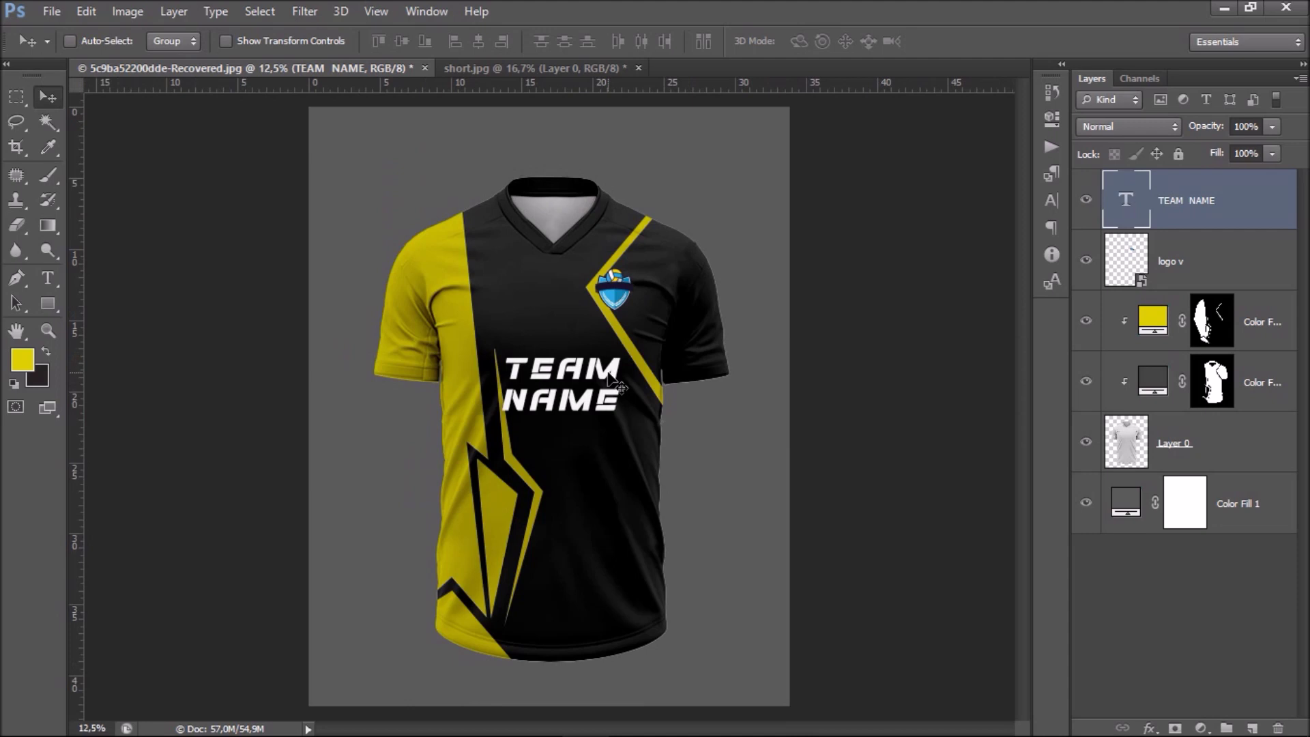
key(ctrl+minus)
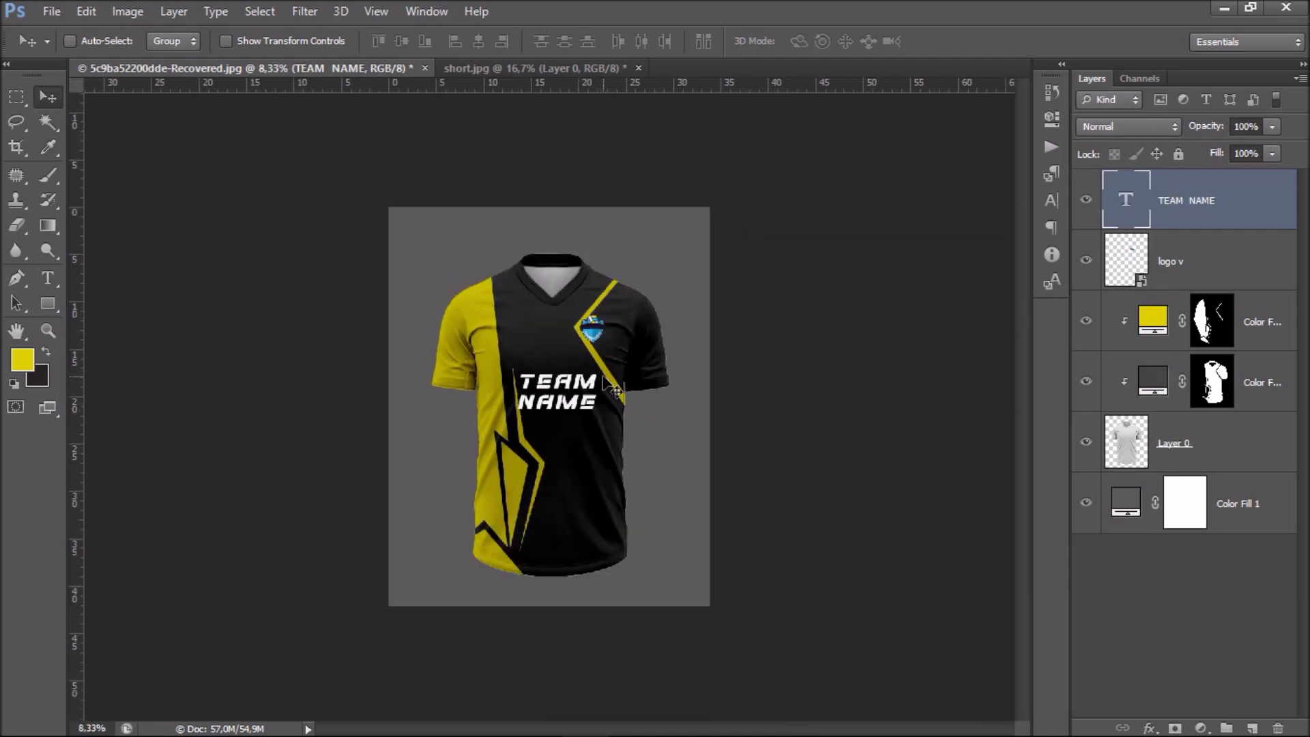
Change the background fill colour to near-white.
double_click(1127, 505)
drag(775, 283, 679, 190)
click(1103, 176)
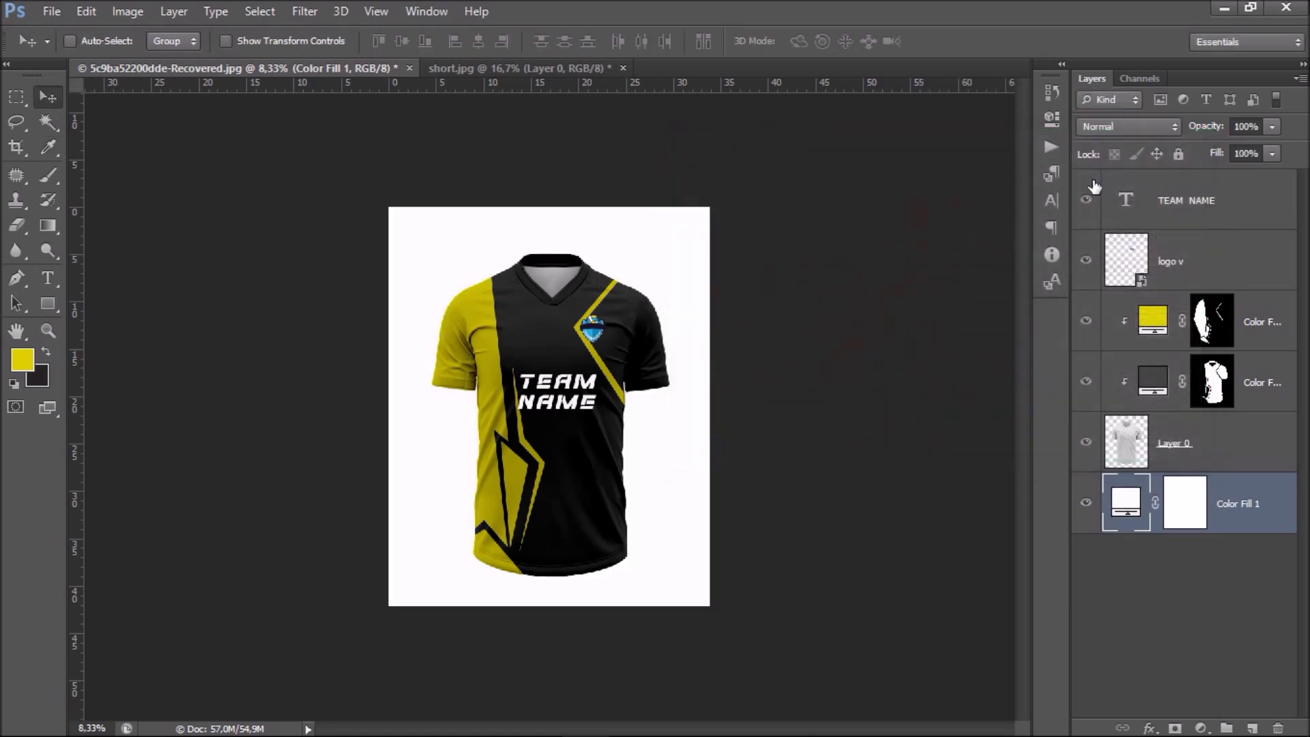
Crop-extend the canvas downward to leave white space below the jersey.
key(ctrl+minus)
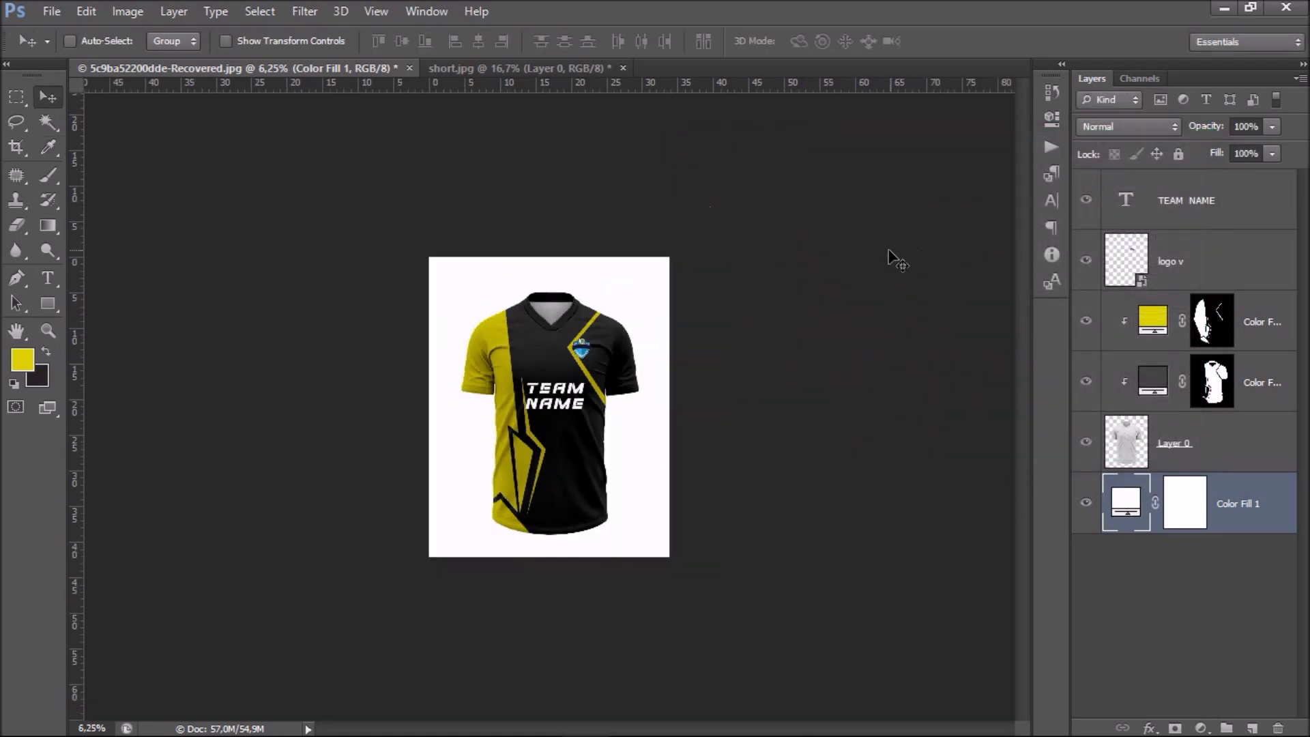
key(ctrl+minus)
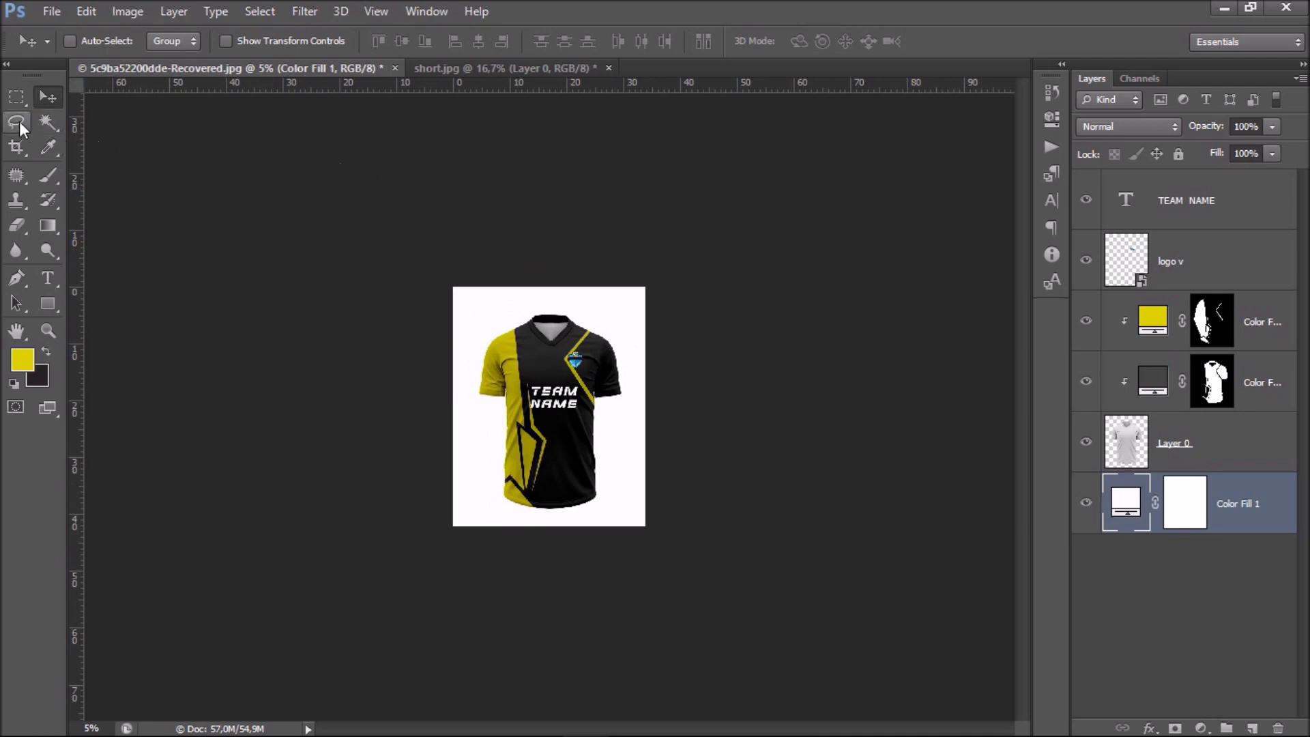
click(16, 146)
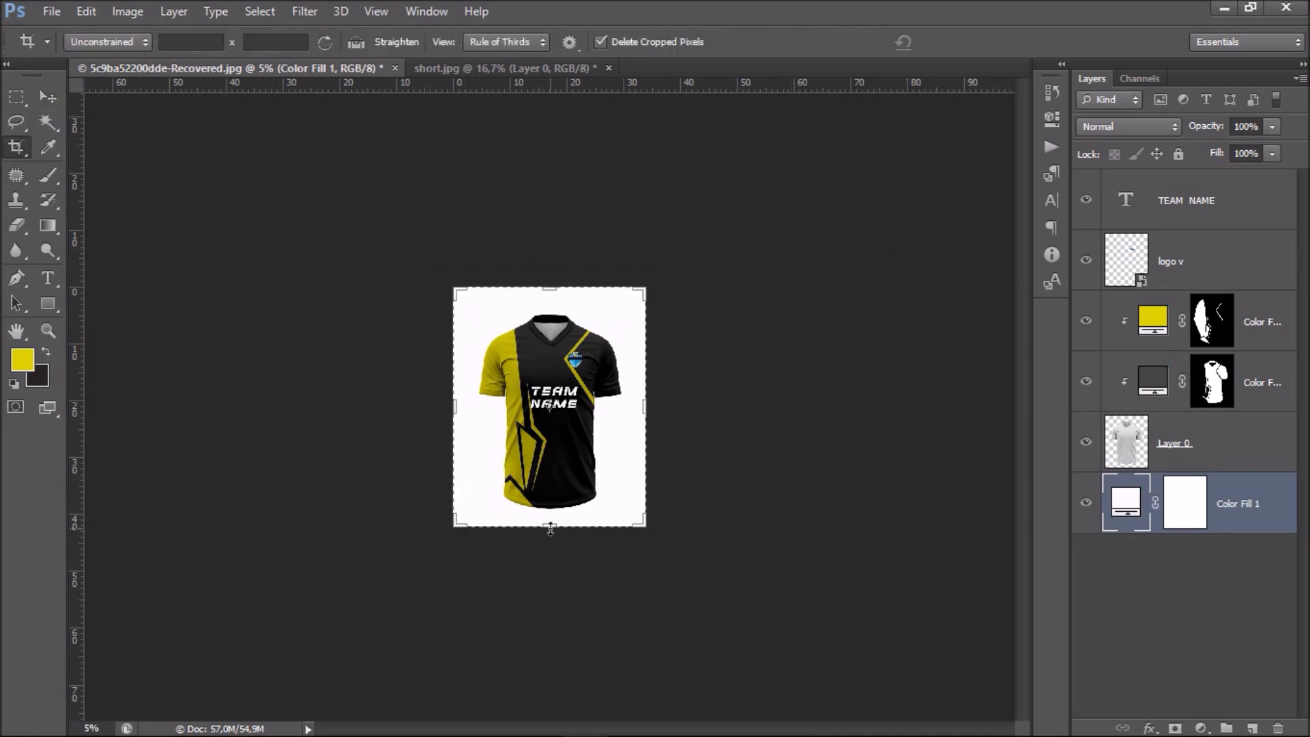
drag(551, 527, 549, 584)
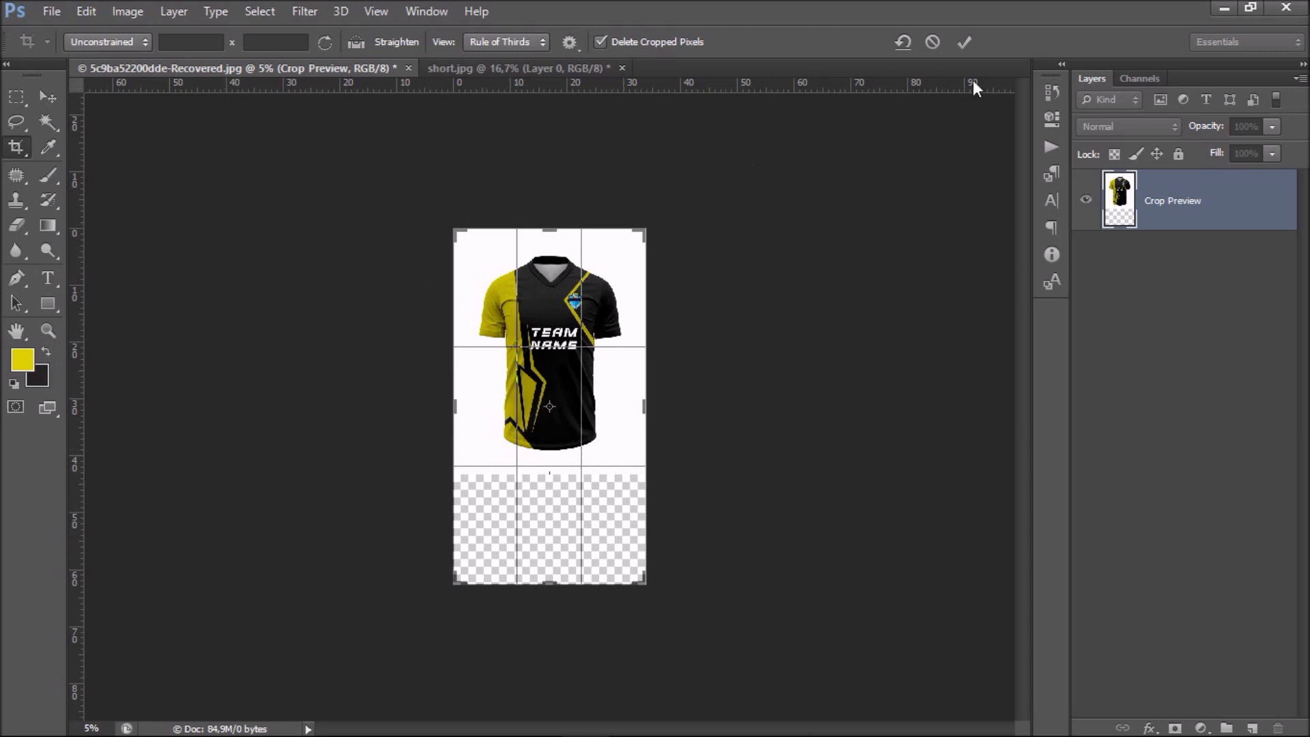
click(964, 42)
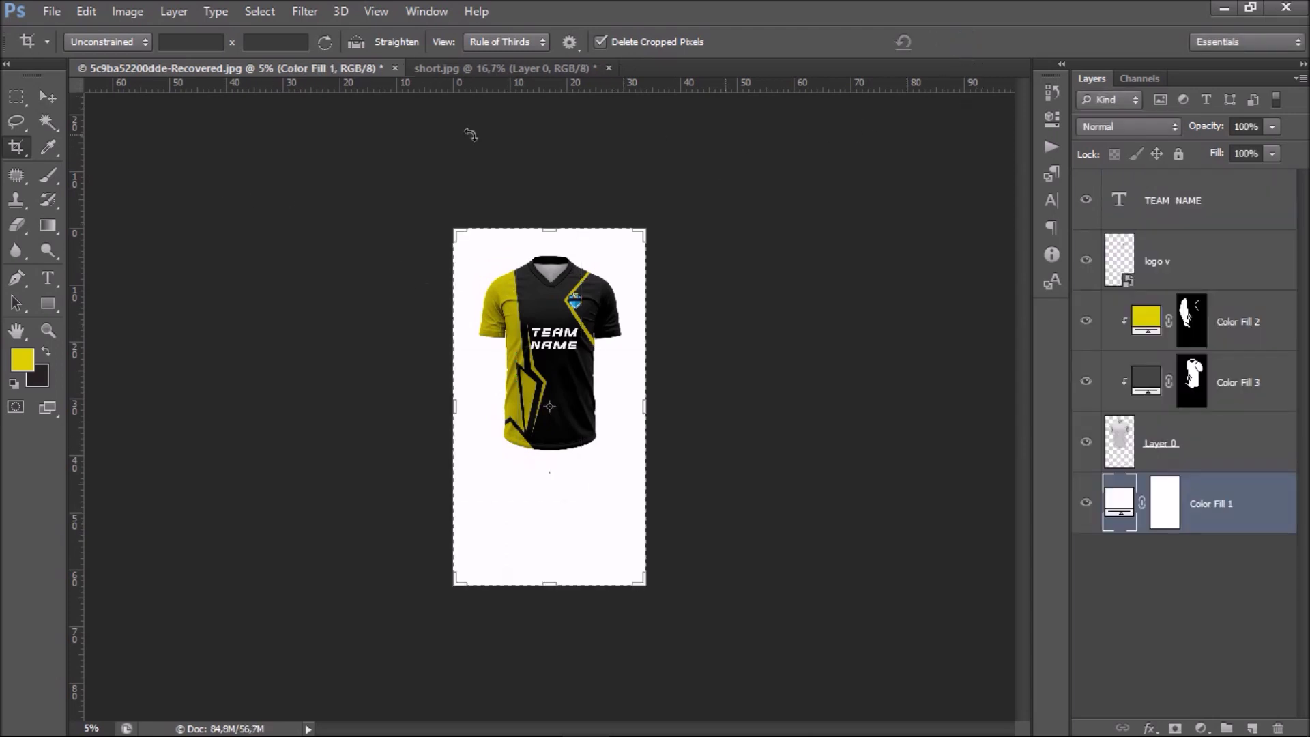
click(55, 96)
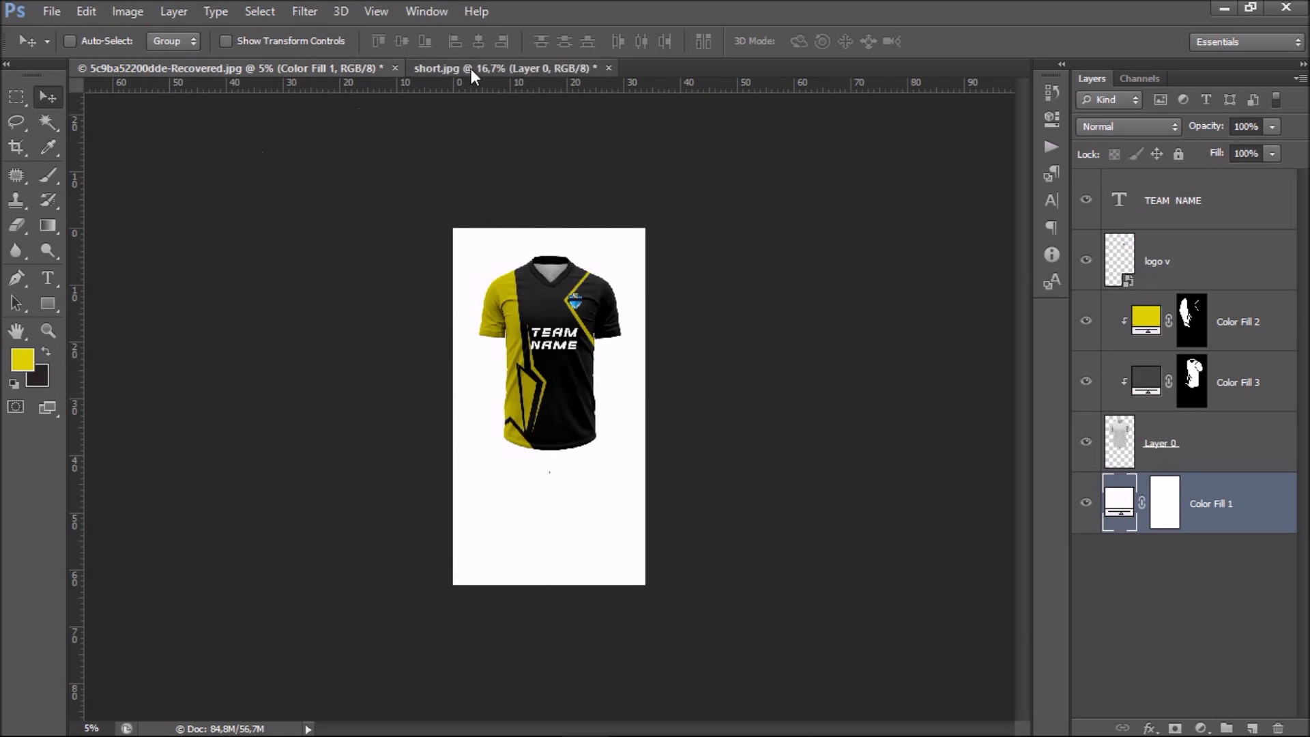
Bring the shorts from short.jpg into the jersey document, just under the shirt hem.
click(471, 69)
drag(623, 328, 351, 66)
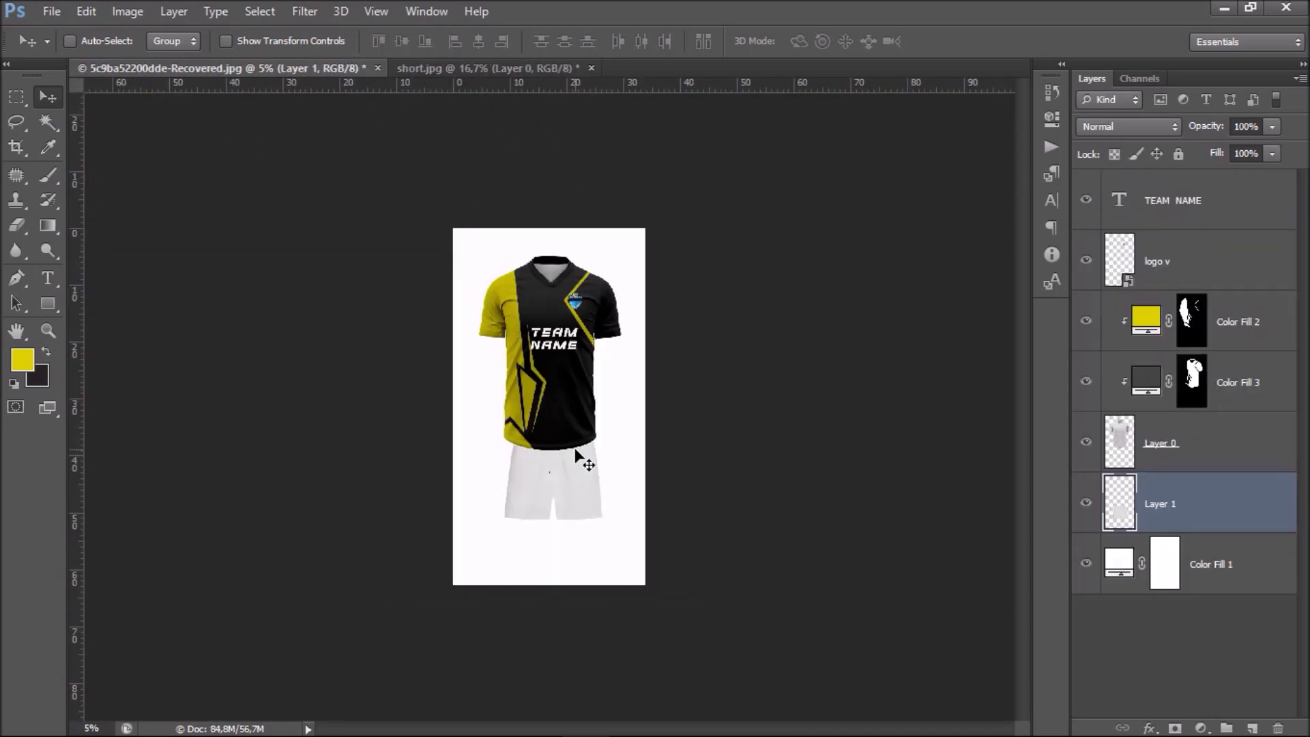
drag(350, 67, 581, 470)
scroll(583, 475, up, 2)
scroll(583, 475, up, 1)
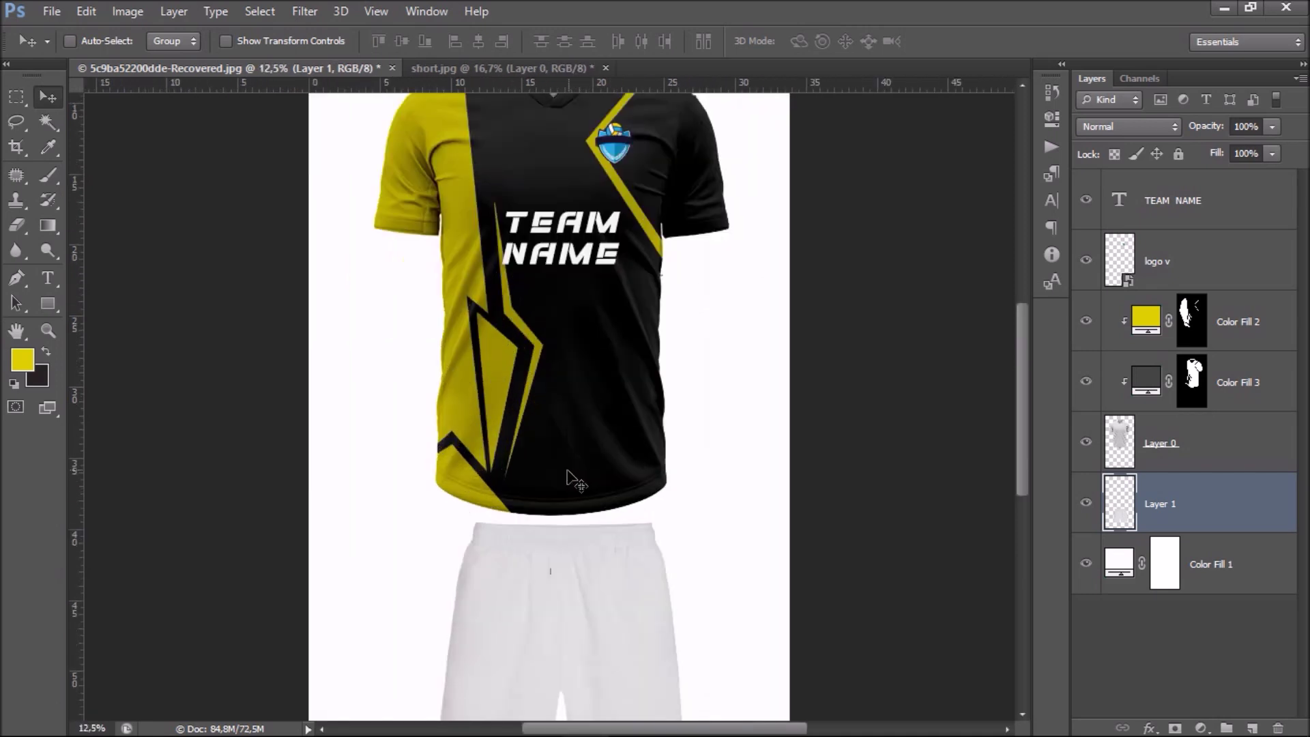
drag(560, 503, 531, 391)
drag(570, 450, 538, 448)
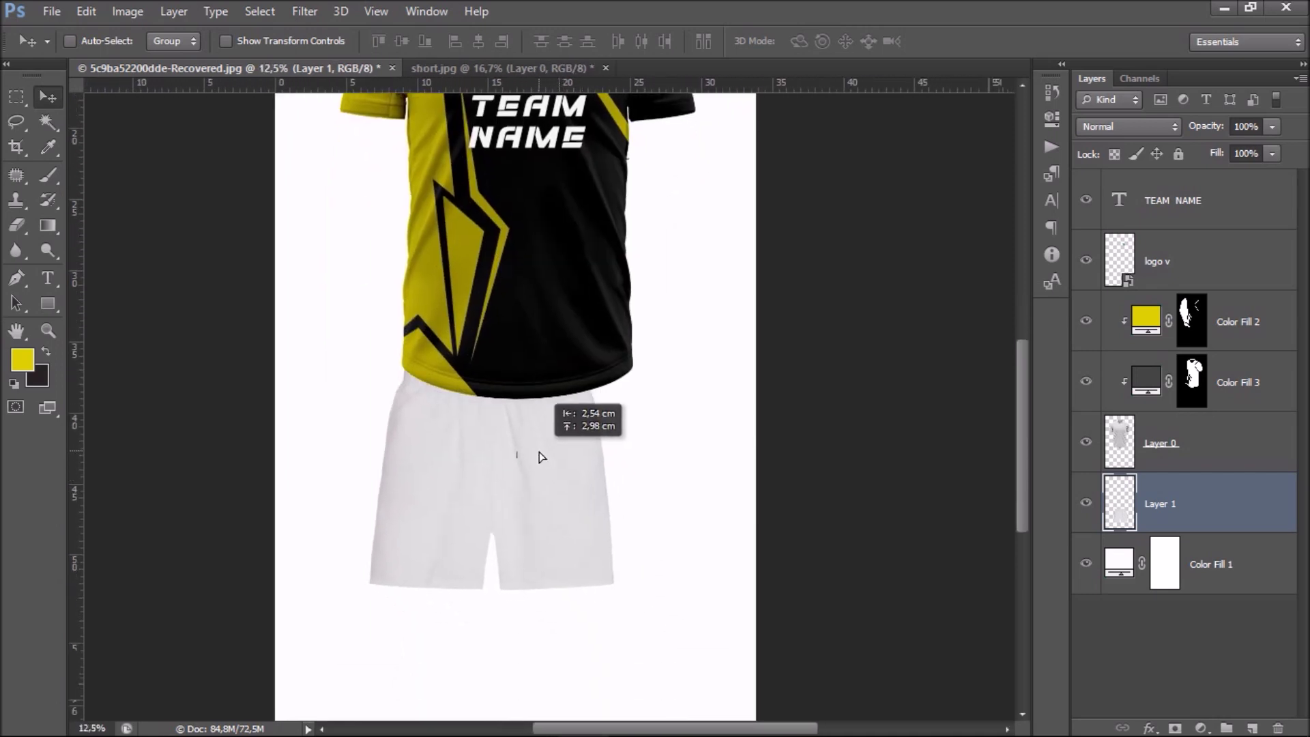
Scale the shorts to match the jersey width and load their outline as a selection.
key(ctrl+t)
drag(615, 587, 673, 645)
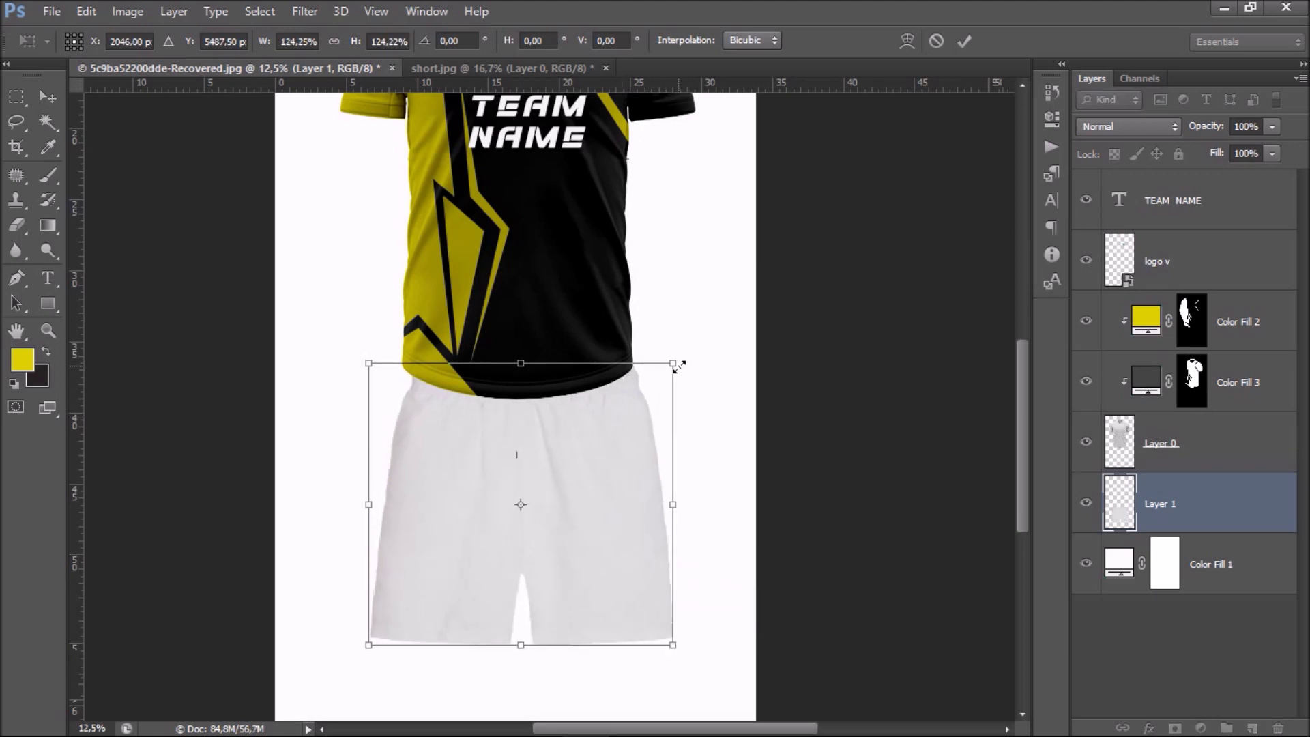
mouse_move(677, 369)
mouse_down()
mouse_move(616, 391)
mouse_move(658, 333)
mouse_up()
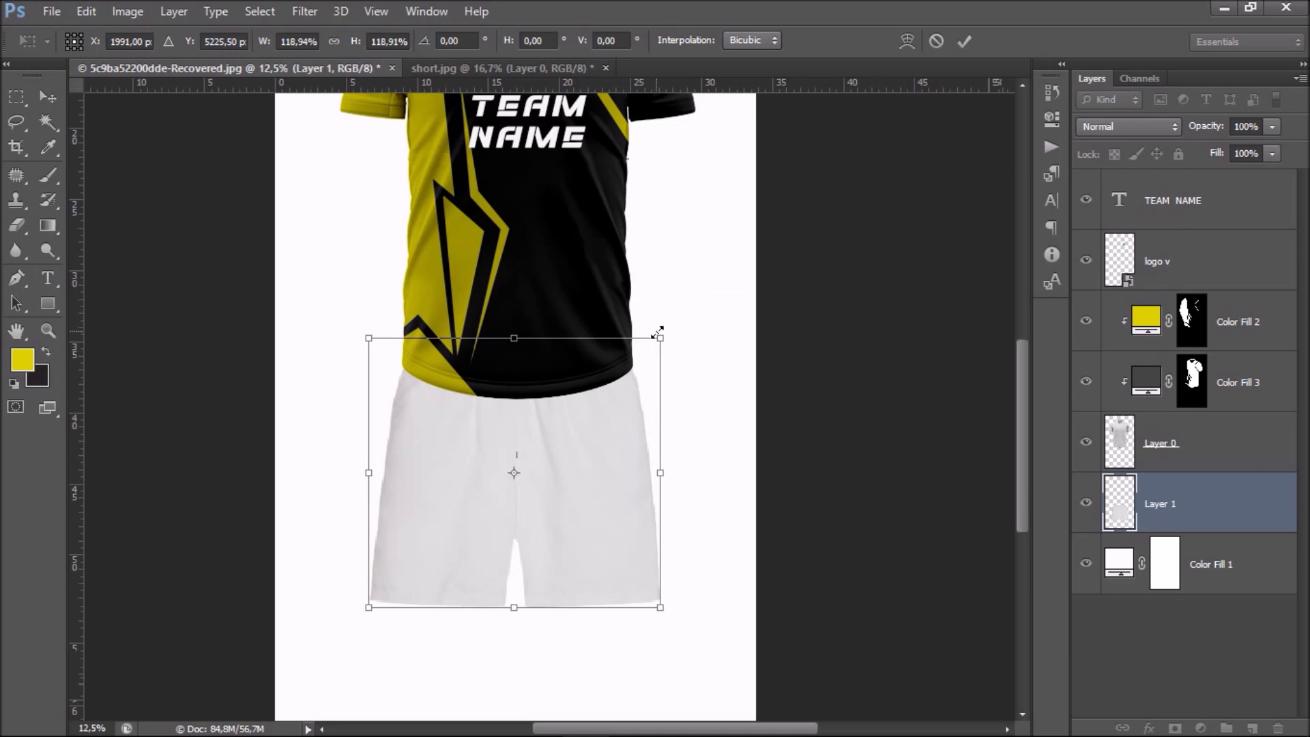
key(Return)
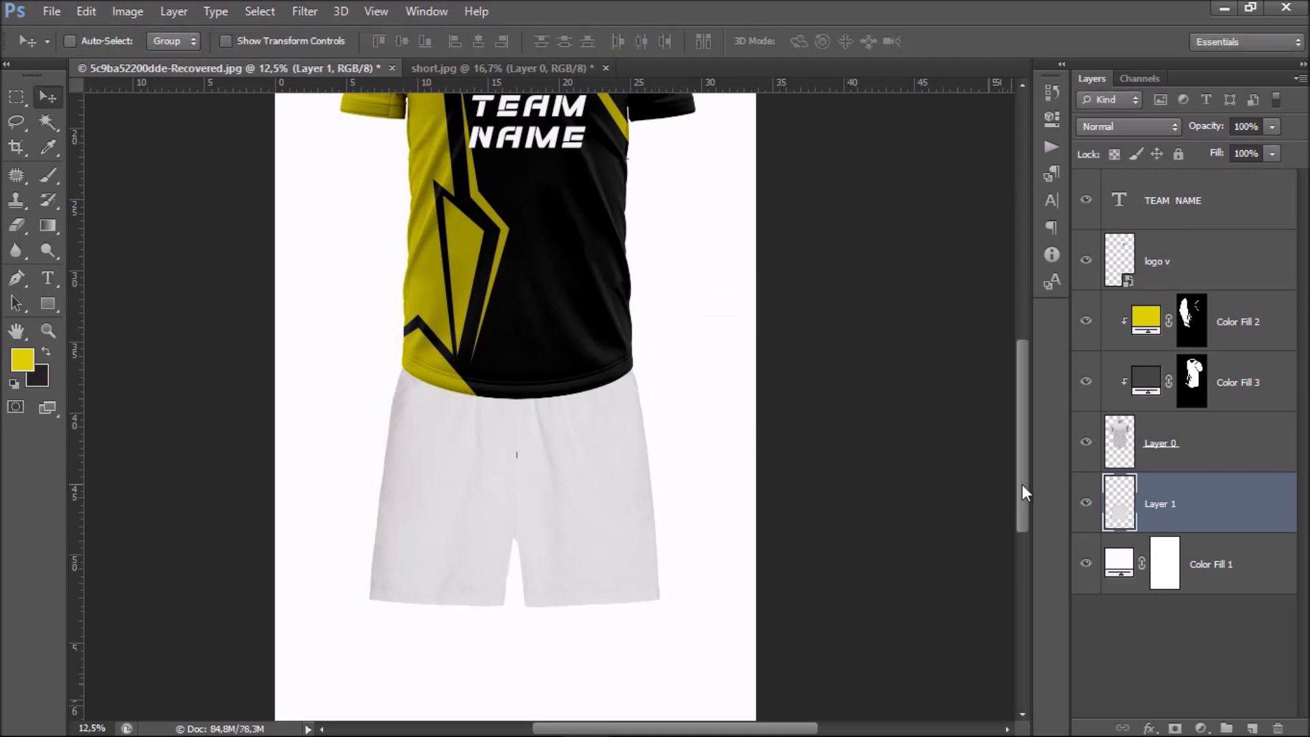
drag(1132, 521, 1119, 522)
ctrl+click(1120, 522)
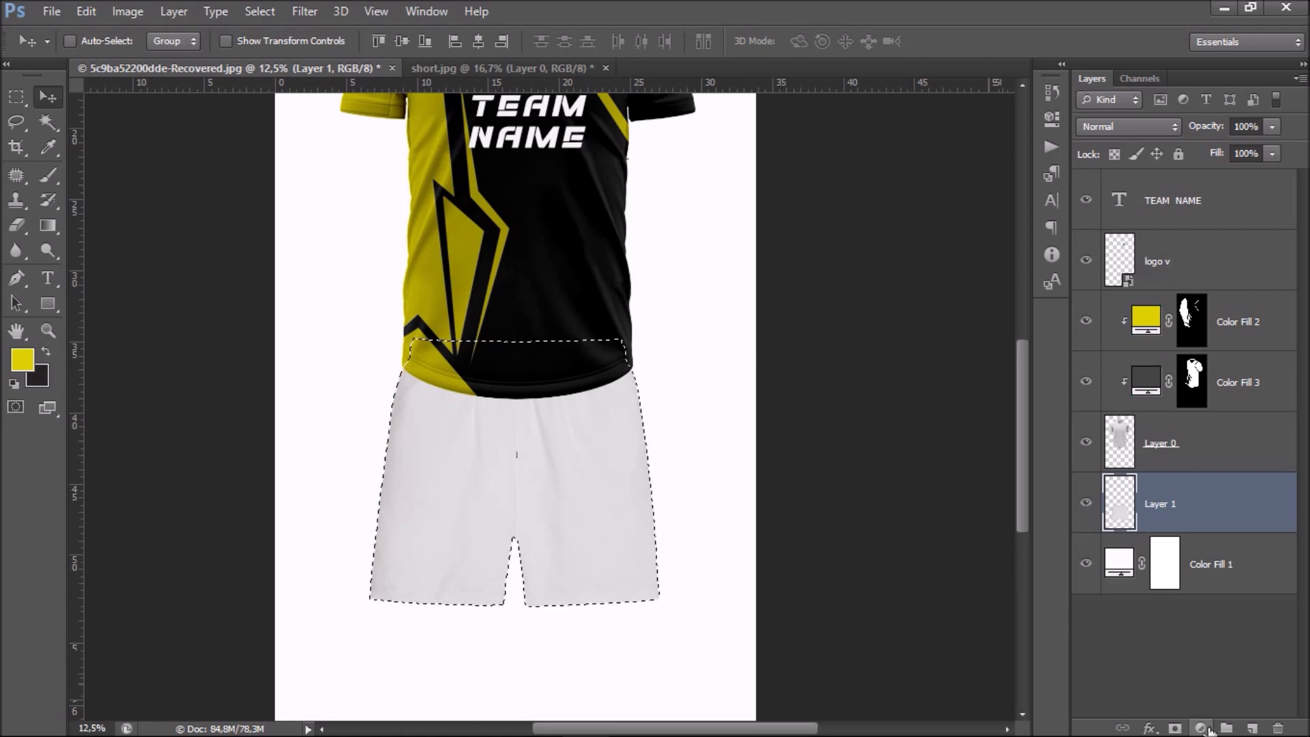
Add a #444444 Solid Color fill over the shorts, blended as Linear Burn.
click(1200, 728)
click(1153, 312)
click(689, 360)
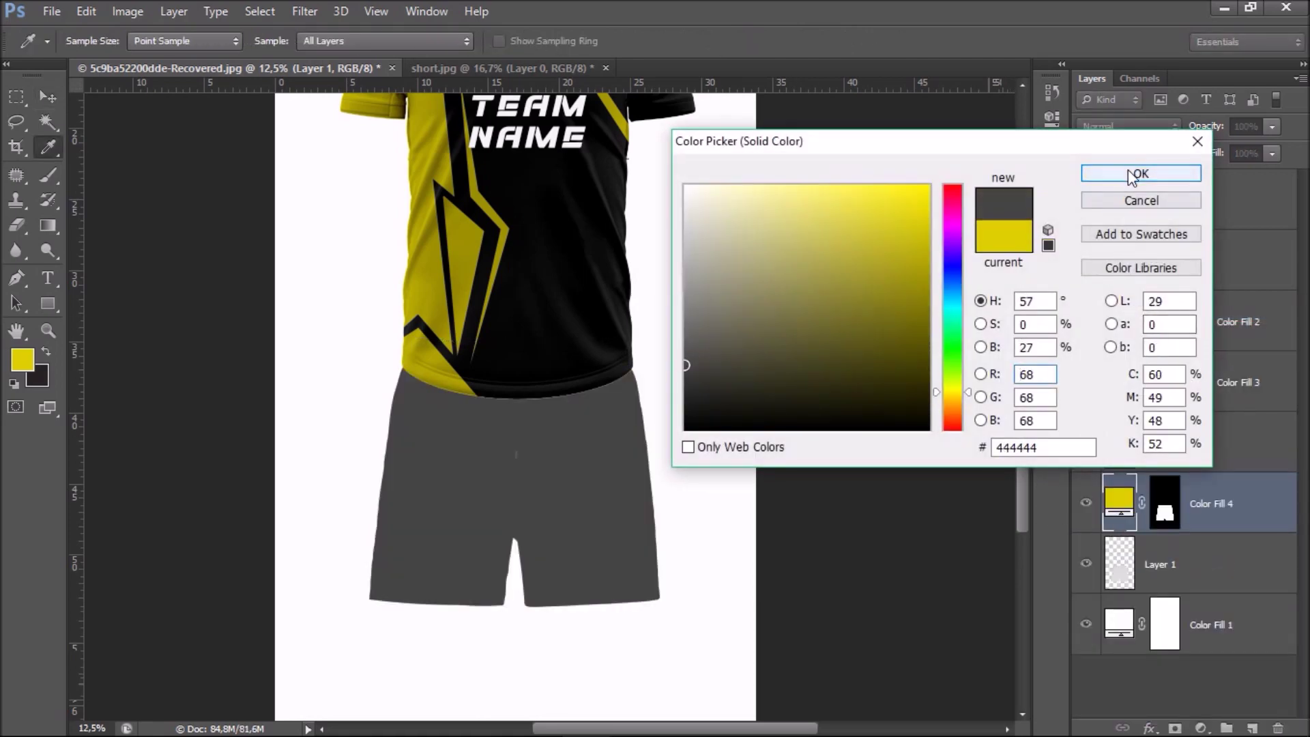
click(1129, 171)
click(1132, 128)
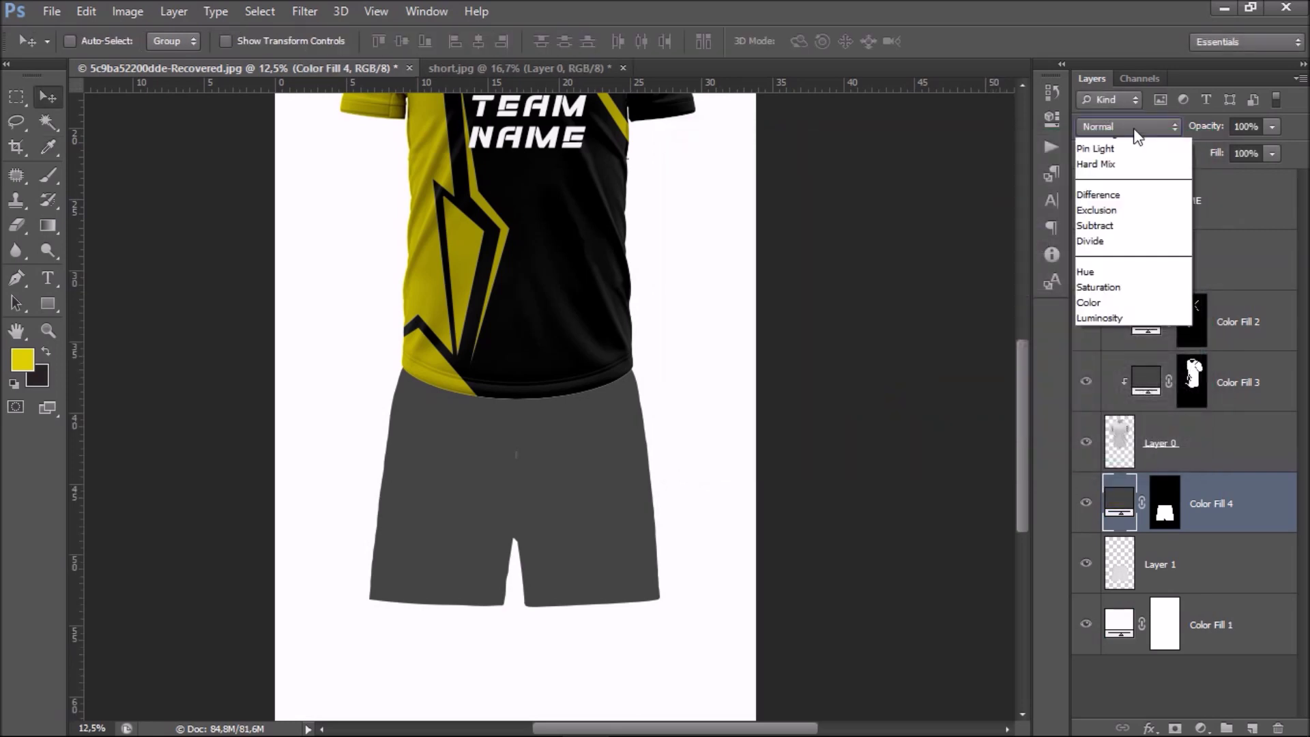
click(1132, 240)
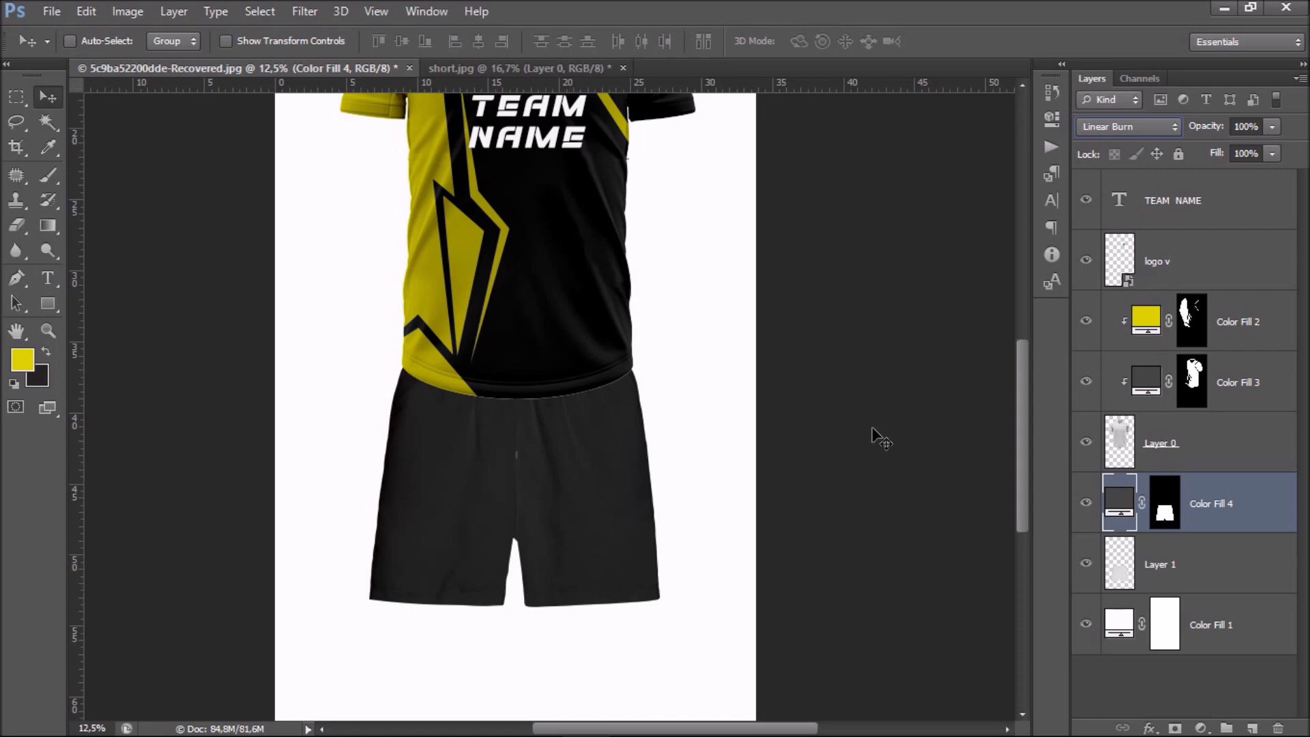
Darken the shorts fill colour to #2c2c2c.
double_click(1111, 502)
click(686, 377)
click(683, 388)
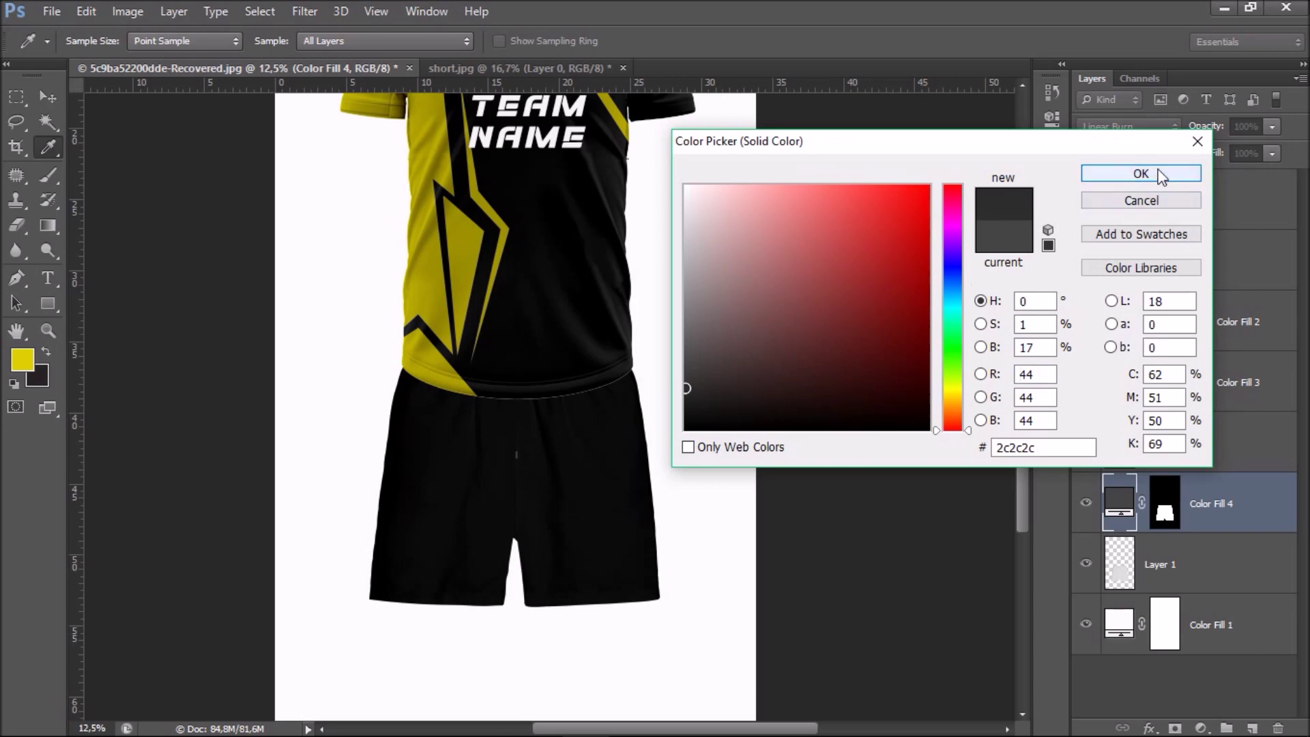
click(1137, 174)
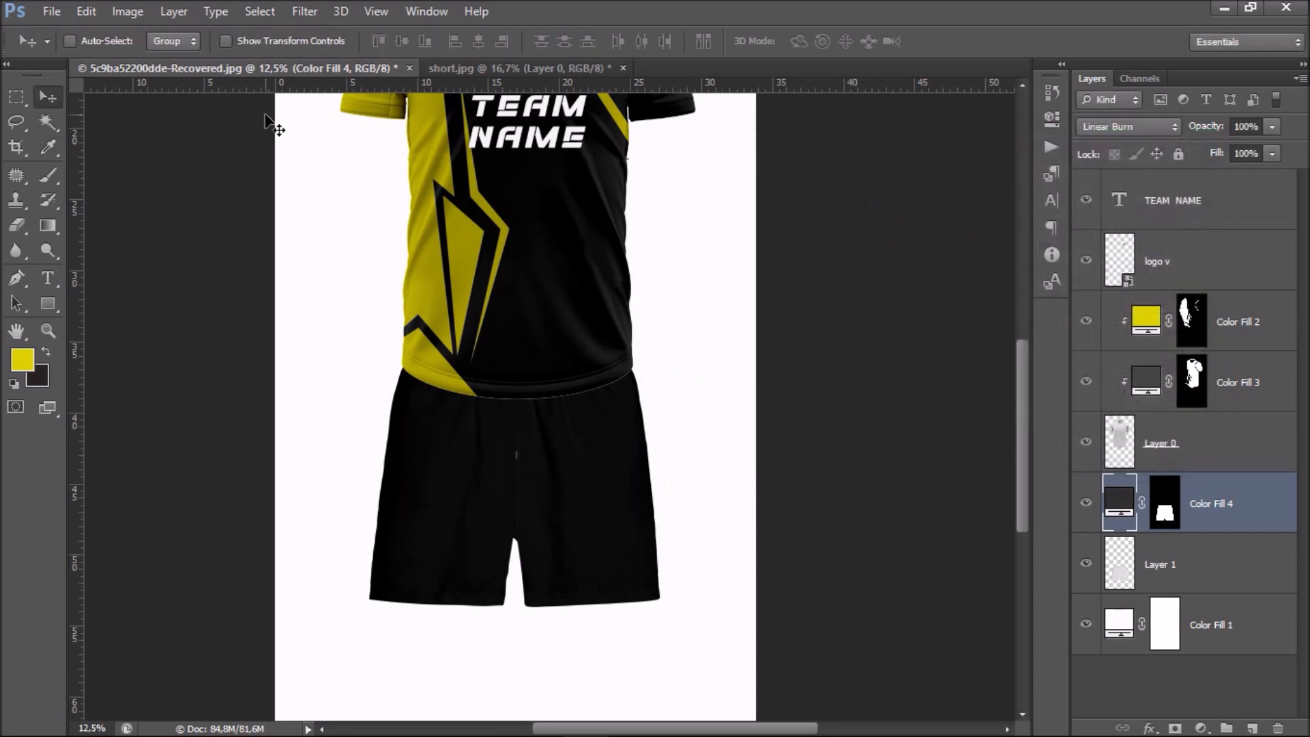
click(60, 281)
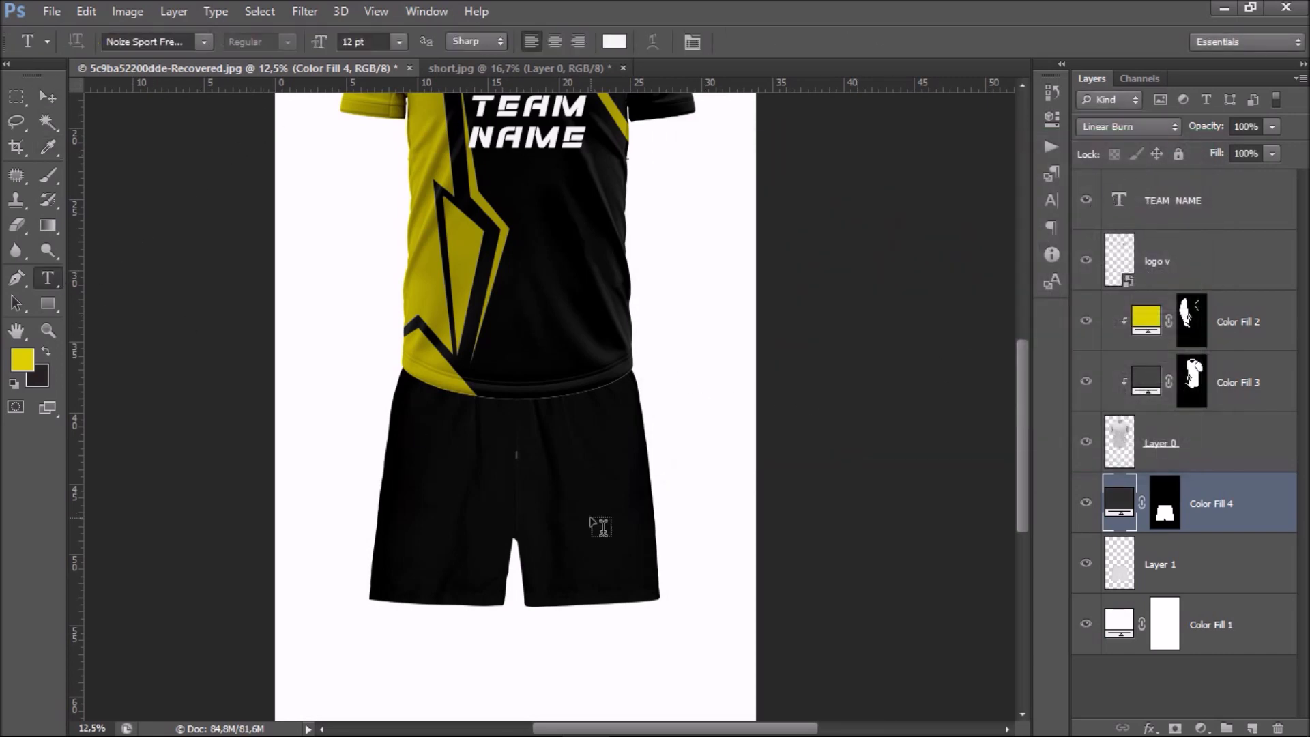
Type a white 15 on the shorts leg and enlarge it.
click(592, 559)
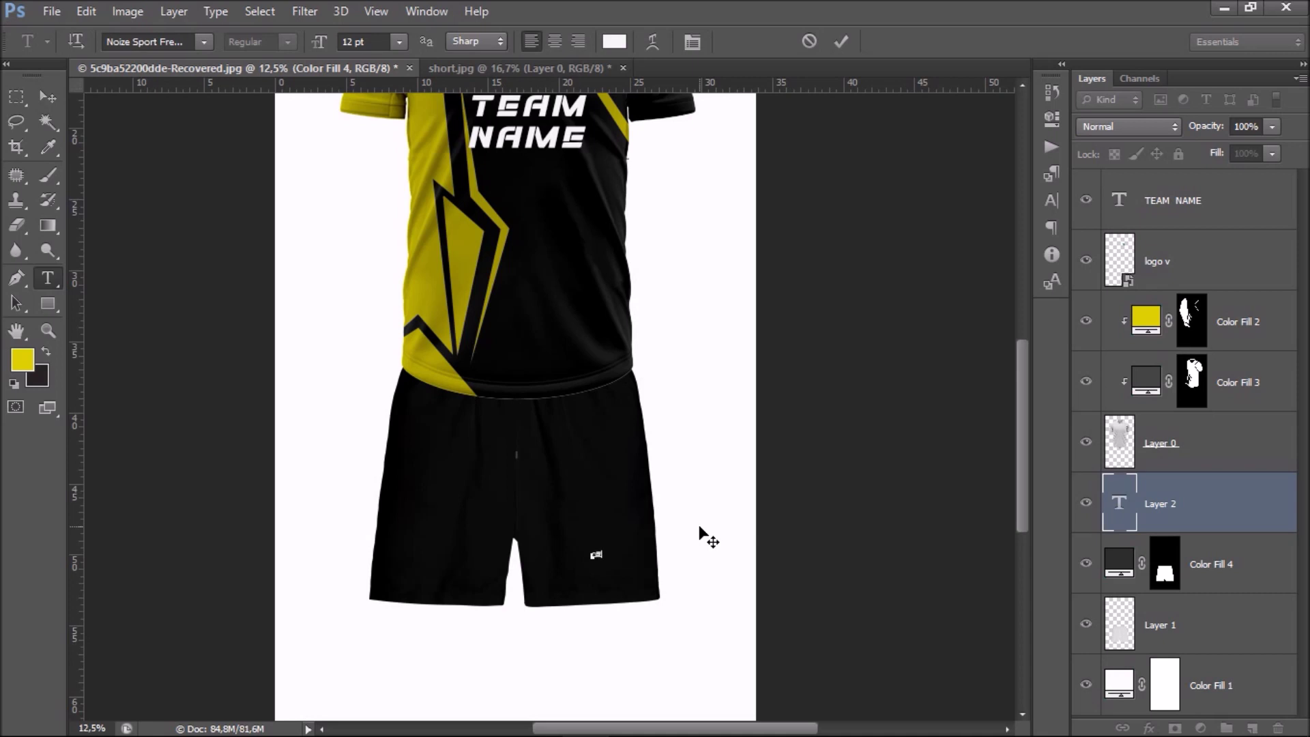
click(47, 96)
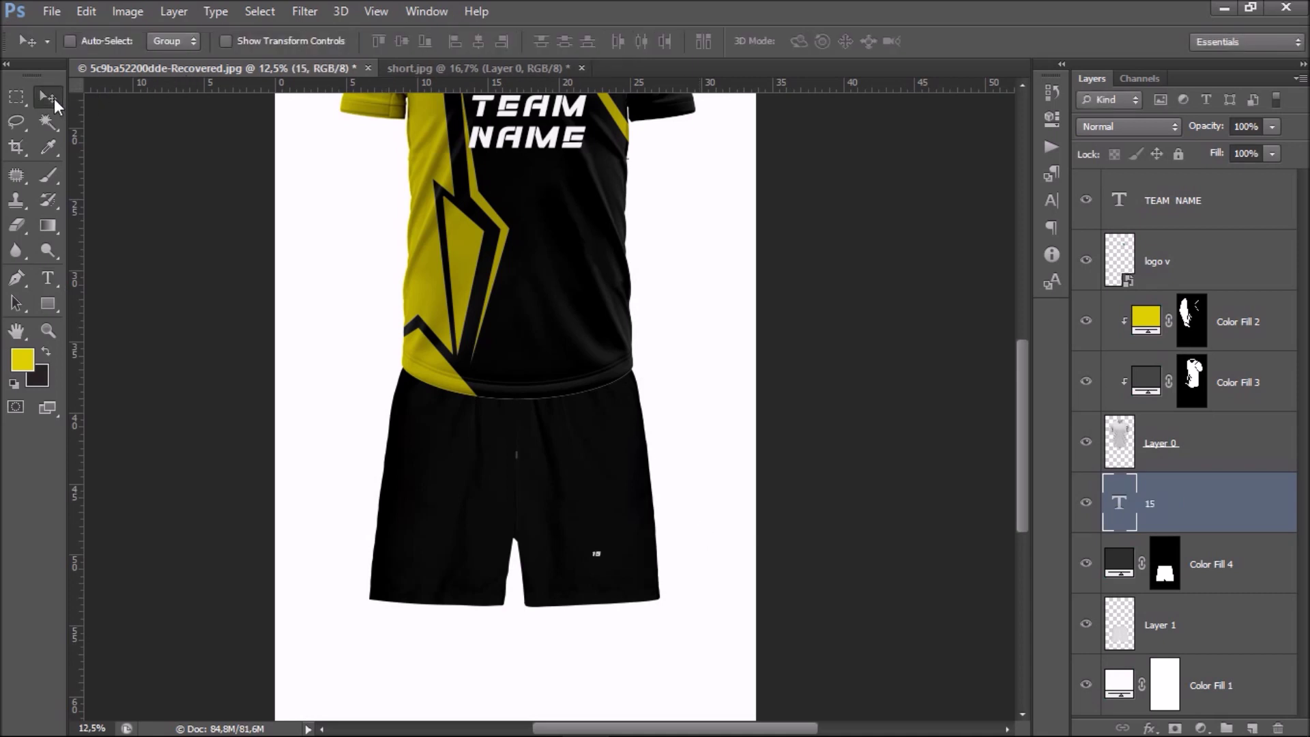
key(ctrl+t)
drag(597, 554, 566, 530)
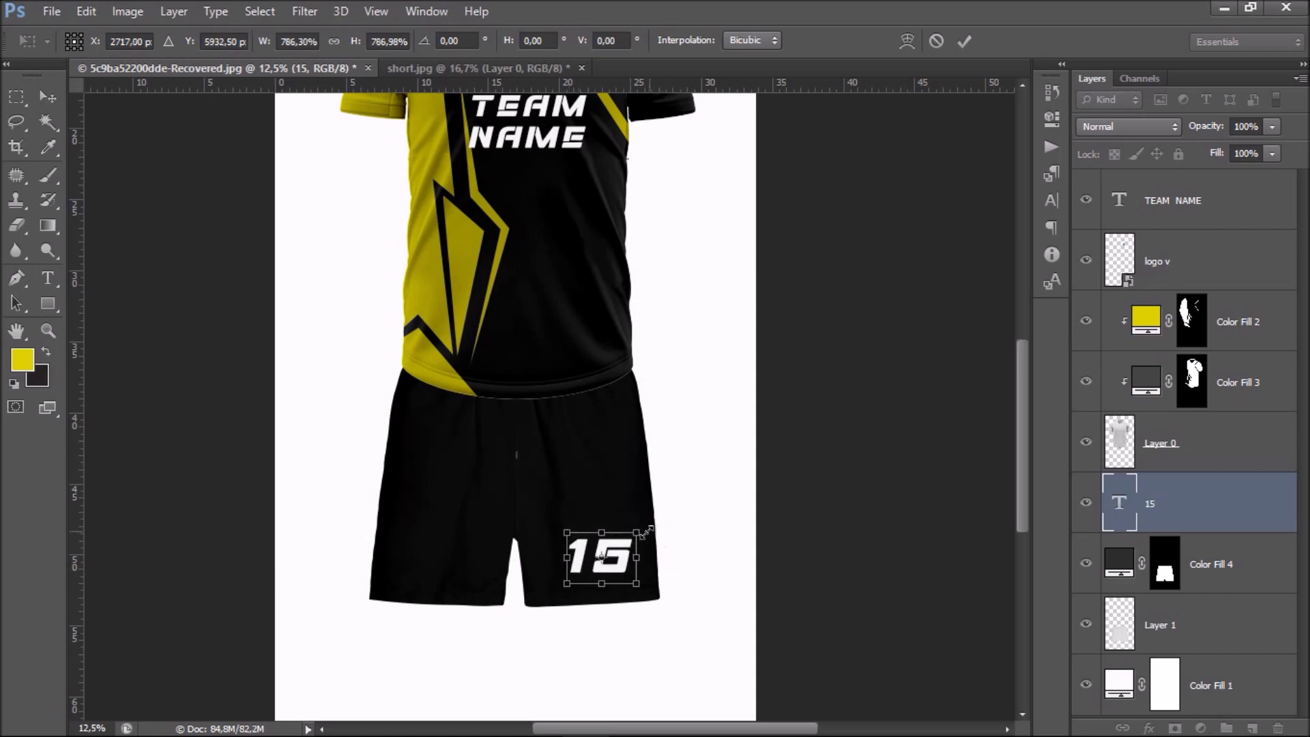
drag(638, 532, 645, 524)
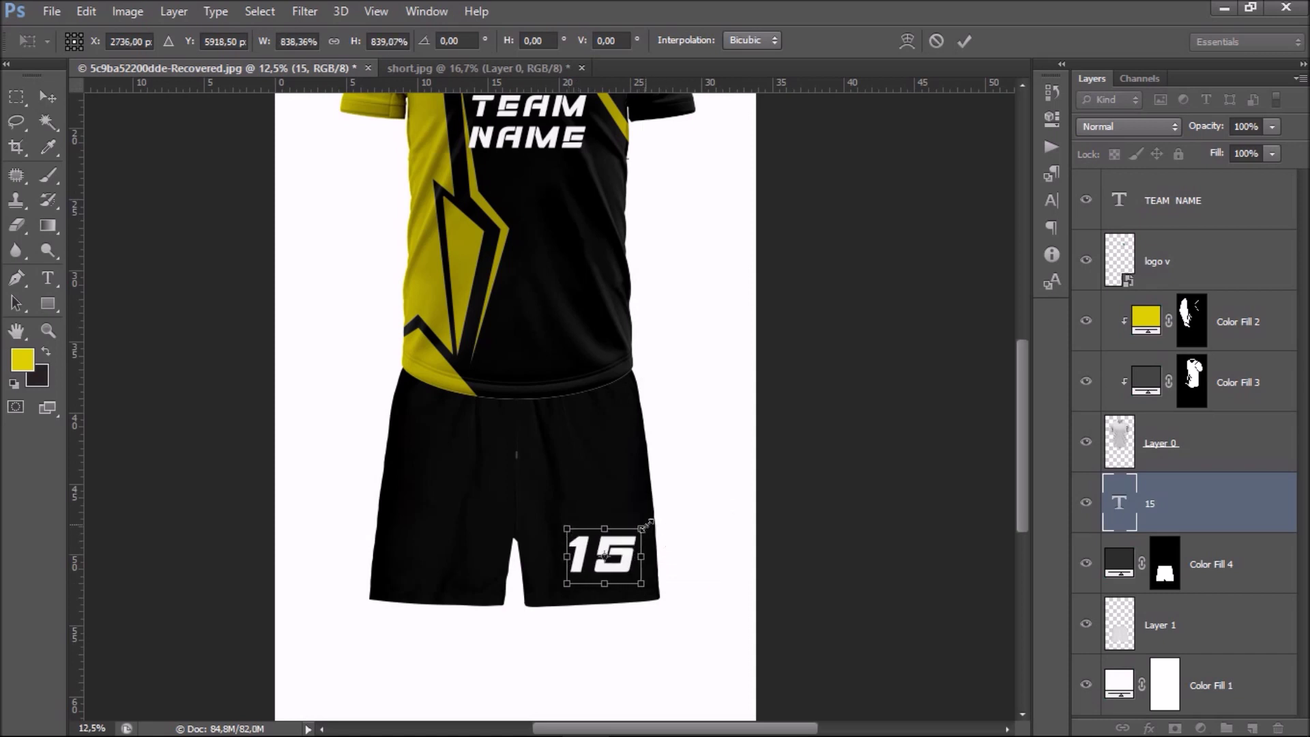
key(Return)
Nudge the 15 slightly left and down on the lower right leg.
key(ctrl+plus)
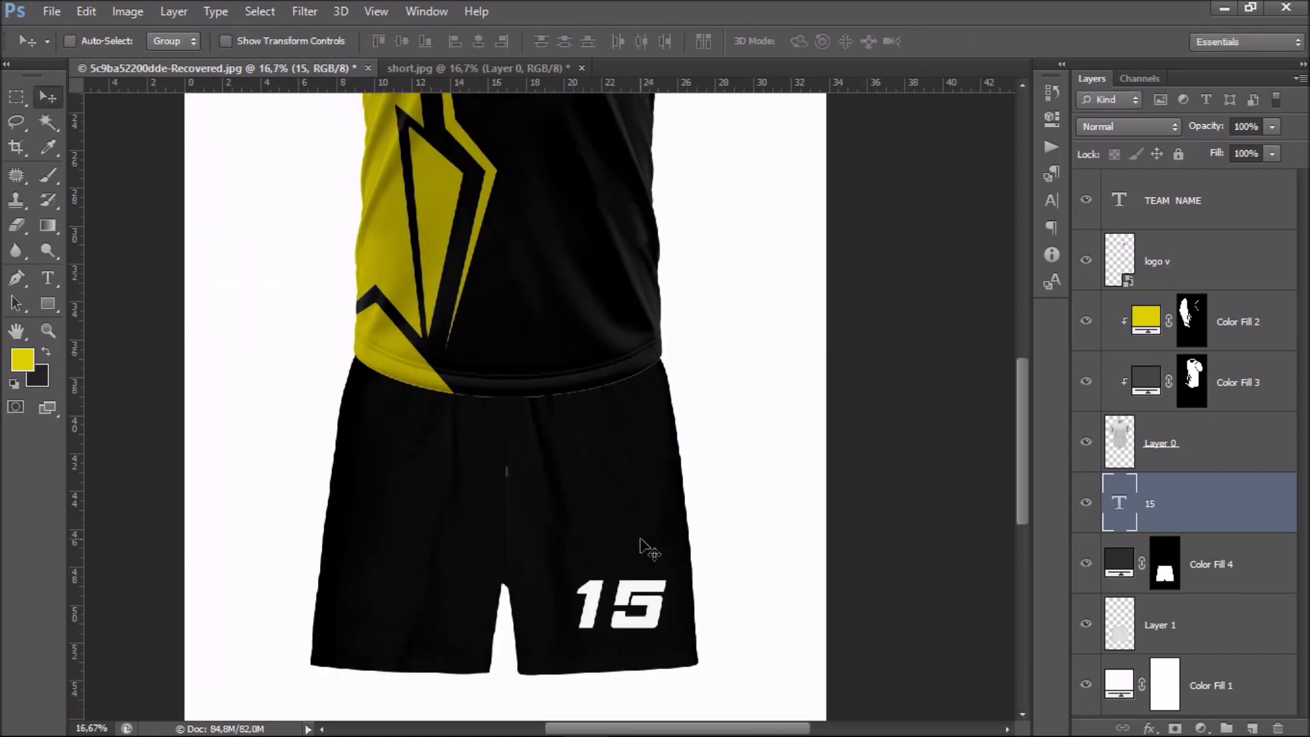
key(ctrl+plus)
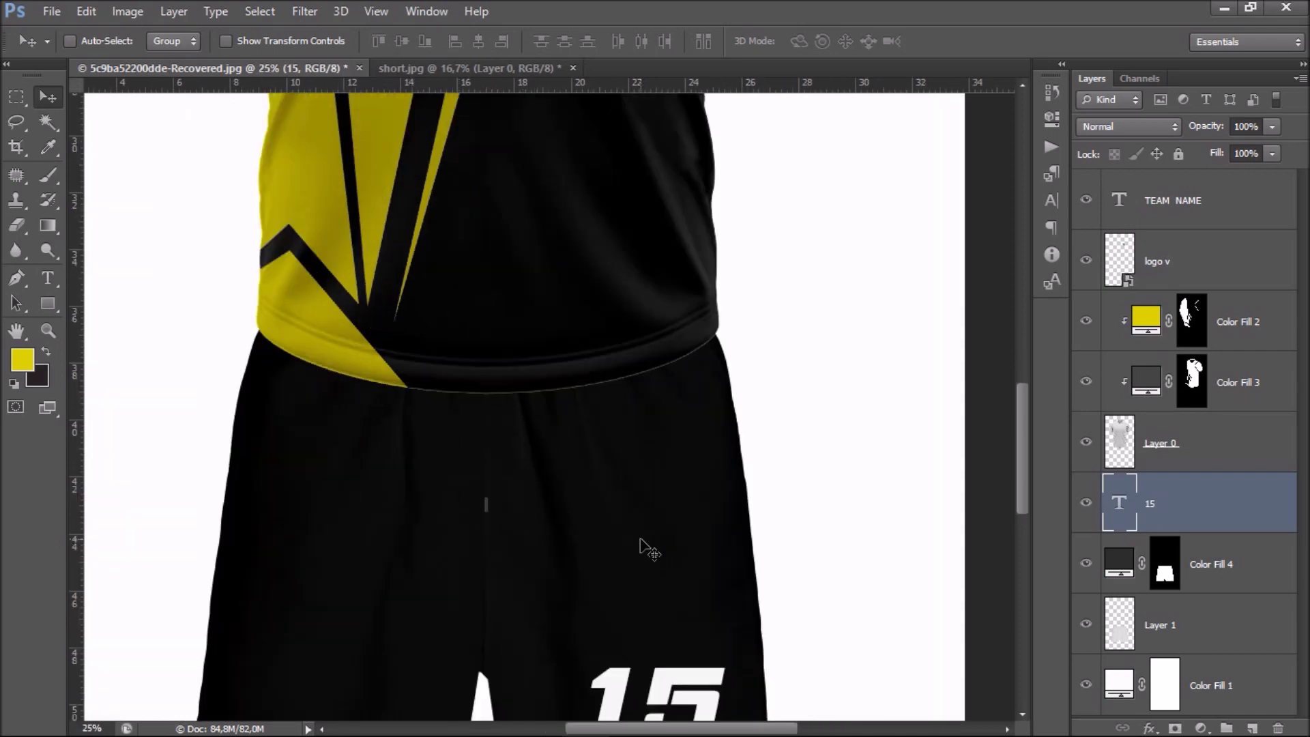
key(ctrl+minus)
key(ctrl+minus)
key(ctrl+minus)
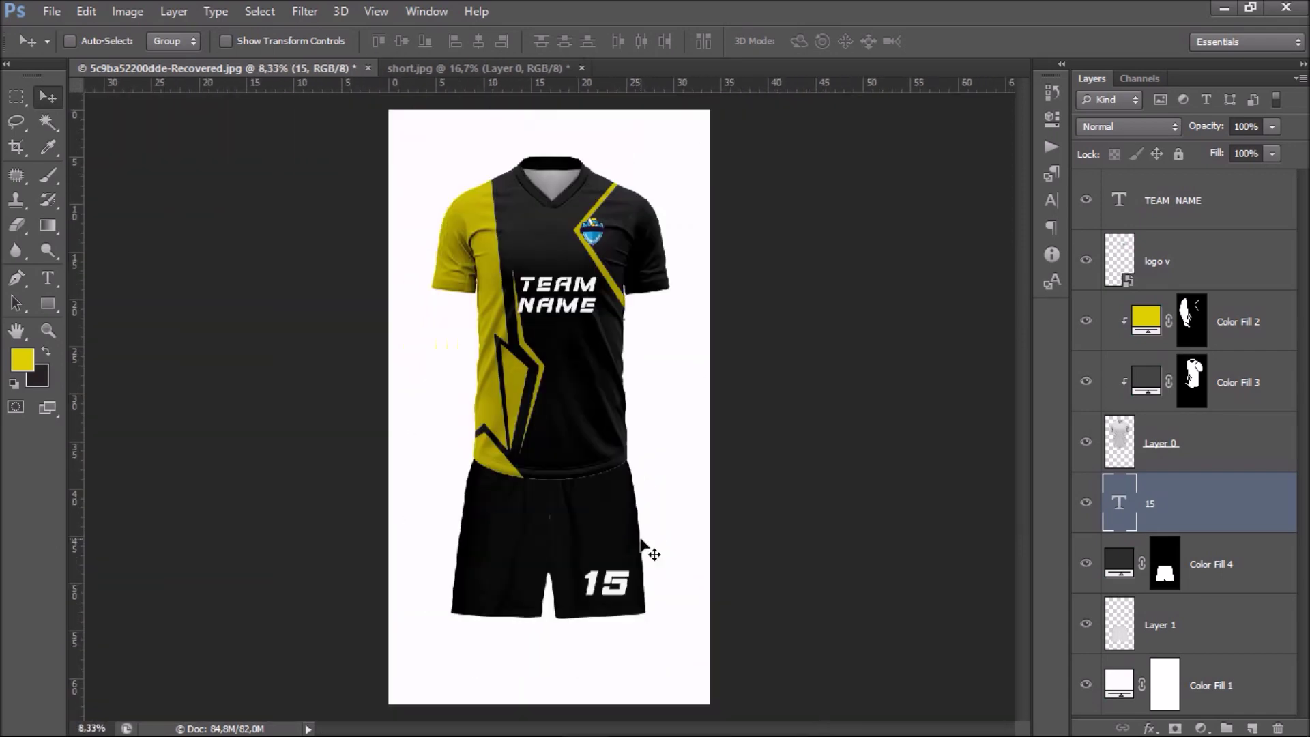
key(shift+Left)
key(shift+Left)
key(shift+Left)
key(shift+Down)
key(shift+Down)
key(shift+Down)
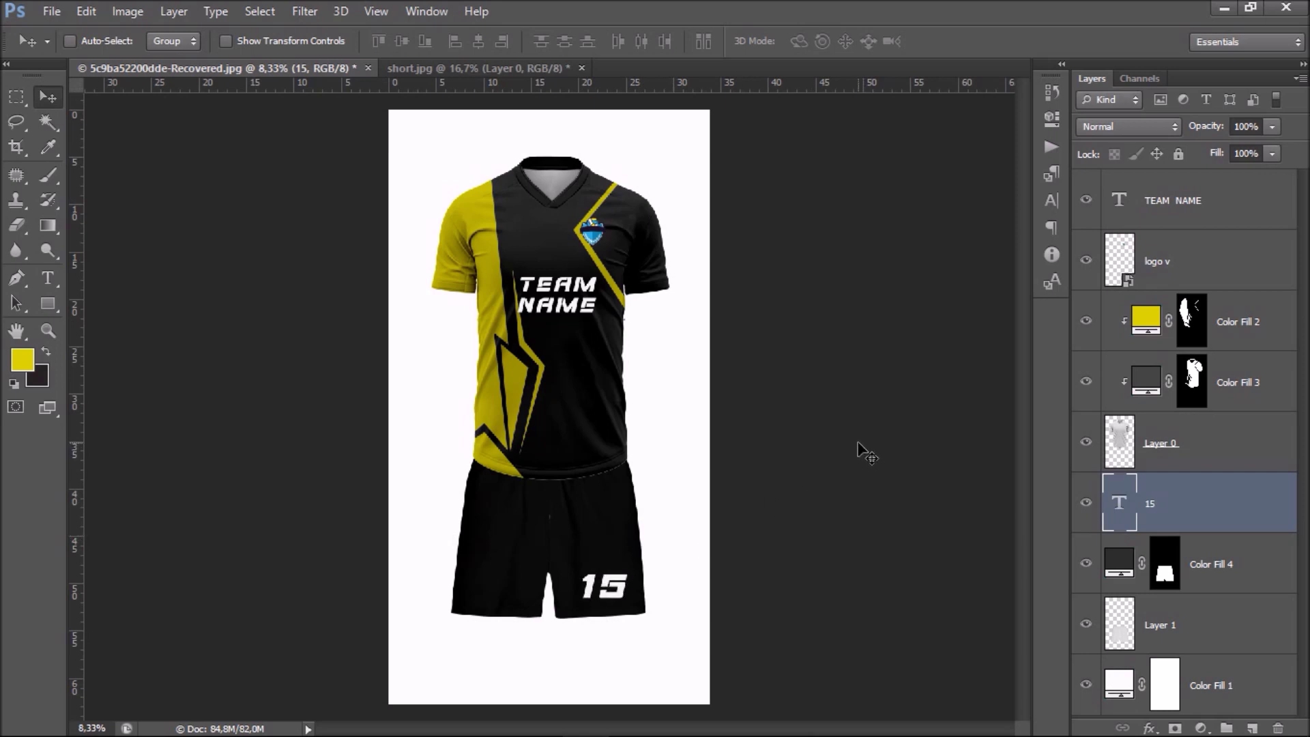
Flatten all layers into a single Background layer from the Layers panel menu.
scroll(862, 450, up, 1)
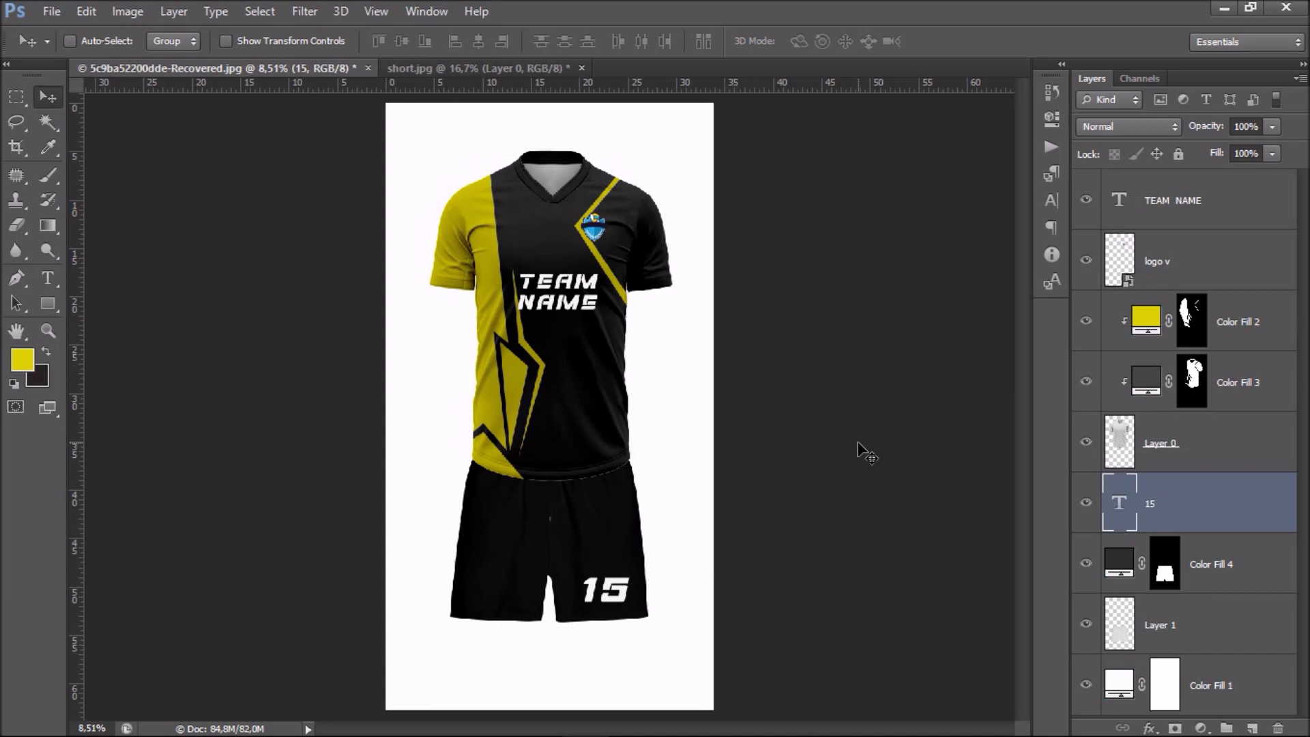
click(1299, 80)
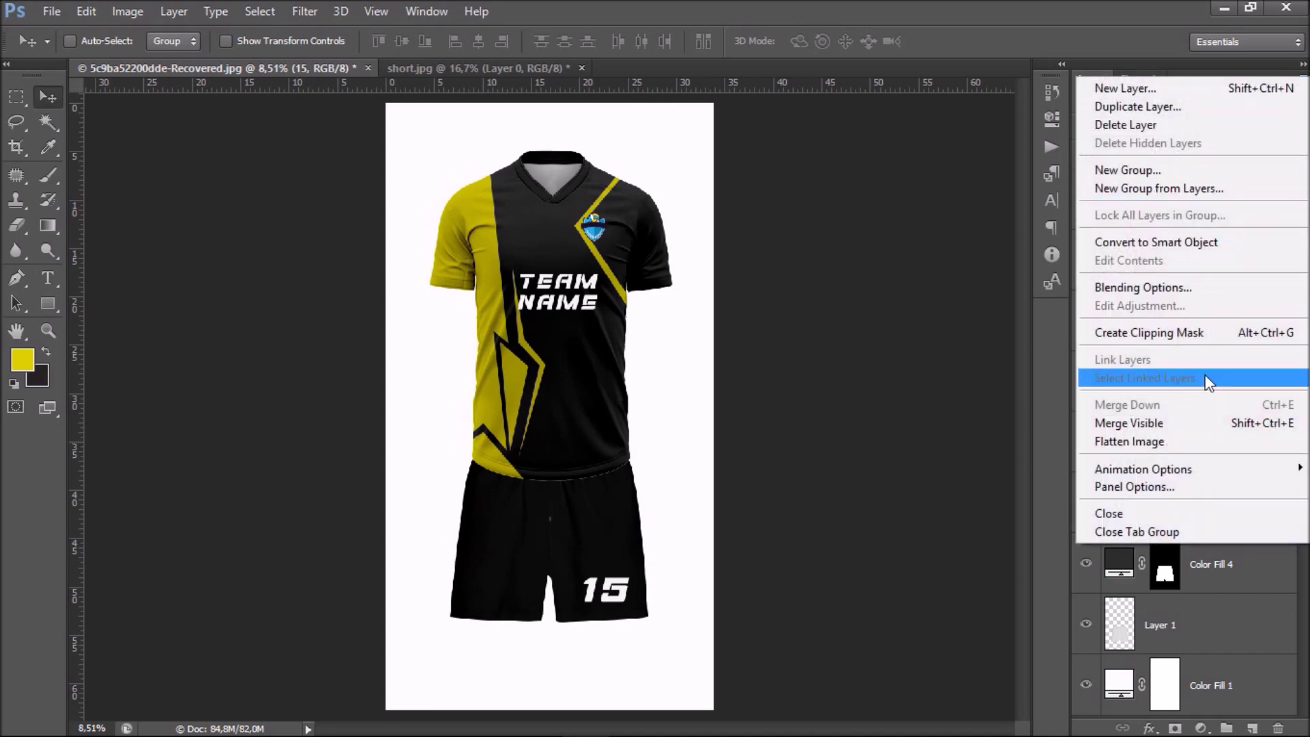
click(1227, 444)
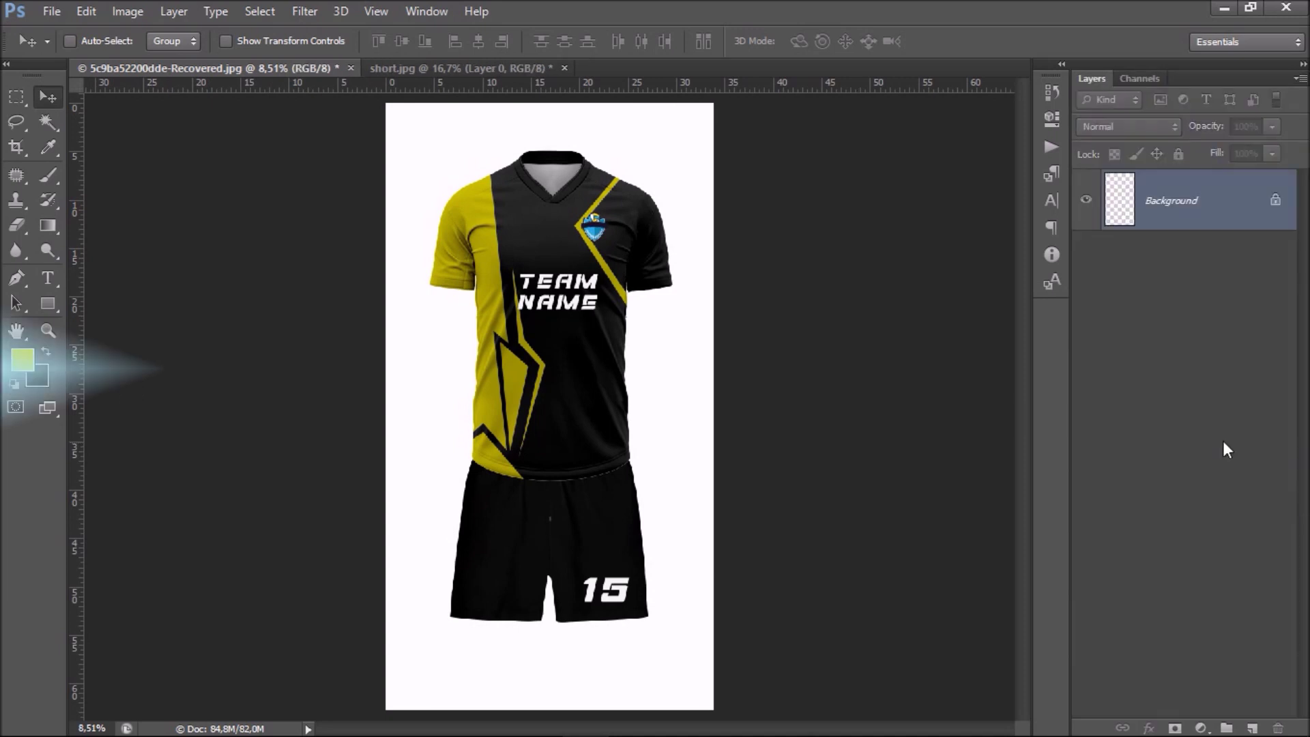